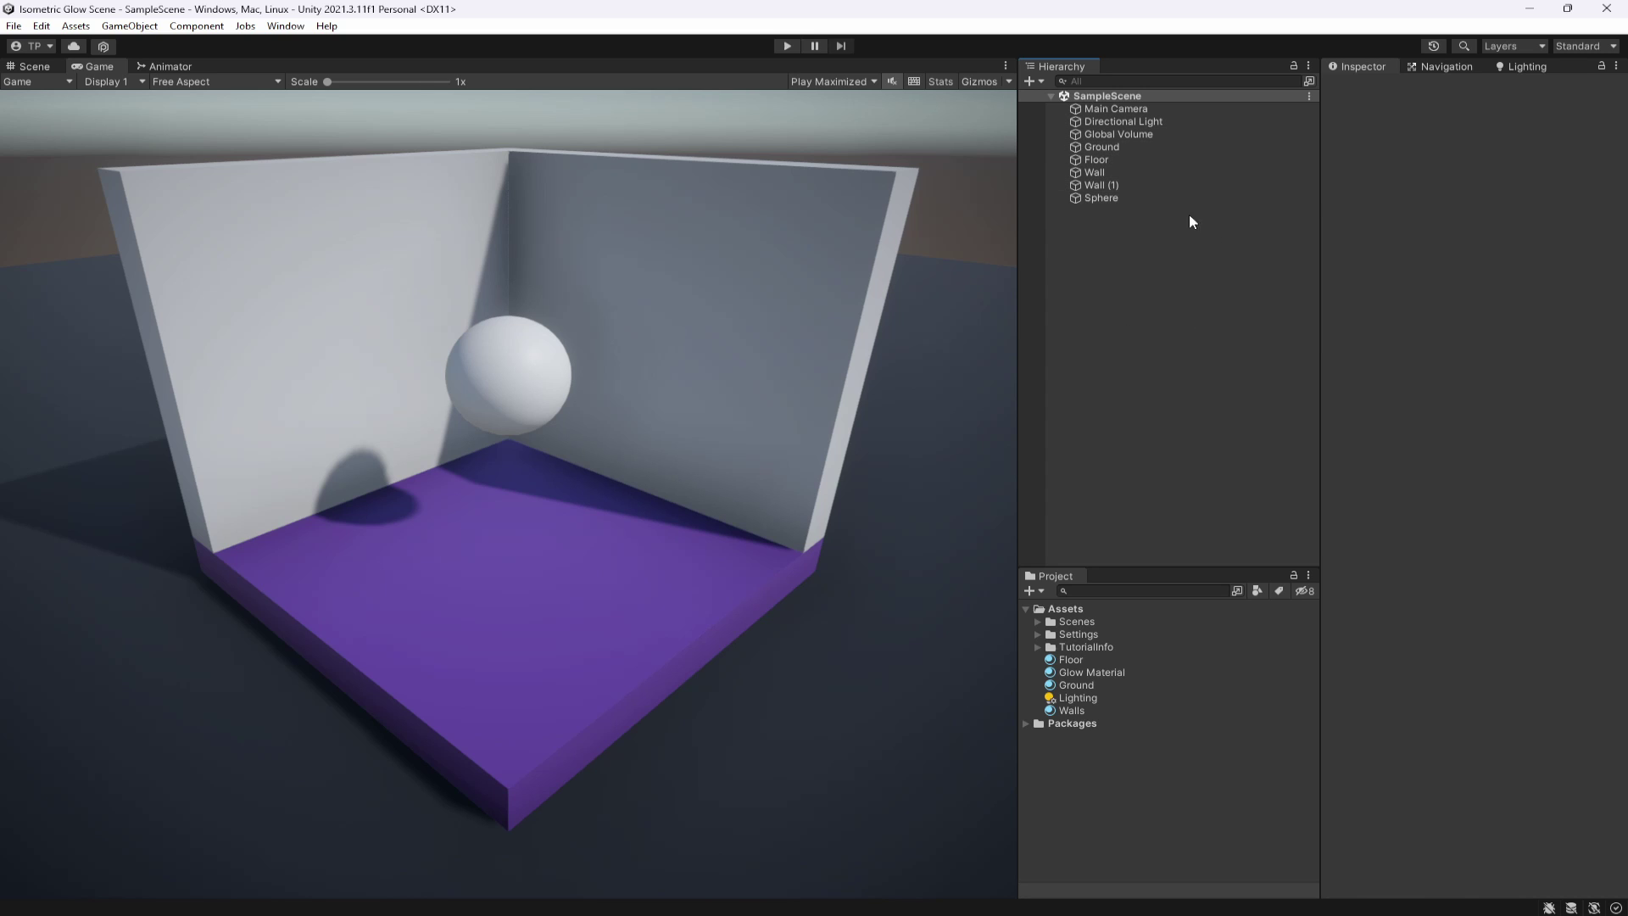
# - Examine the floor, wall and sphere objects in the Scene view along with the sphere's current Glow Material
pyautogui.click(1107, 148)
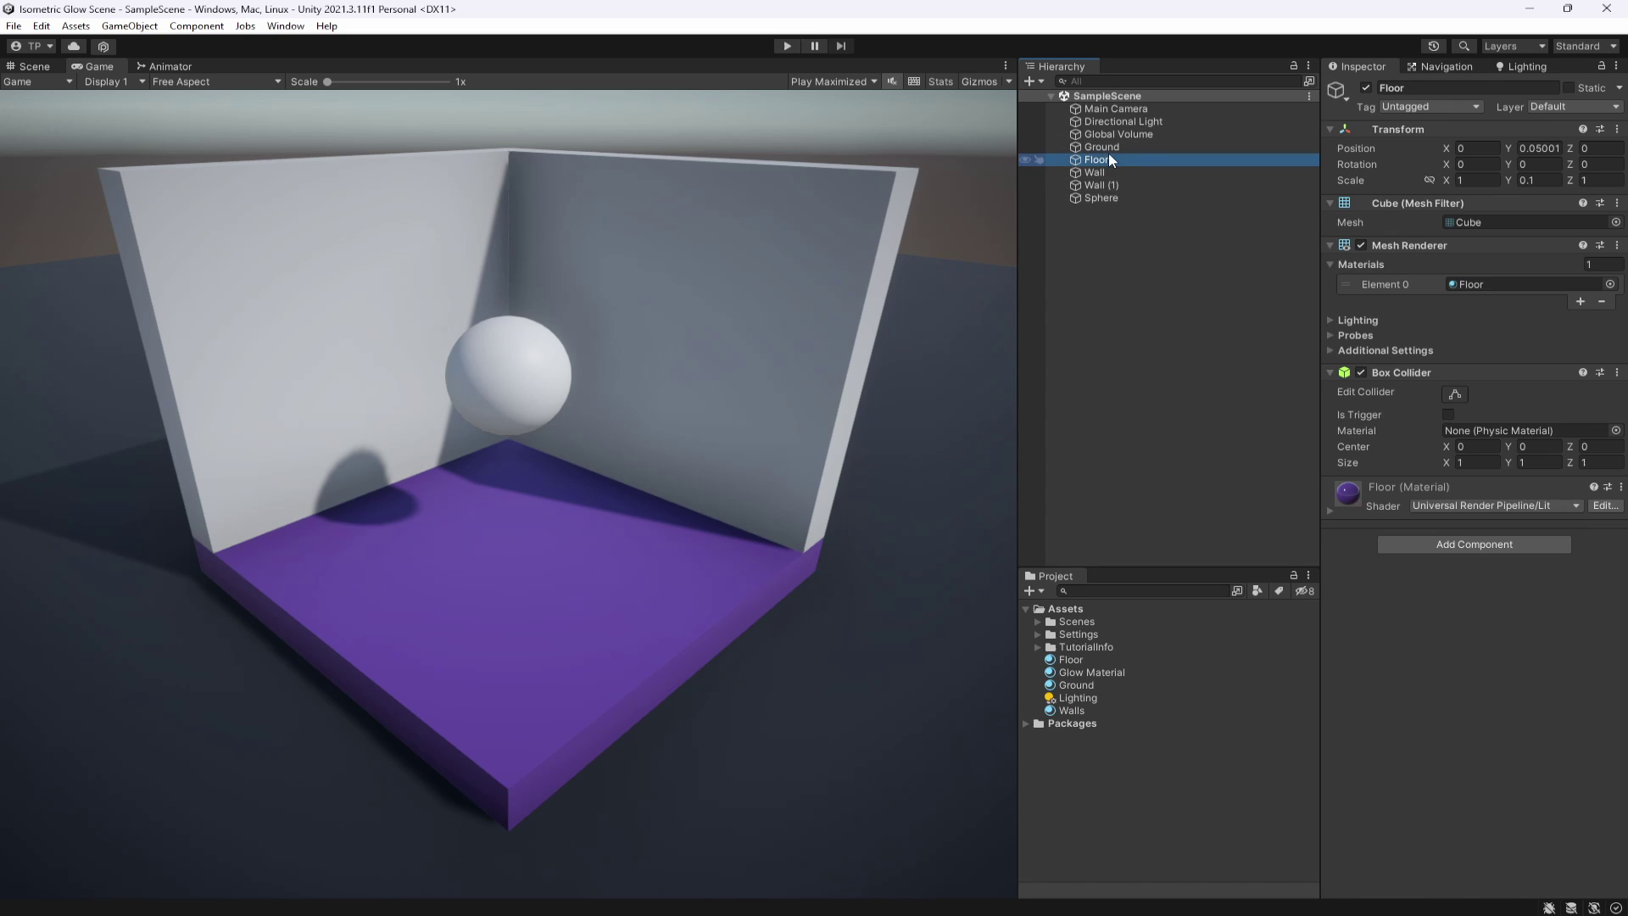
pyautogui.click(1107, 161)
pyautogui.click(1097, 173)
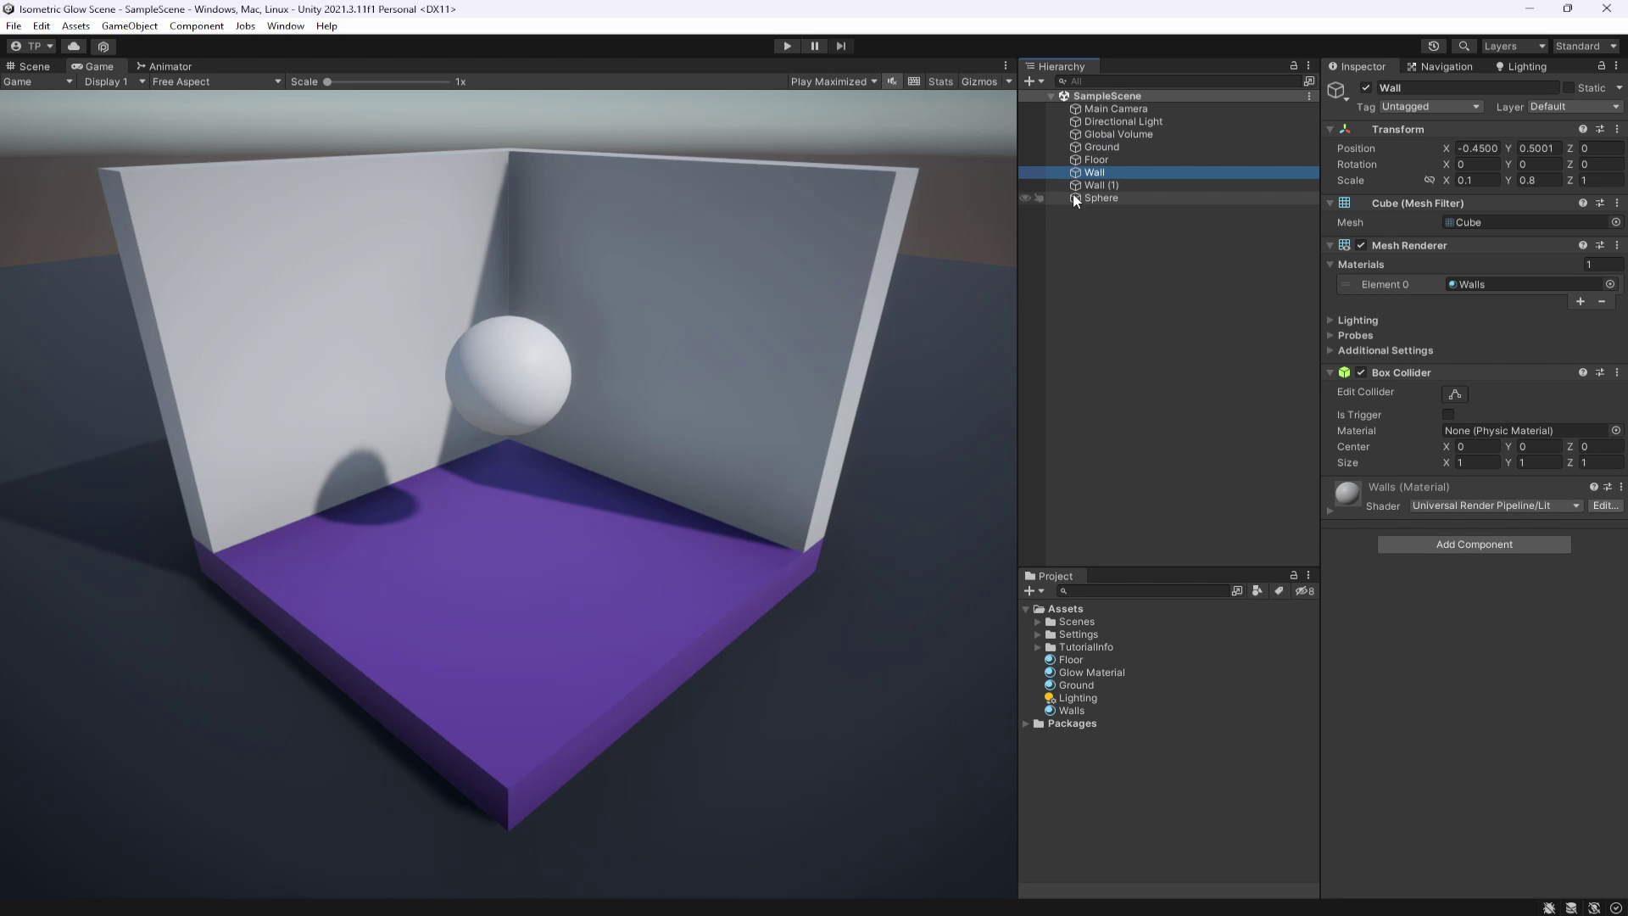
pyautogui.click(35, 66)
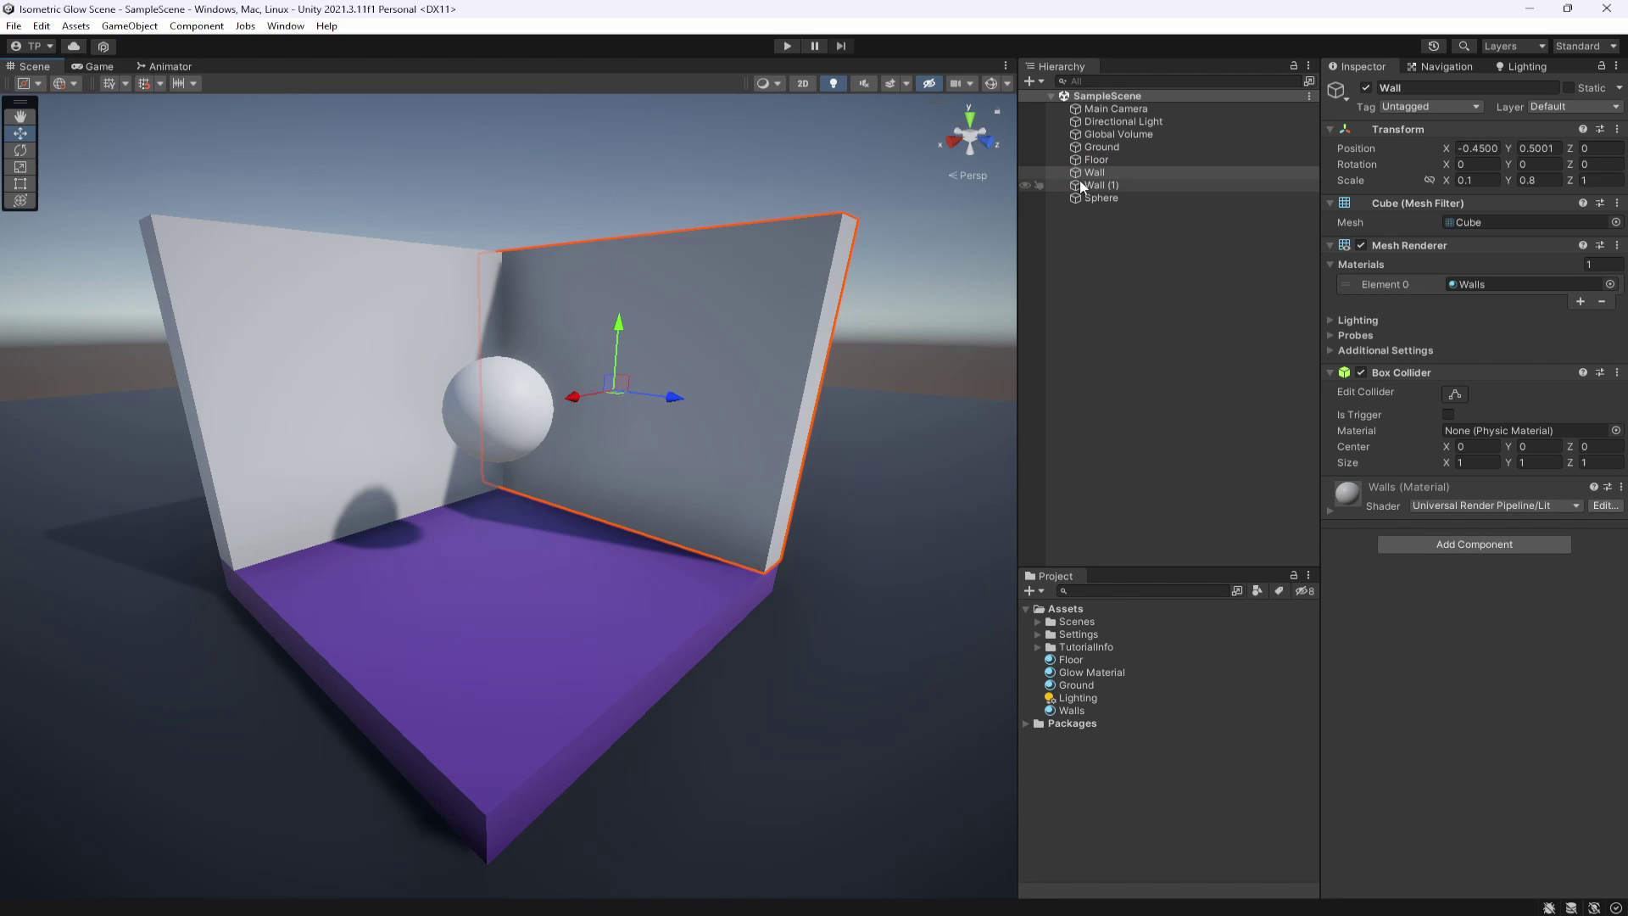
pyautogui.click(1102, 185)
pyautogui.click(1100, 198)
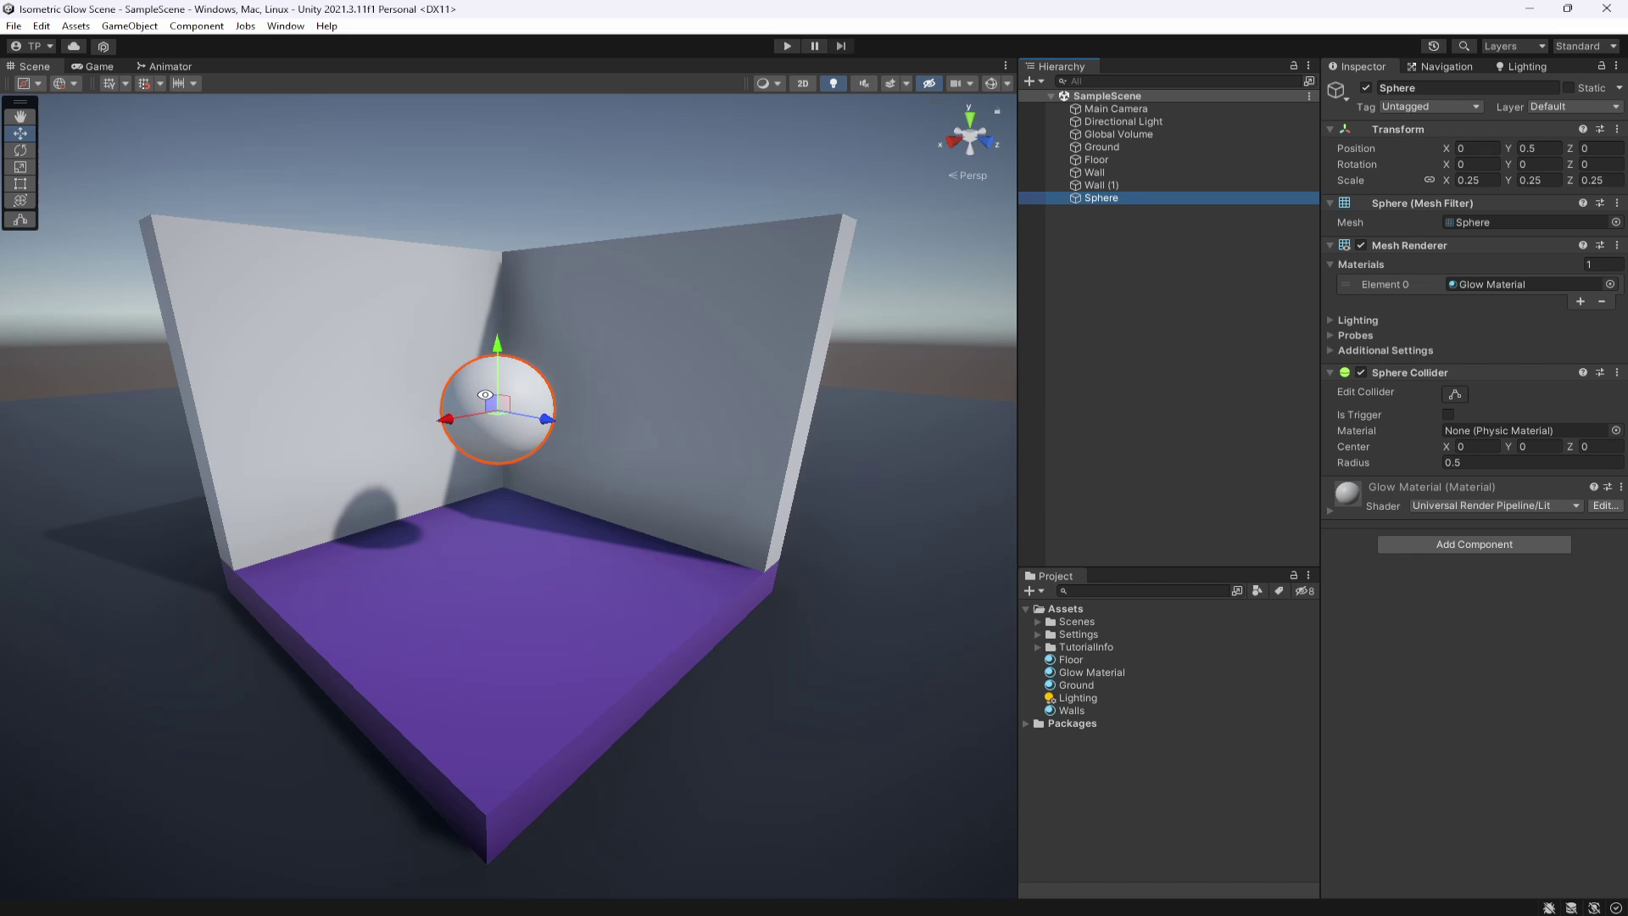
pyautogui.keyDown('alt'); pyautogui.moveTo(485, 395); pyautogui.dragTo(491, 439); pyautogui.keyUp('alt')
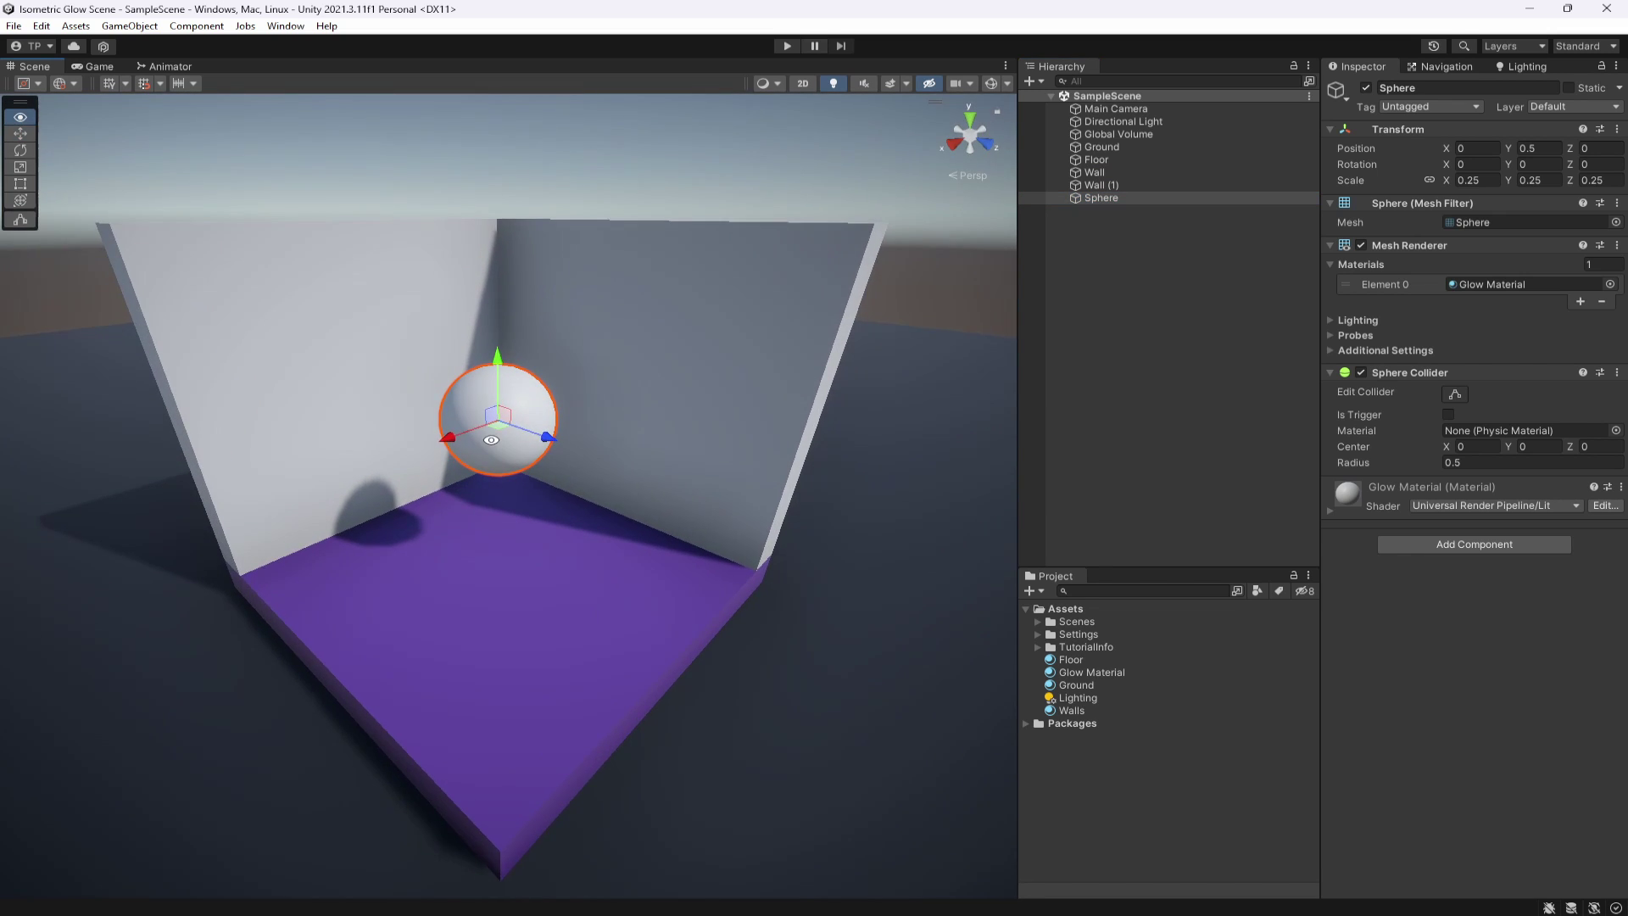
pyautogui.scroll(-3, 609, 461)
pyautogui.keyDown('alt'); pyautogui.moveTo(609, 460); pyautogui.dragTo(614, 434); pyautogui.keyUp('alt')
pyautogui.click(614, 348)
pyautogui.scroll(3, 506, 466)
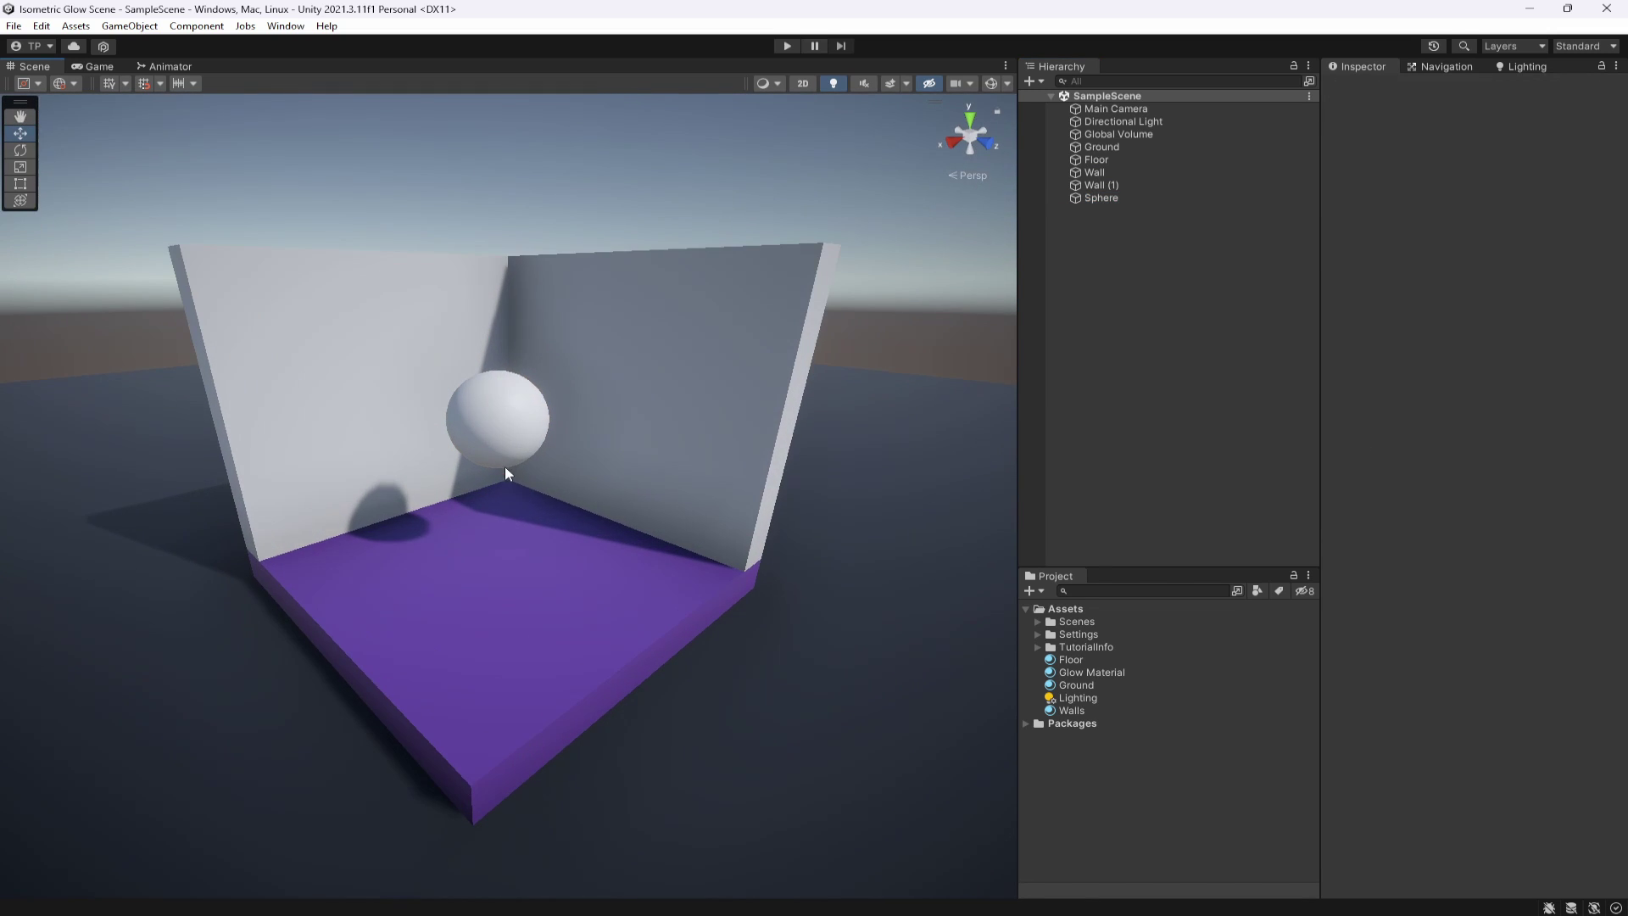
pyautogui.click(1099, 198)
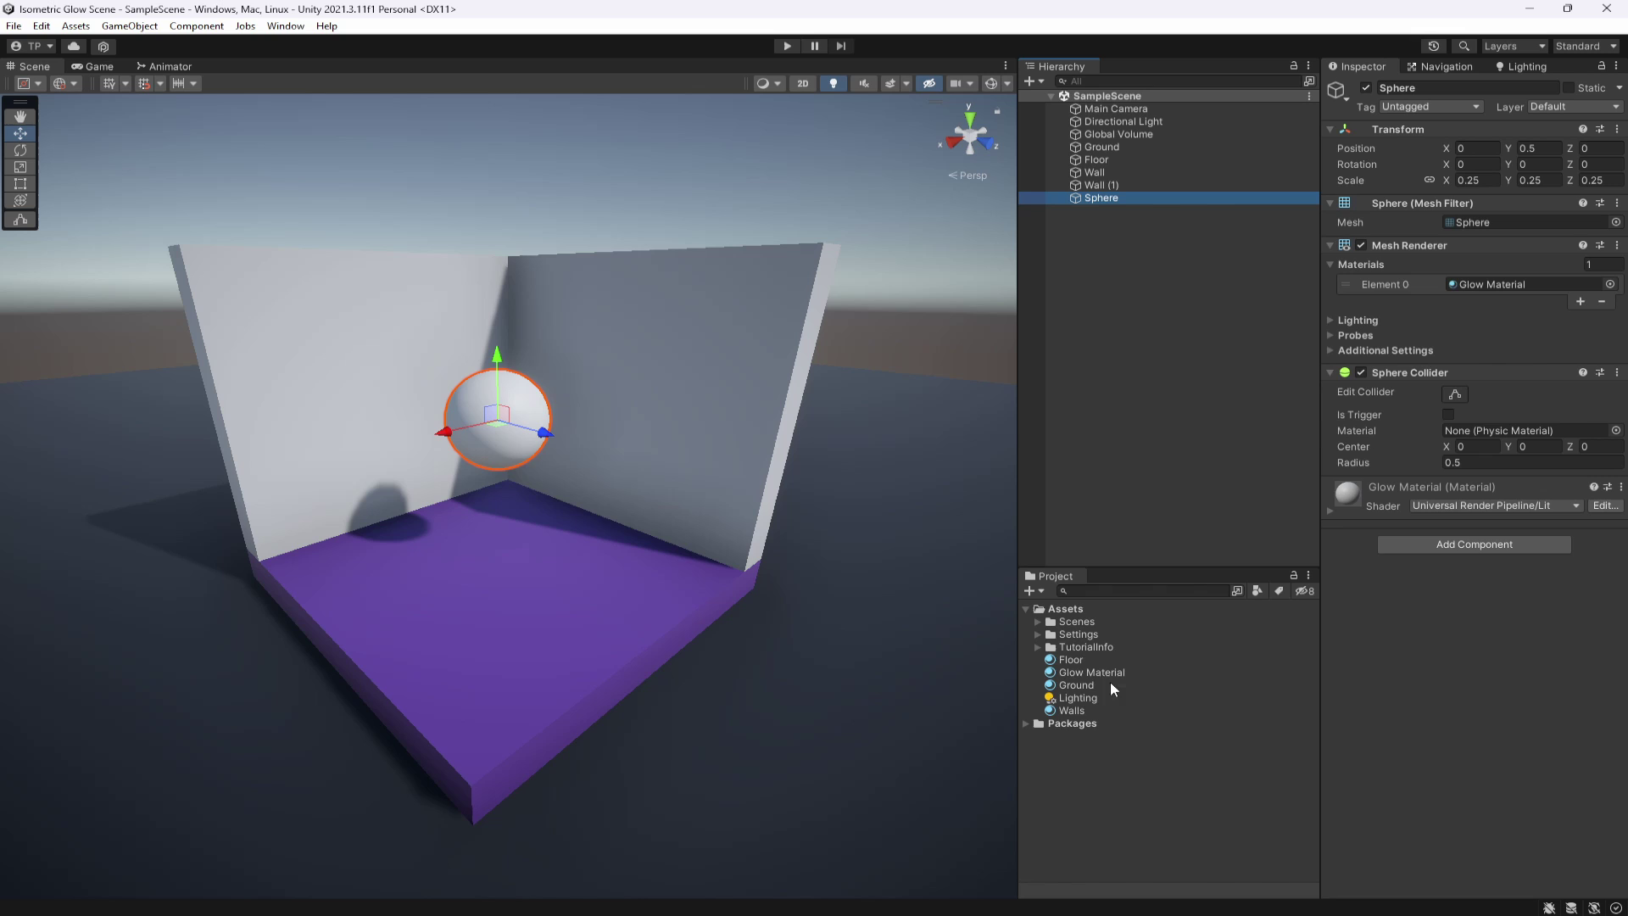
pyautogui.click(1090, 672)
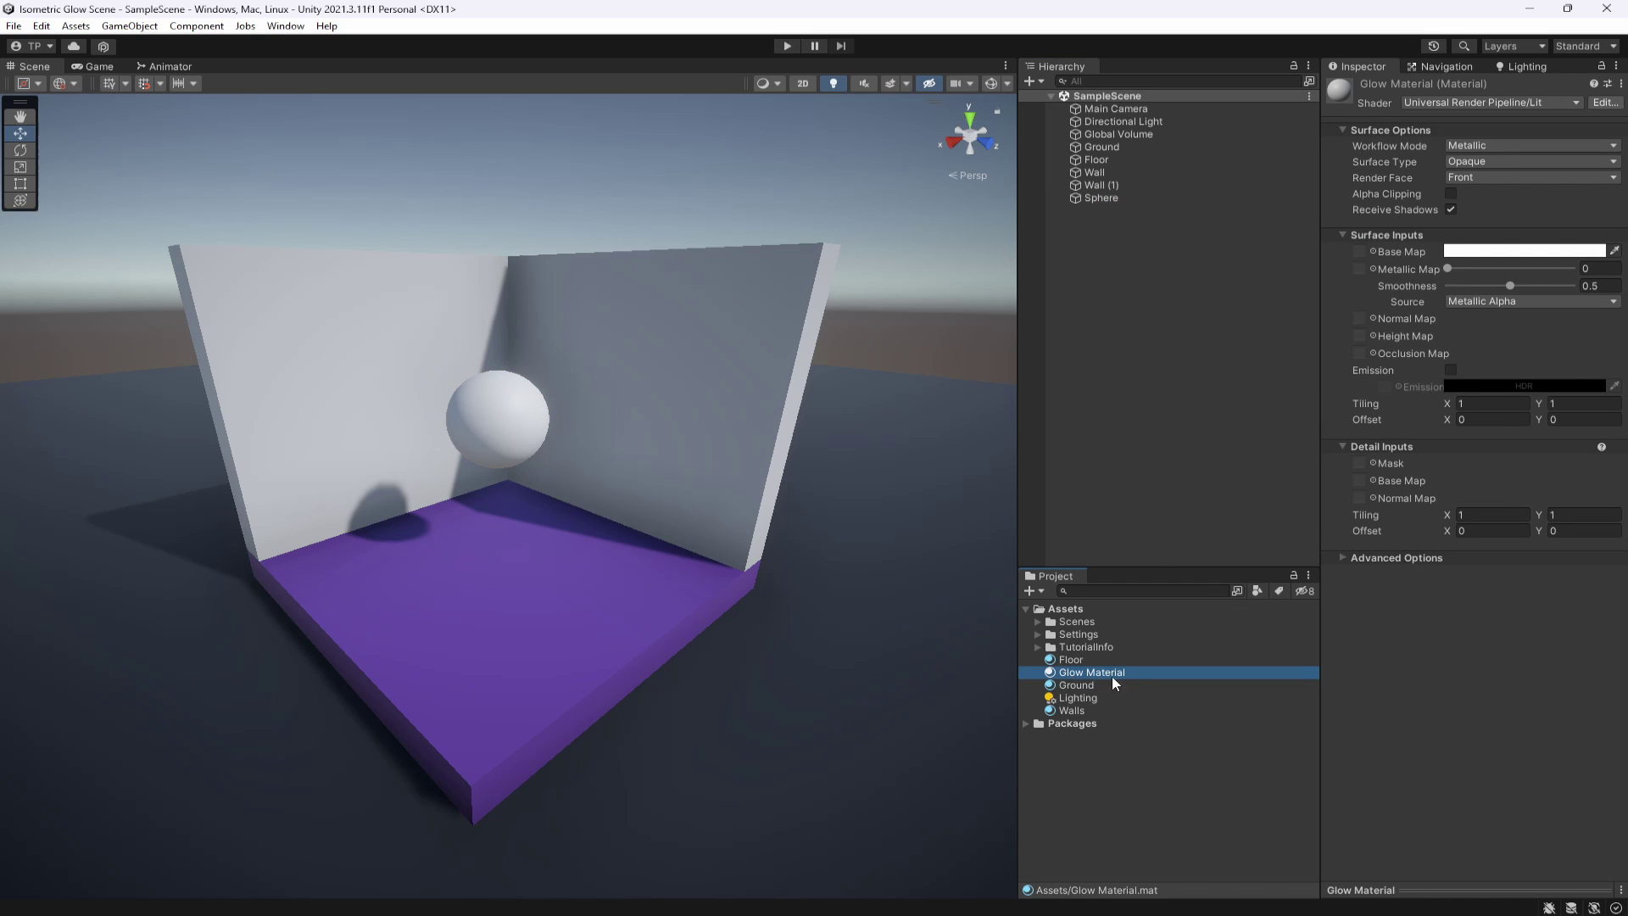
# - Create a new material in the project's Assets and name it Glow
pyautogui.rightClick(1099, 766)
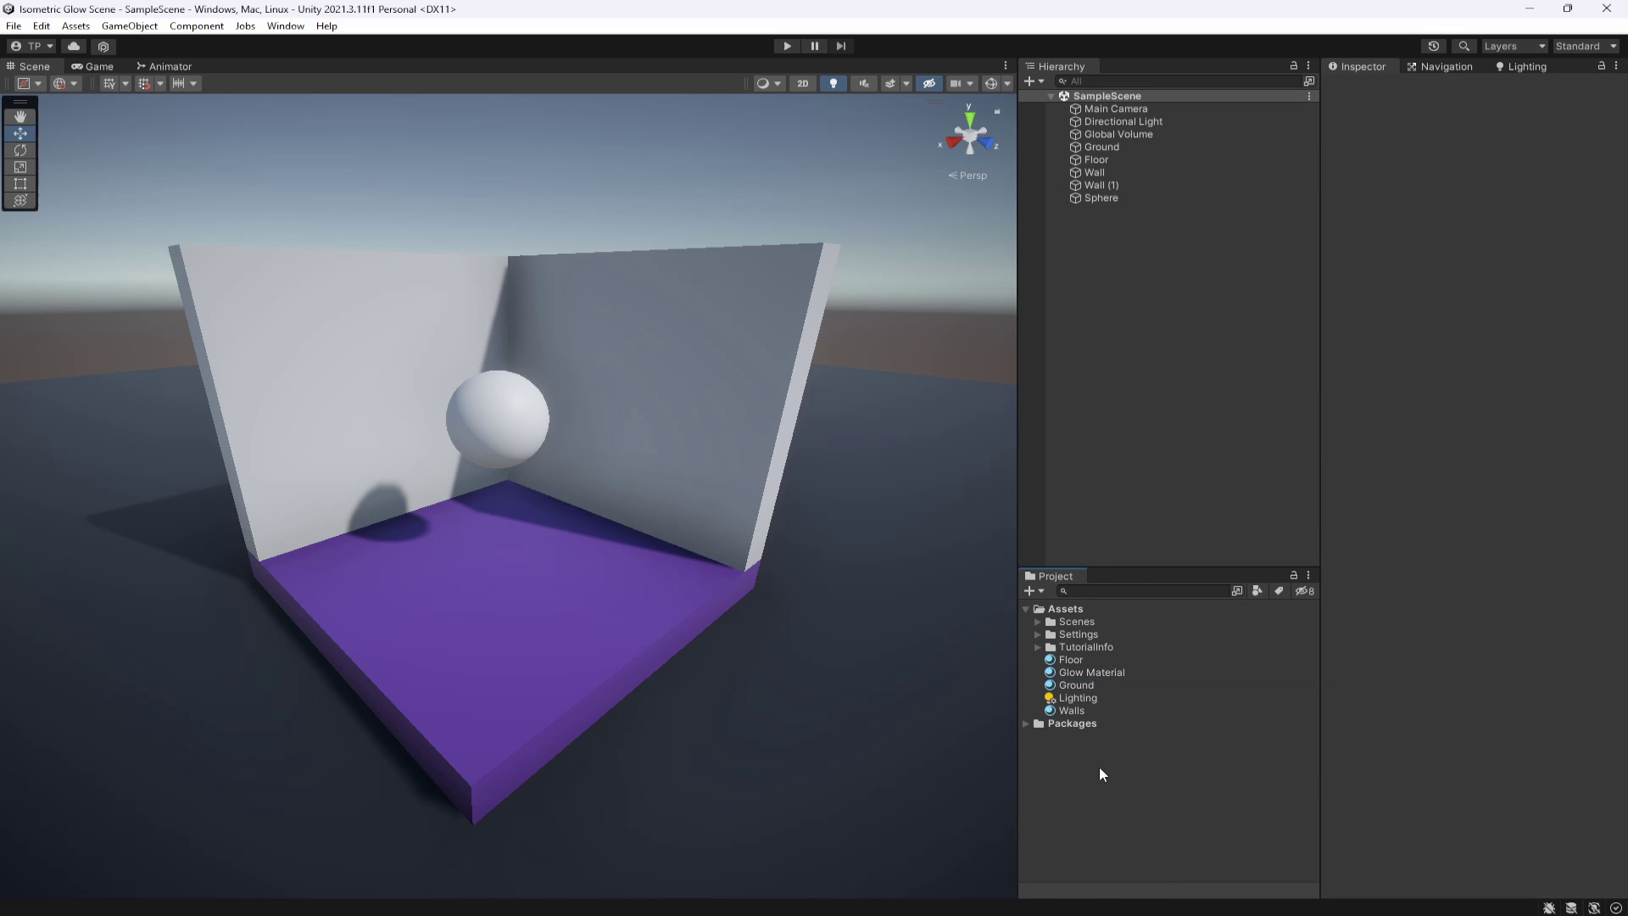
pyautogui.moveTo(1149, 341)
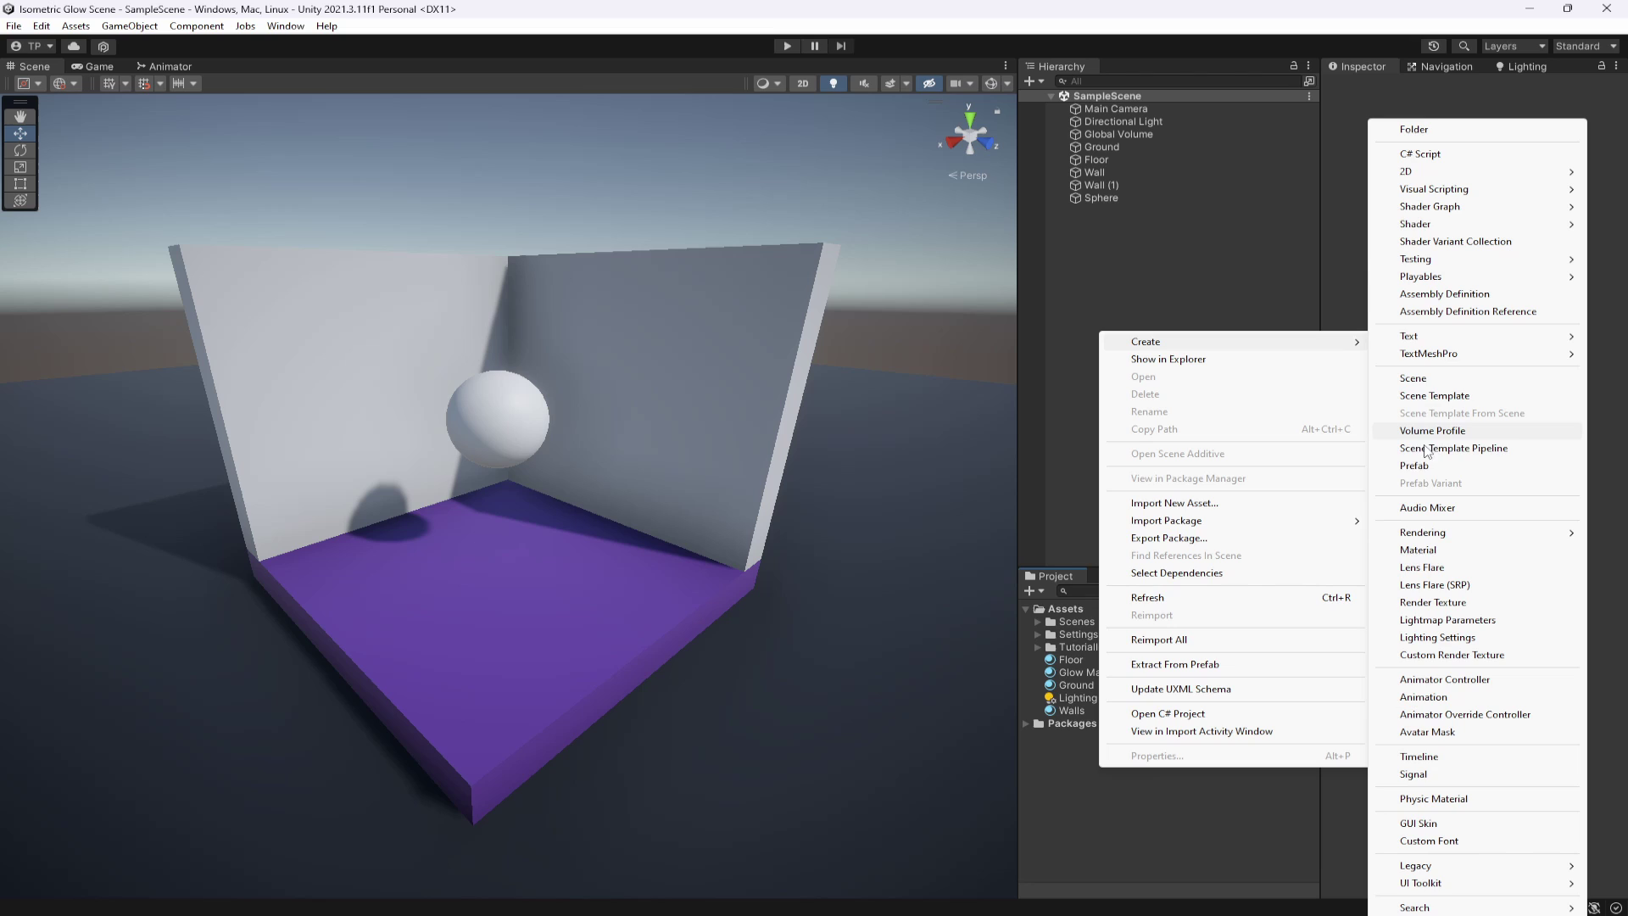
pyautogui.click(1454, 552)
pyautogui.write('Glow')
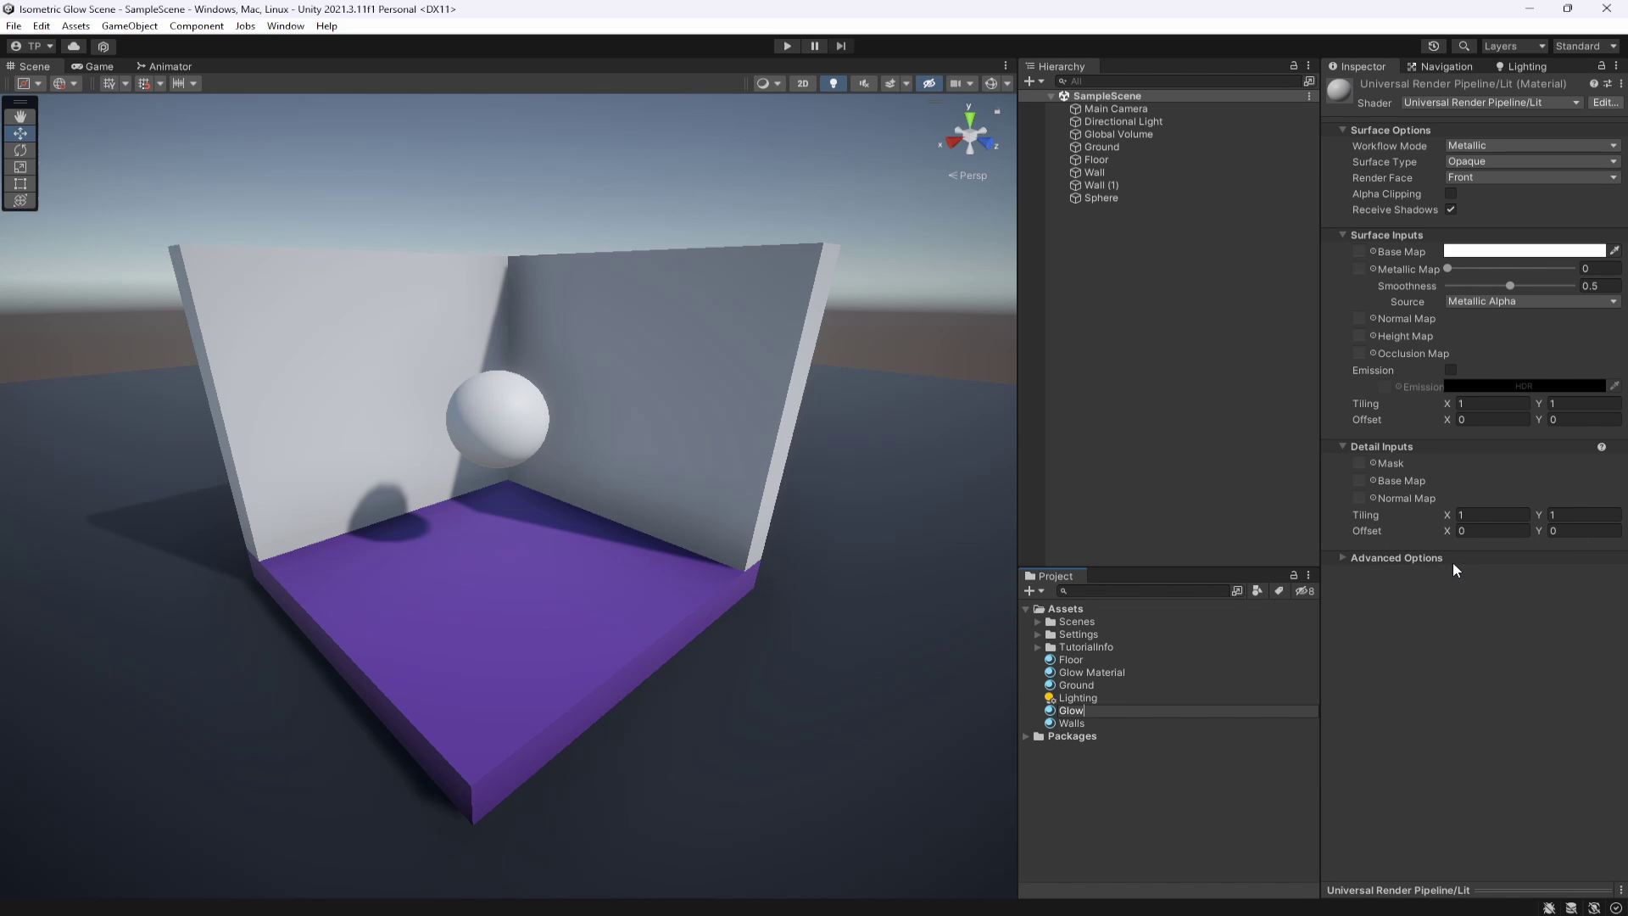
pyautogui.press('Return')
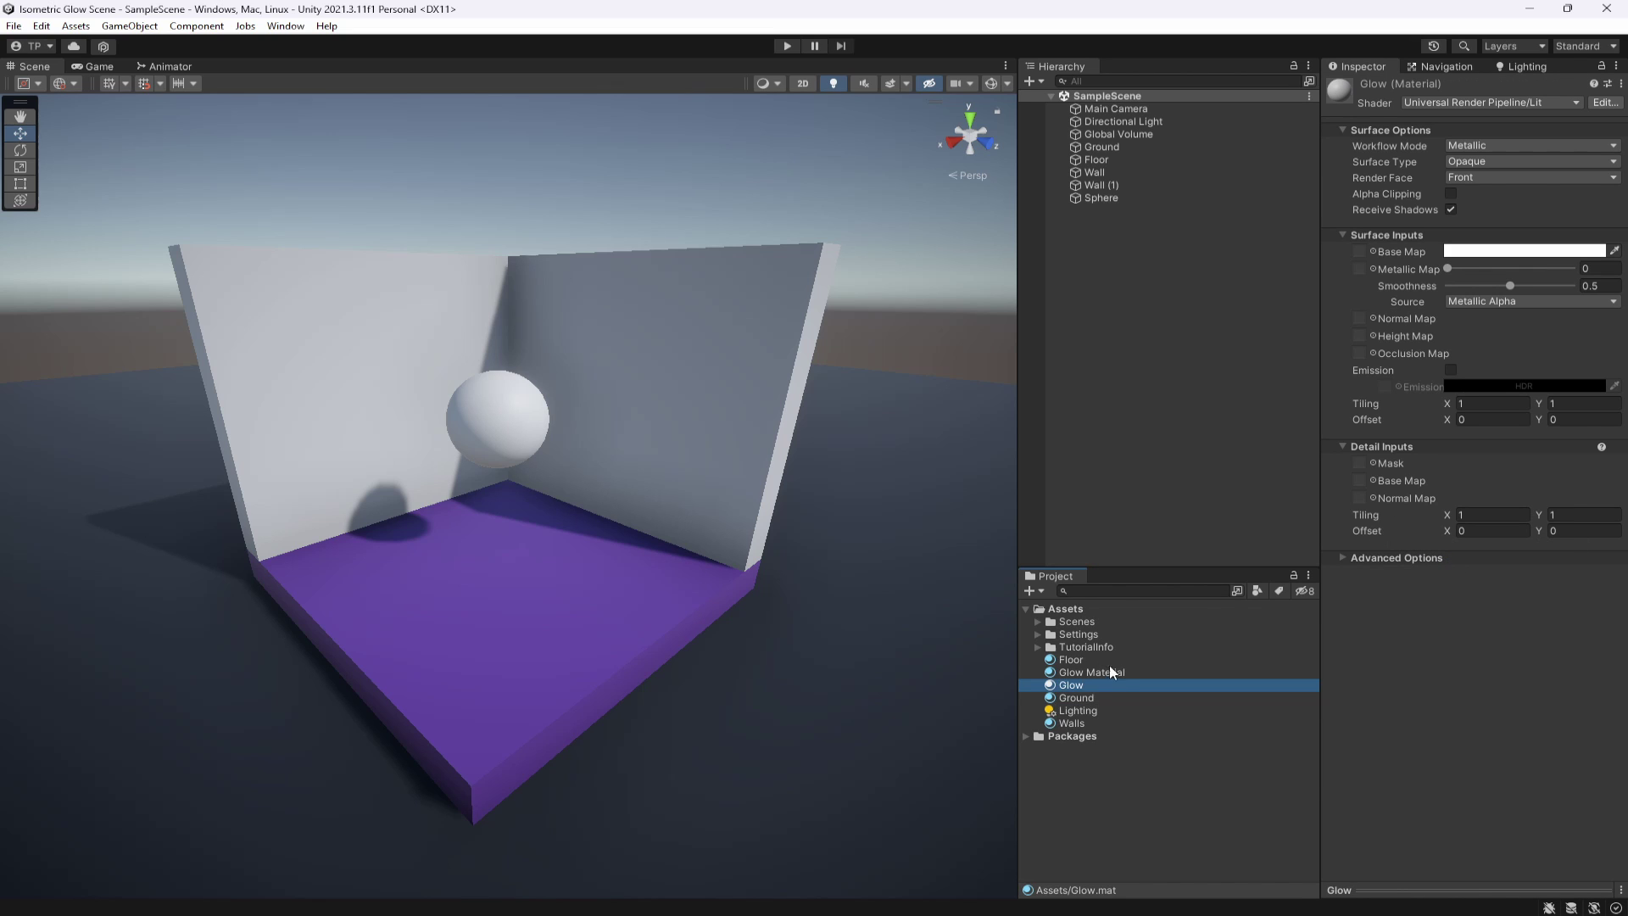
# - Delete the old Glow Material asset from the project
pyautogui.click(1094, 672)
pyautogui.press('Delete')
pyautogui.press('Return')
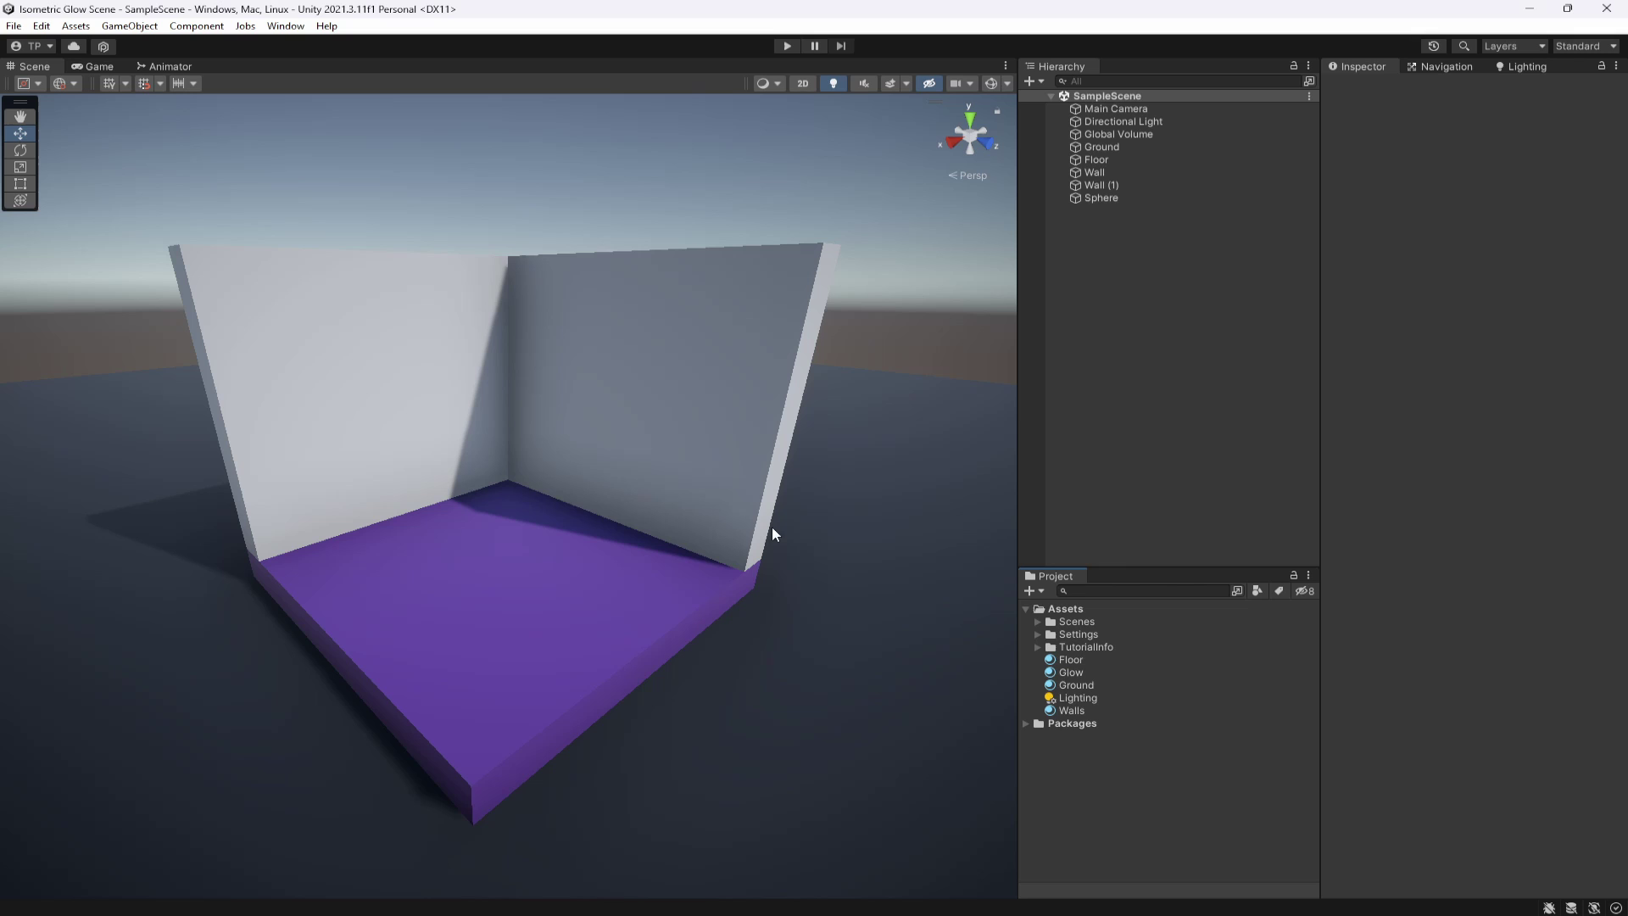
# - Assign the Glow material to the Sphere's mesh renderer and save the scene
pyautogui.click(1100, 197)
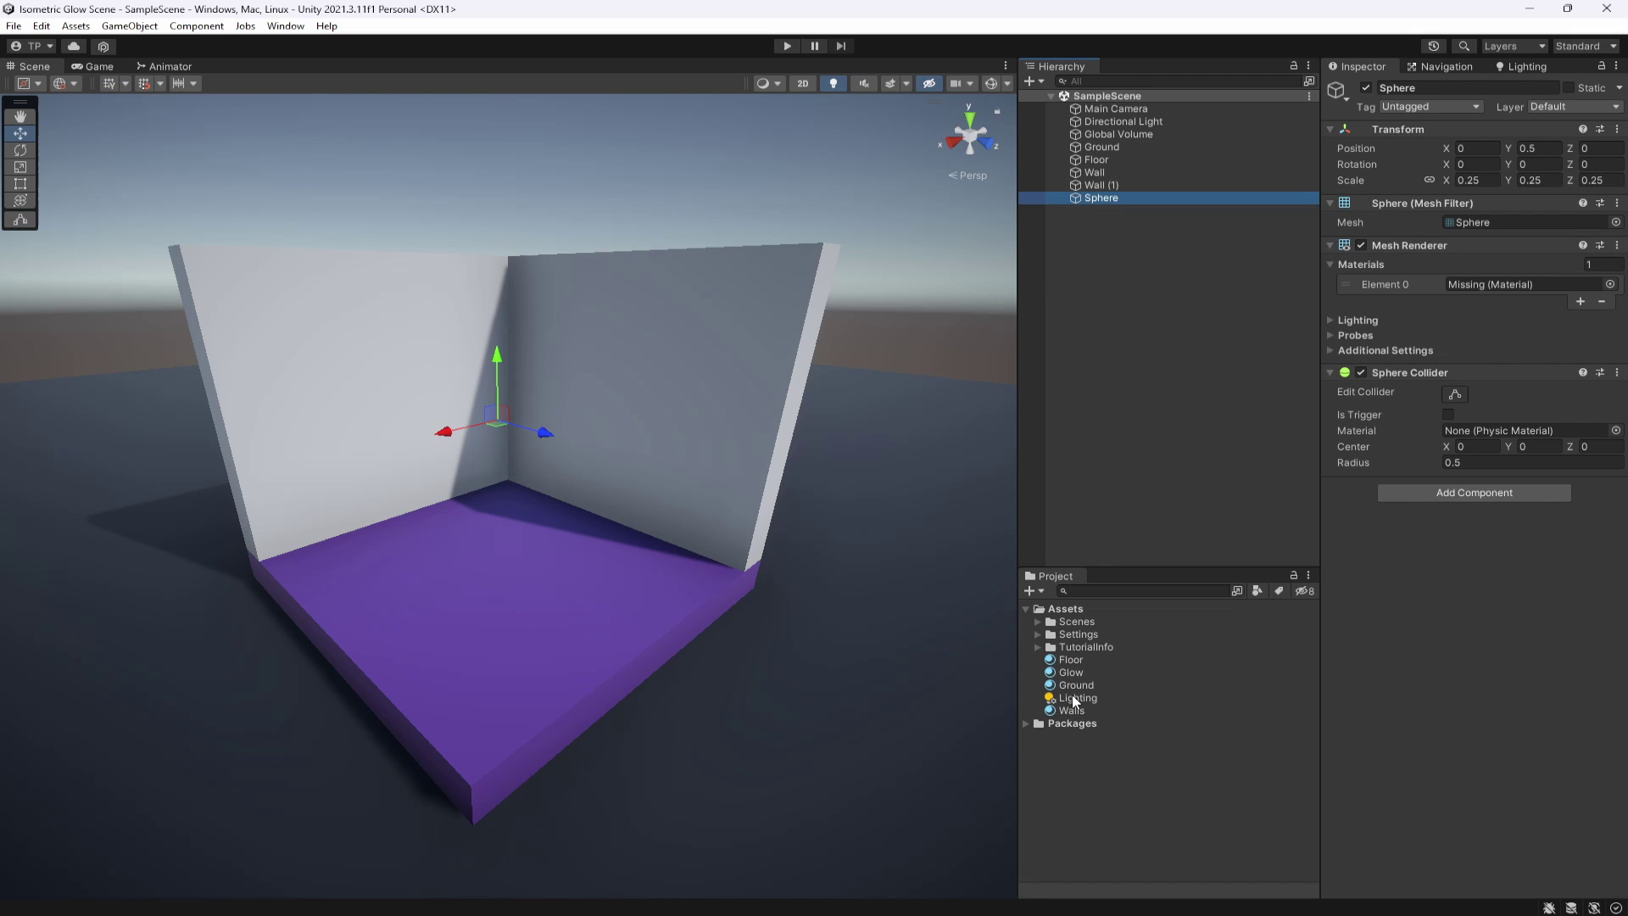
pyautogui.moveTo(1071, 673); pyautogui.dragTo(1483, 287)
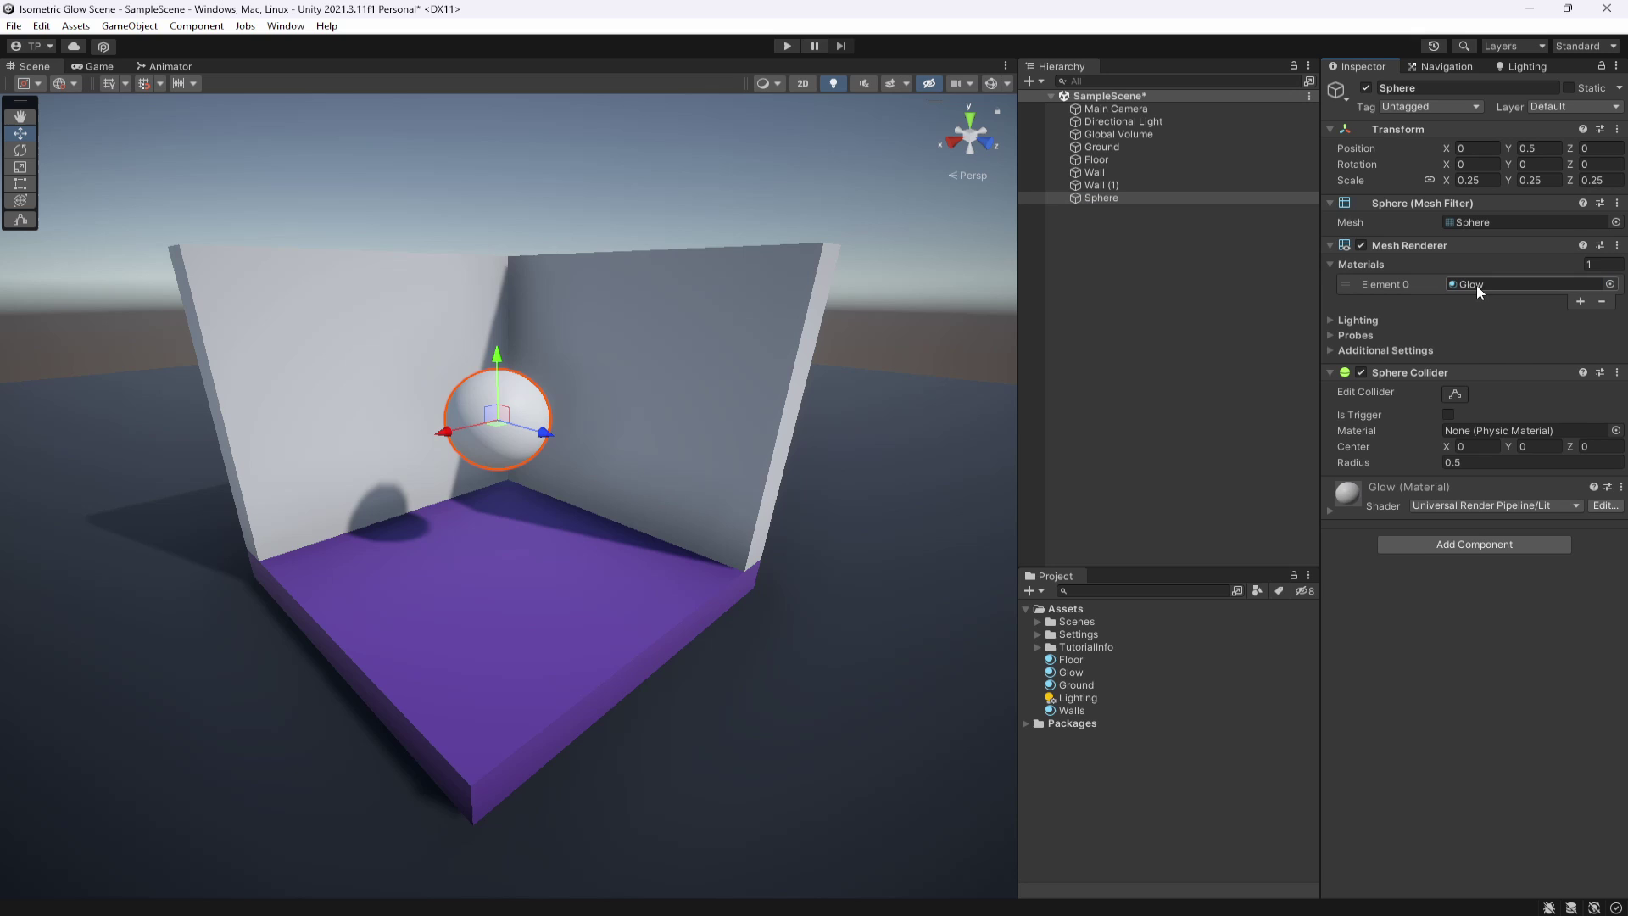
pyautogui.hotkey('ctrl', 's')
pyautogui.click(1242, 246)
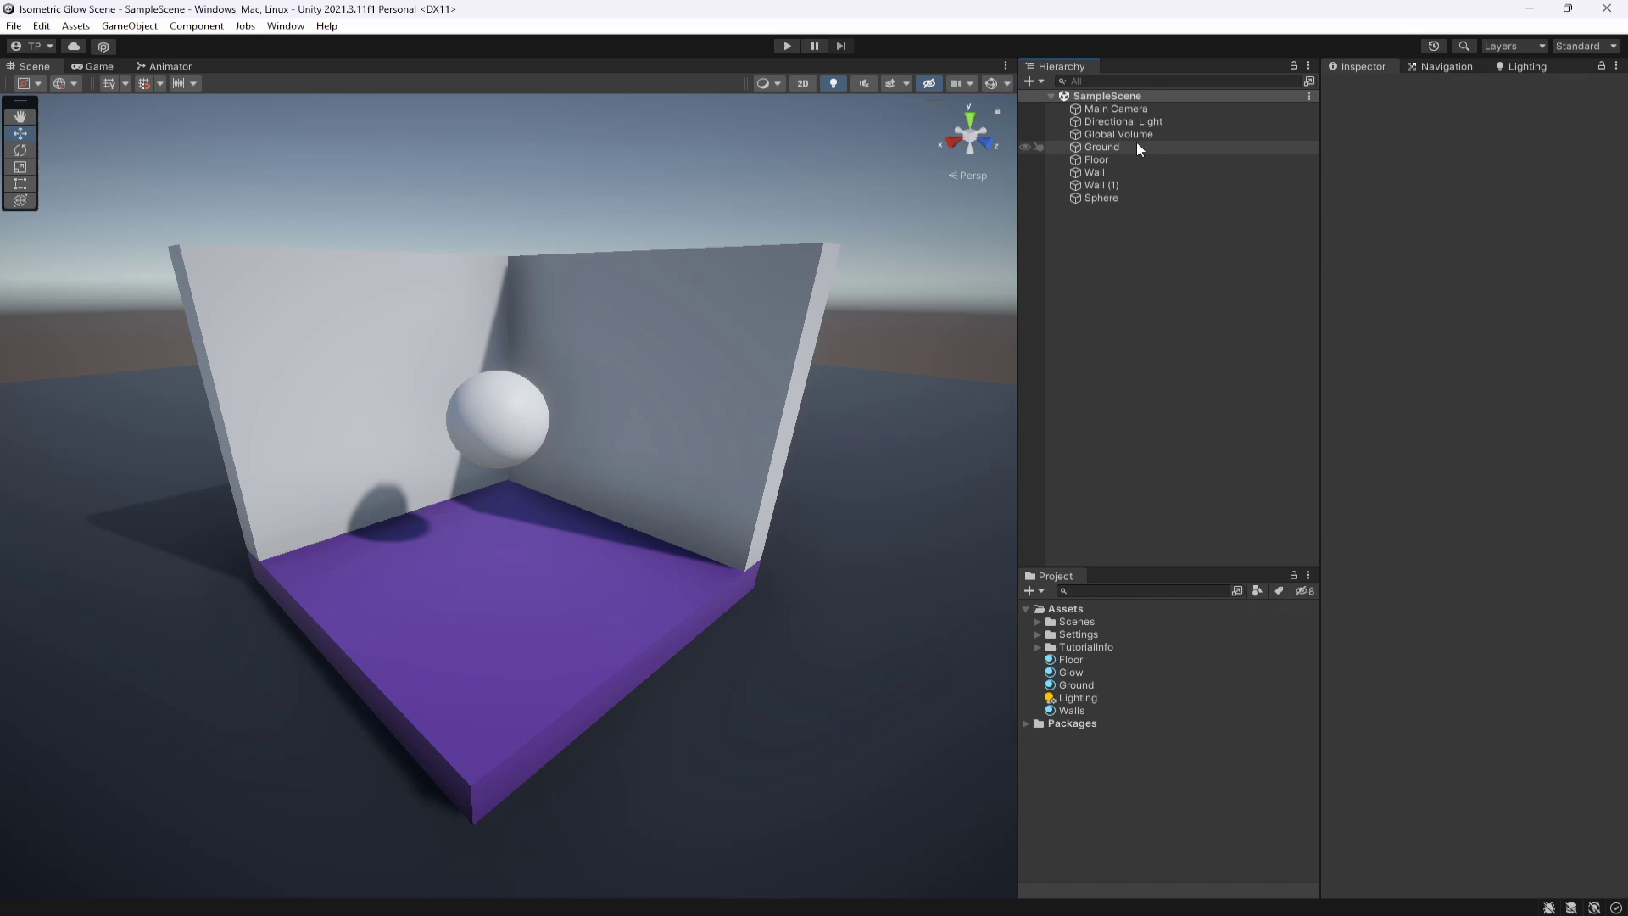
# - Try Bloom intensities of 2 and about 64.49 on the Global Volume, and set the intensity back to 1
pyautogui.click(1128, 135)
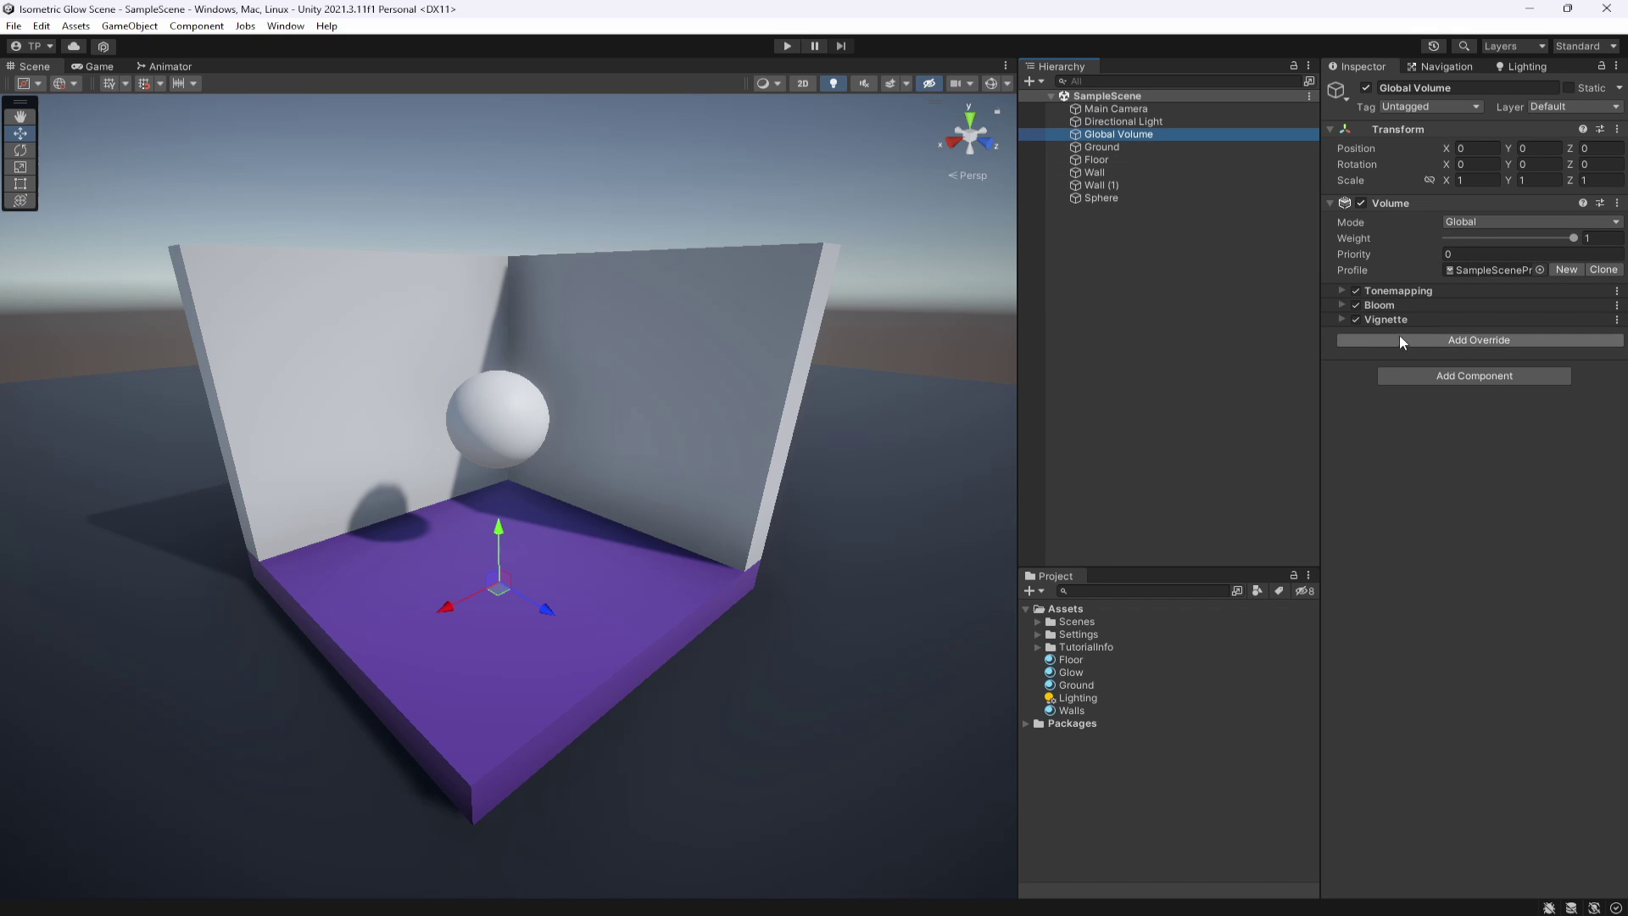
pyautogui.click(1379, 305)
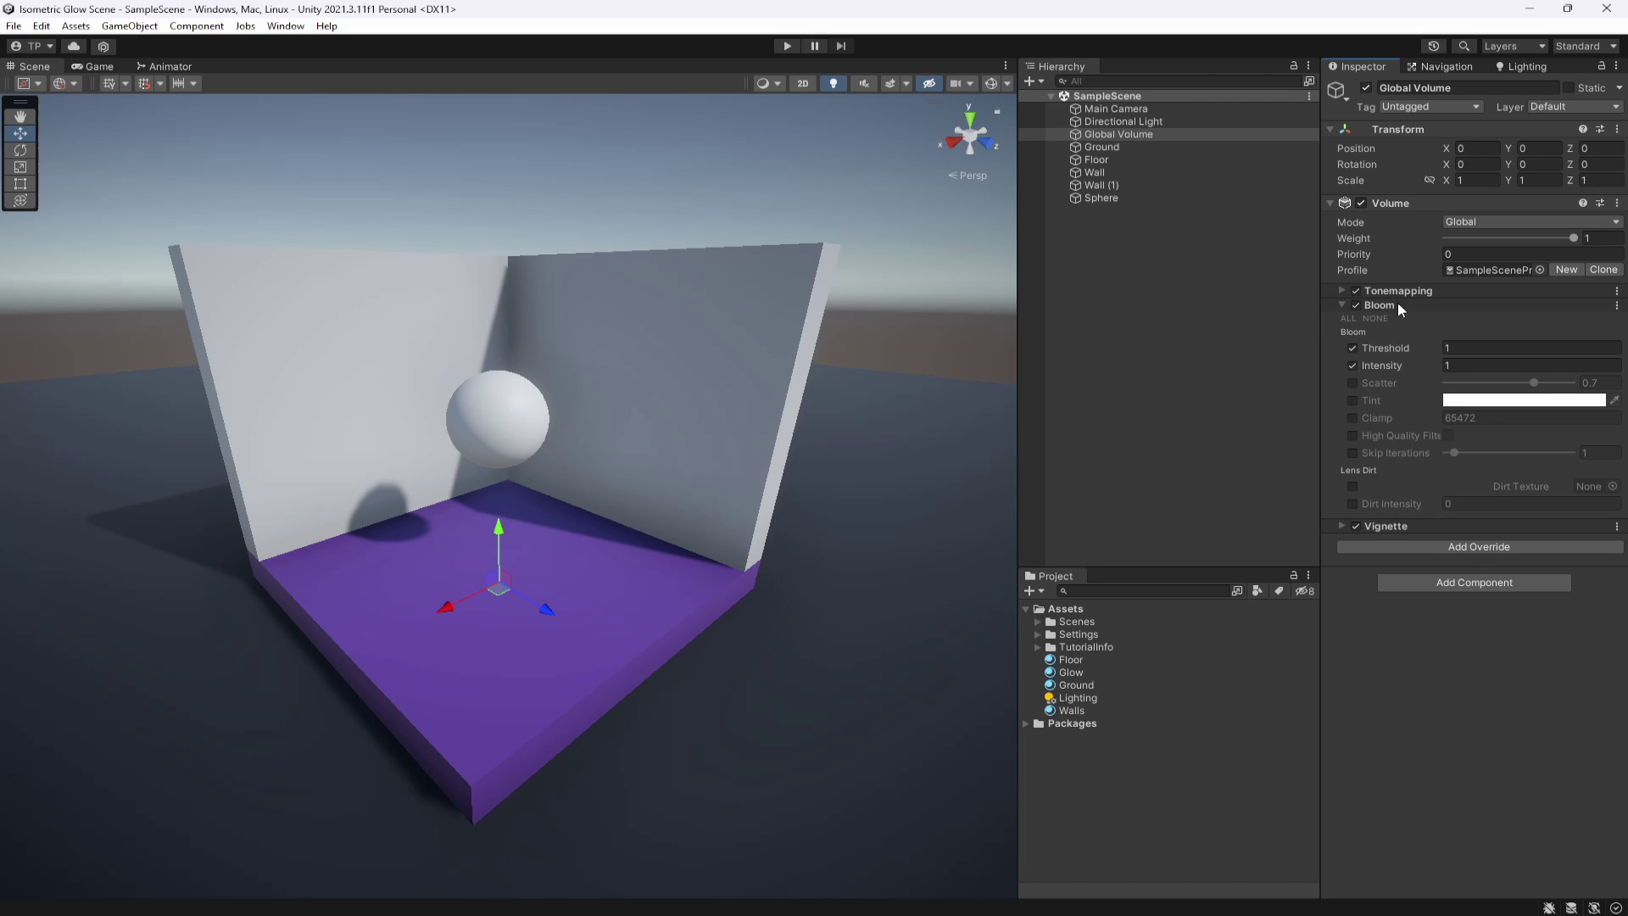
pyautogui.click(1382, 305)
pyautogui.click(1392, 307)
pyautogui.click(1462, 364)
pyautogui.write('2')
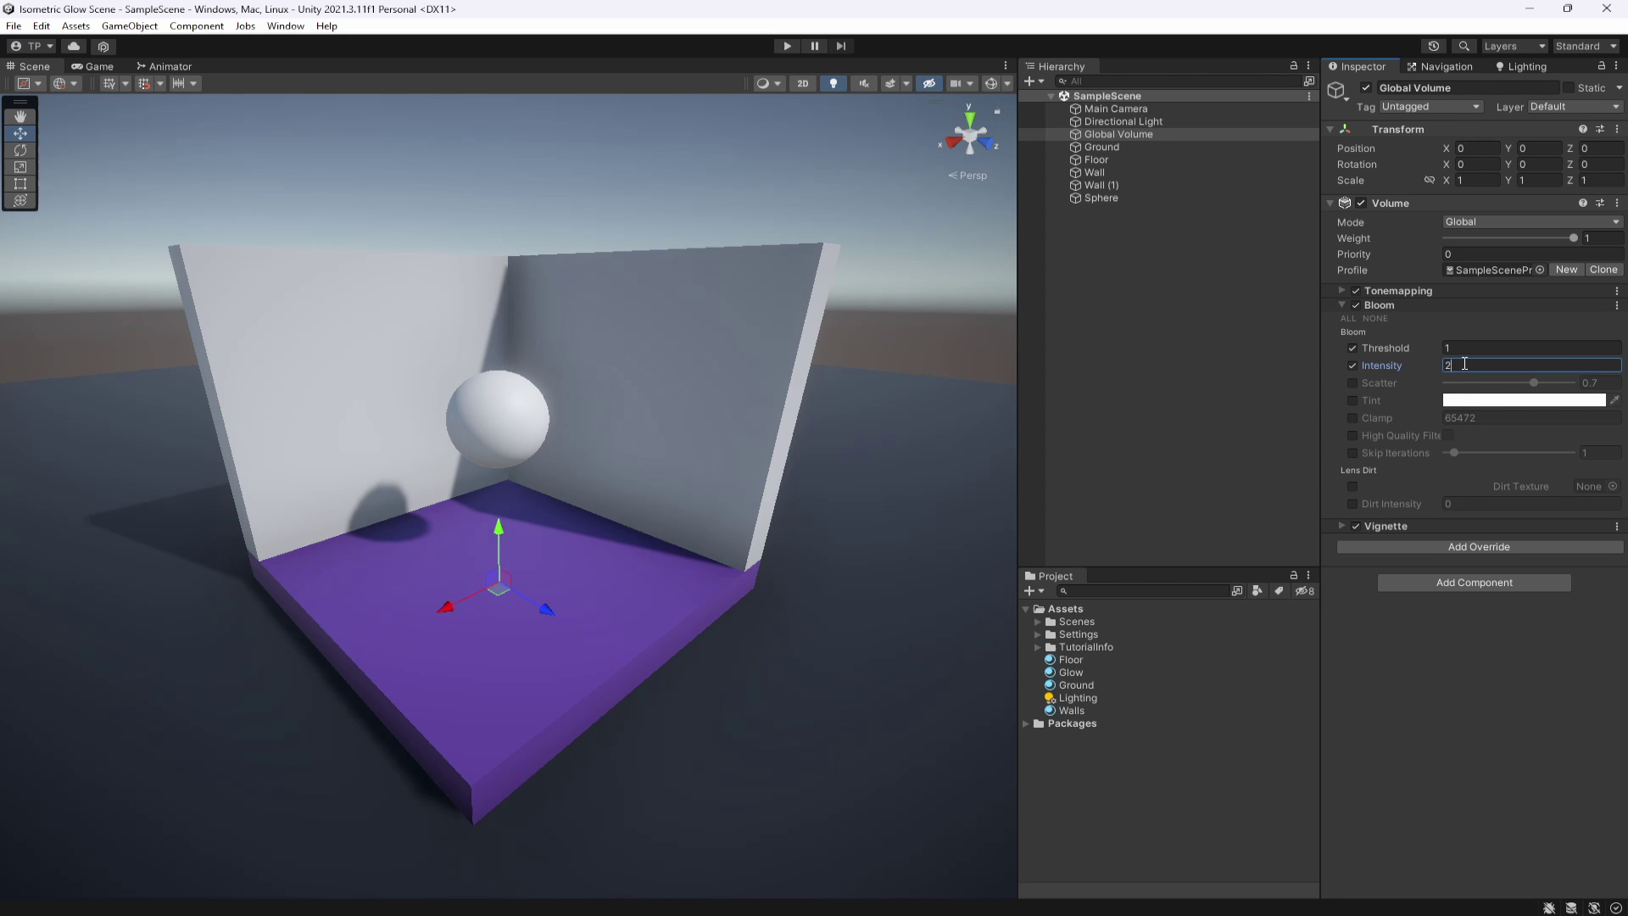
pyautogui.moveTo(1391, 363); pyautogui.dragTo(1509, 333)
pyautogui.click(1511, 359)
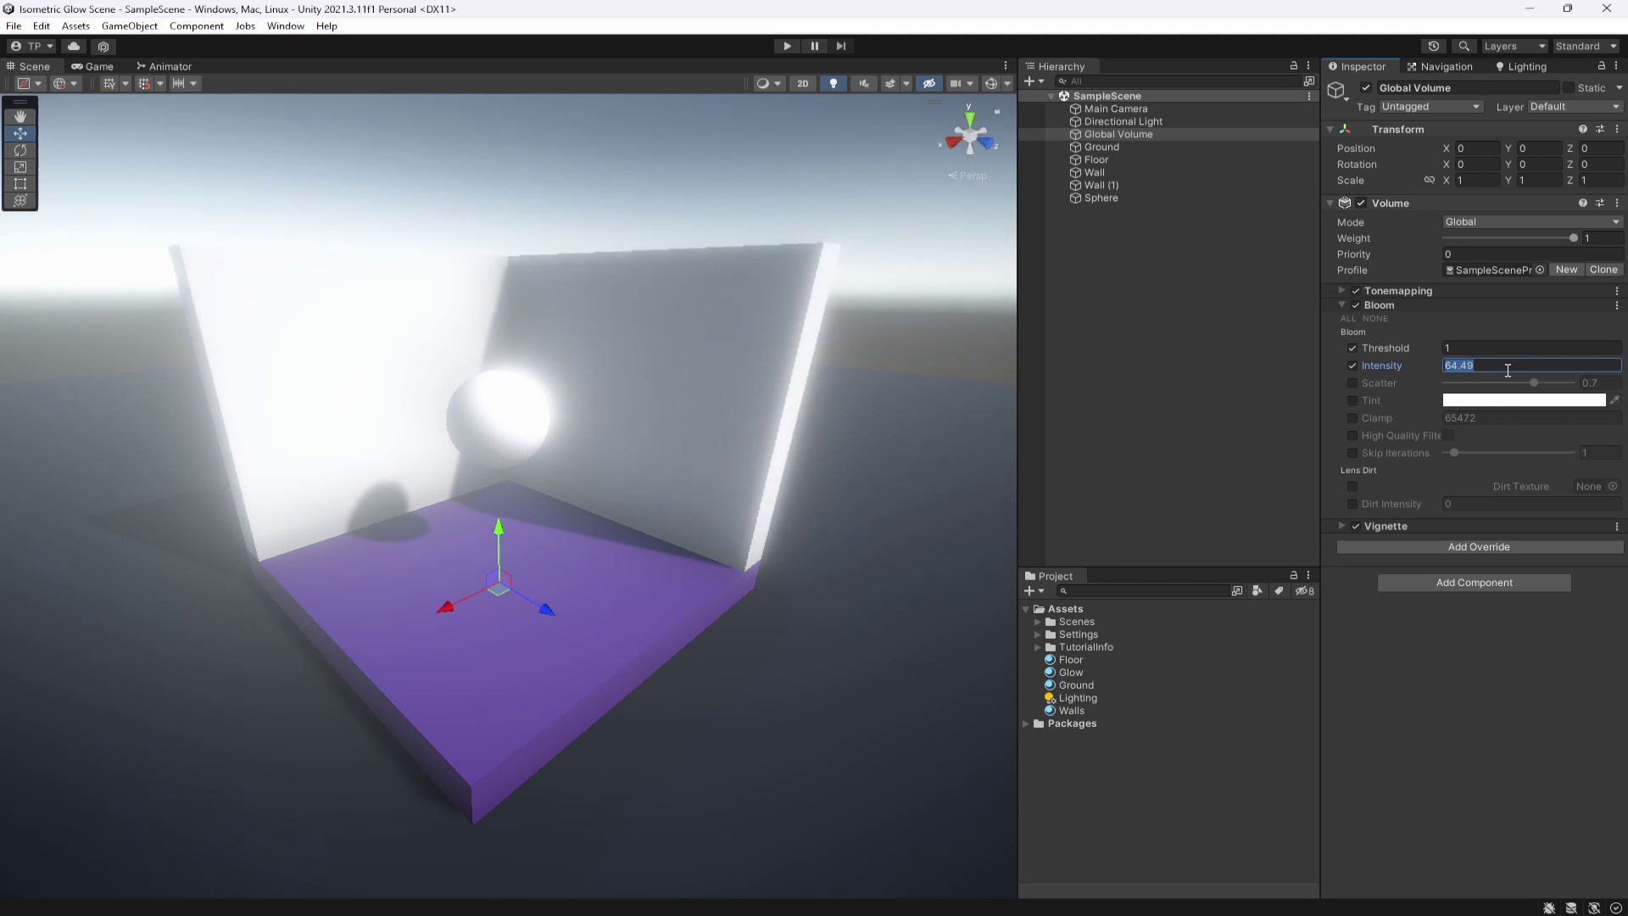
pyautogui.write('1')
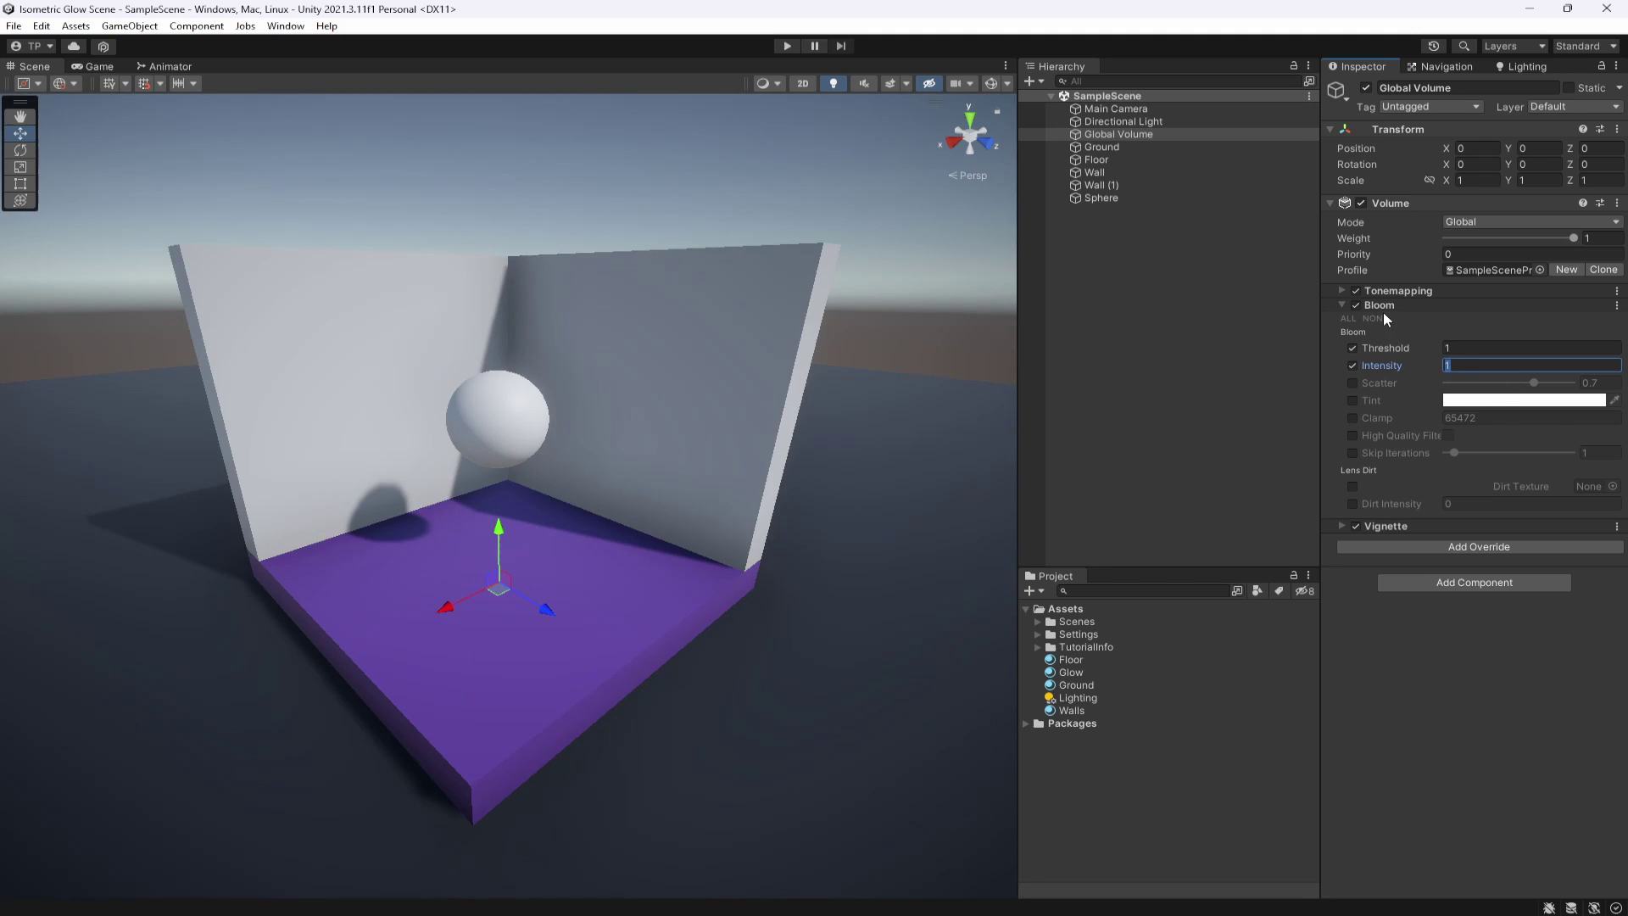
pyautogui.click(1382, 307)
pyautogui.click(1383, 307)
# - Disable Post Processing in the Main Camera's rendering settings
pyautogui.click(1128, 121)
pyautogui.click(1118, 109)
pyautogui.click(1133, 121)
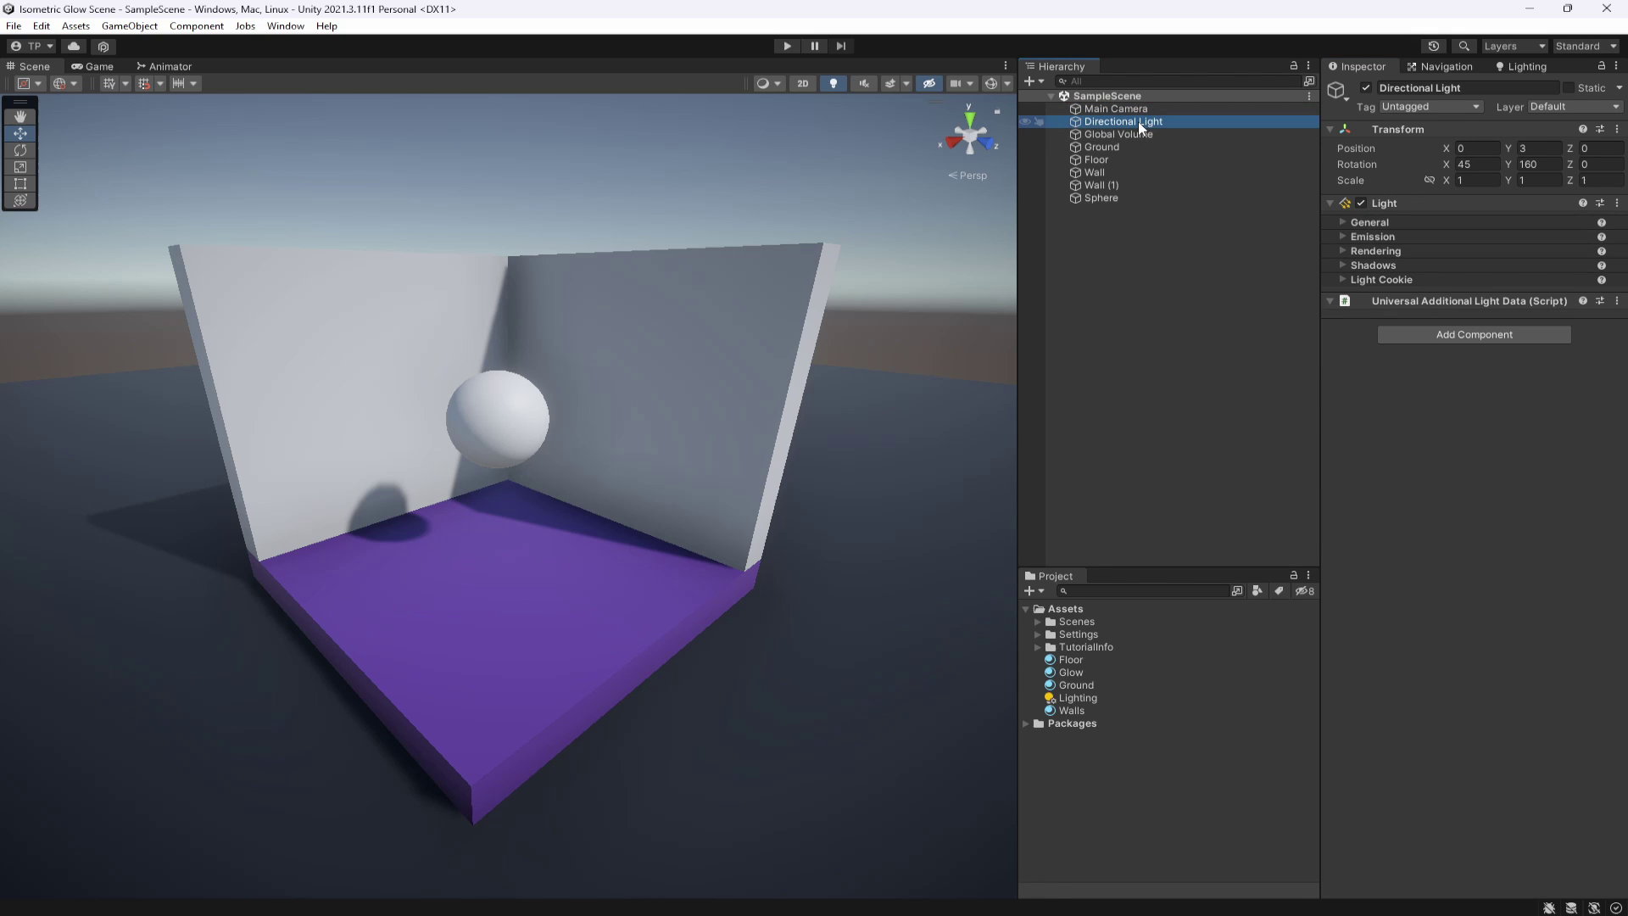
pyautogui.click(1117, 110)
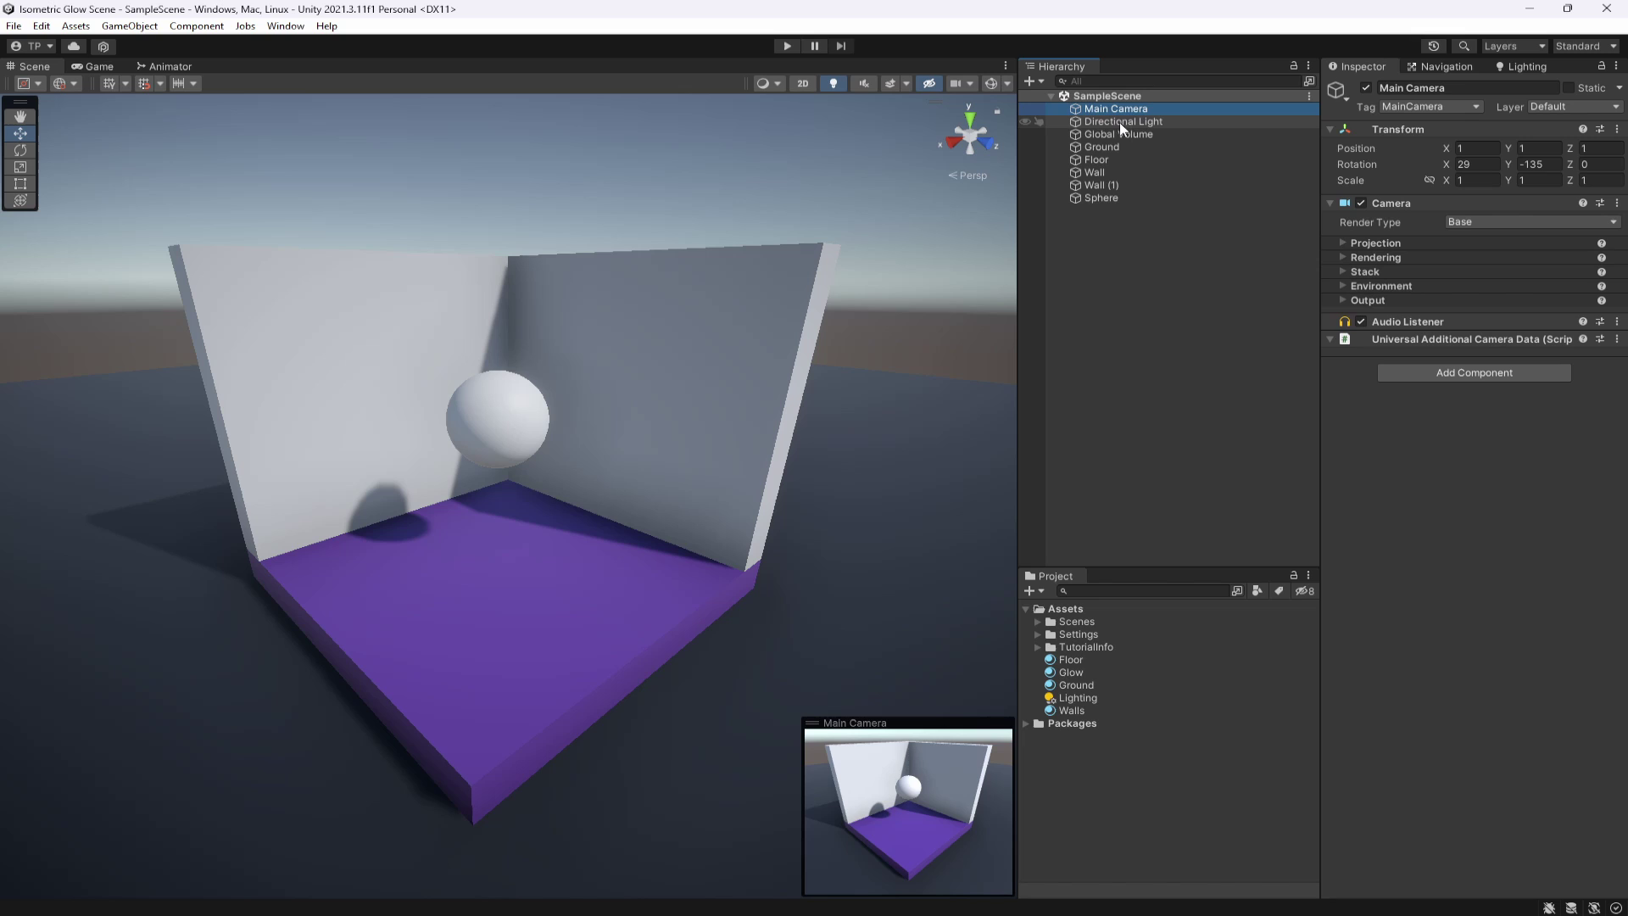
pyautogui.click(1375, 243)
pyautogui.click(1377, 245)
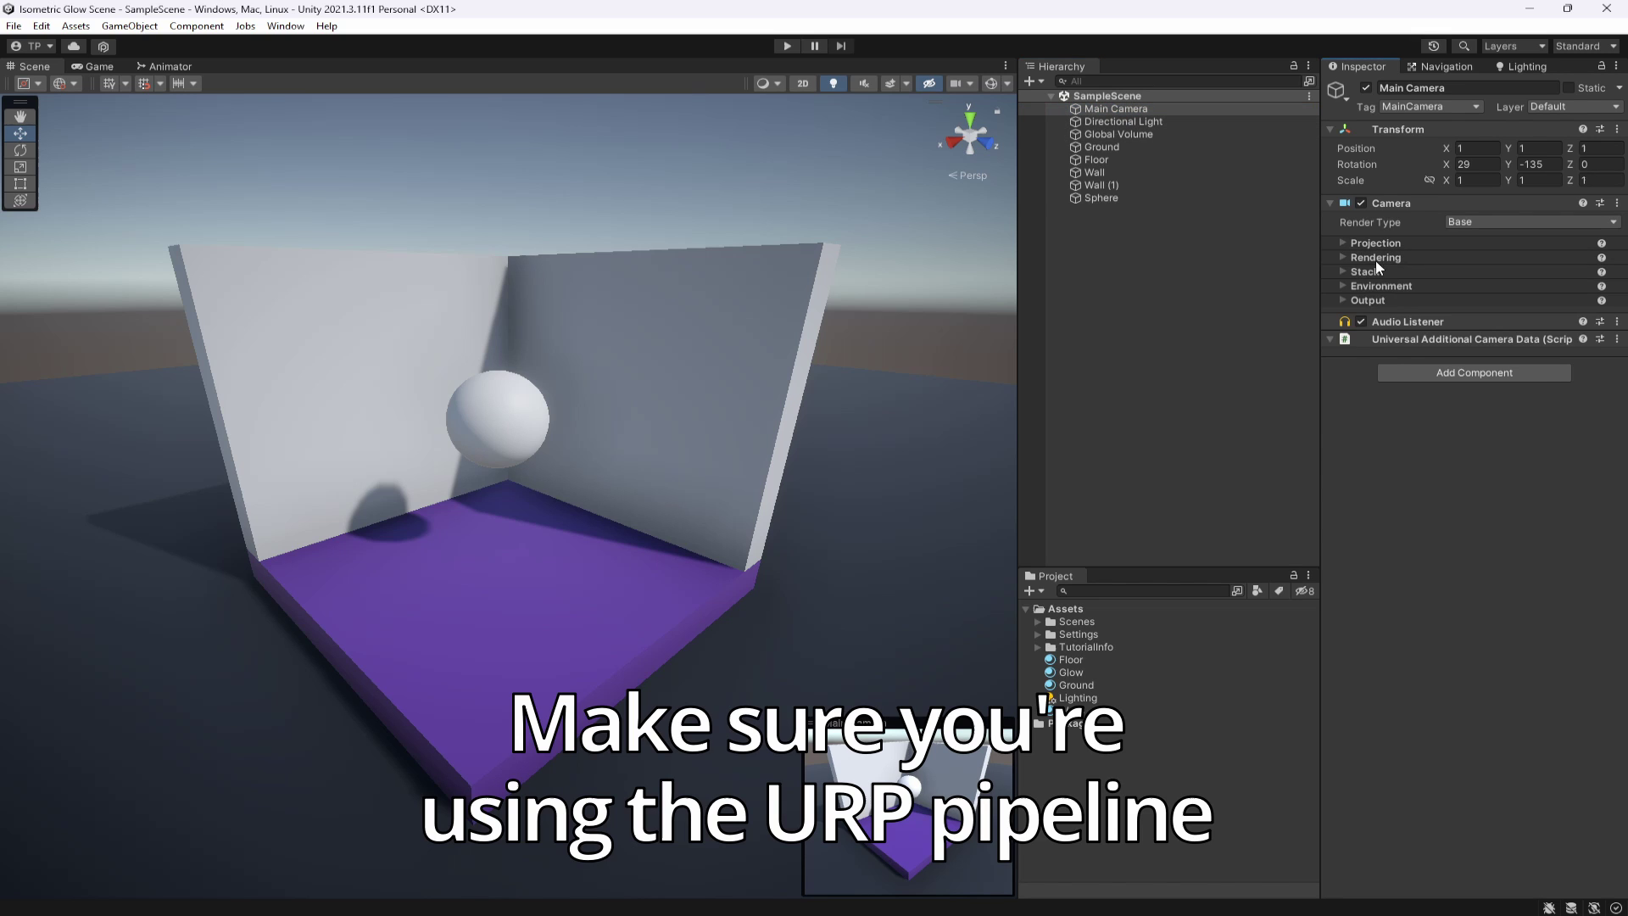
pyautogui.click(1376, 258)
pyautogui.click(1452, 290)
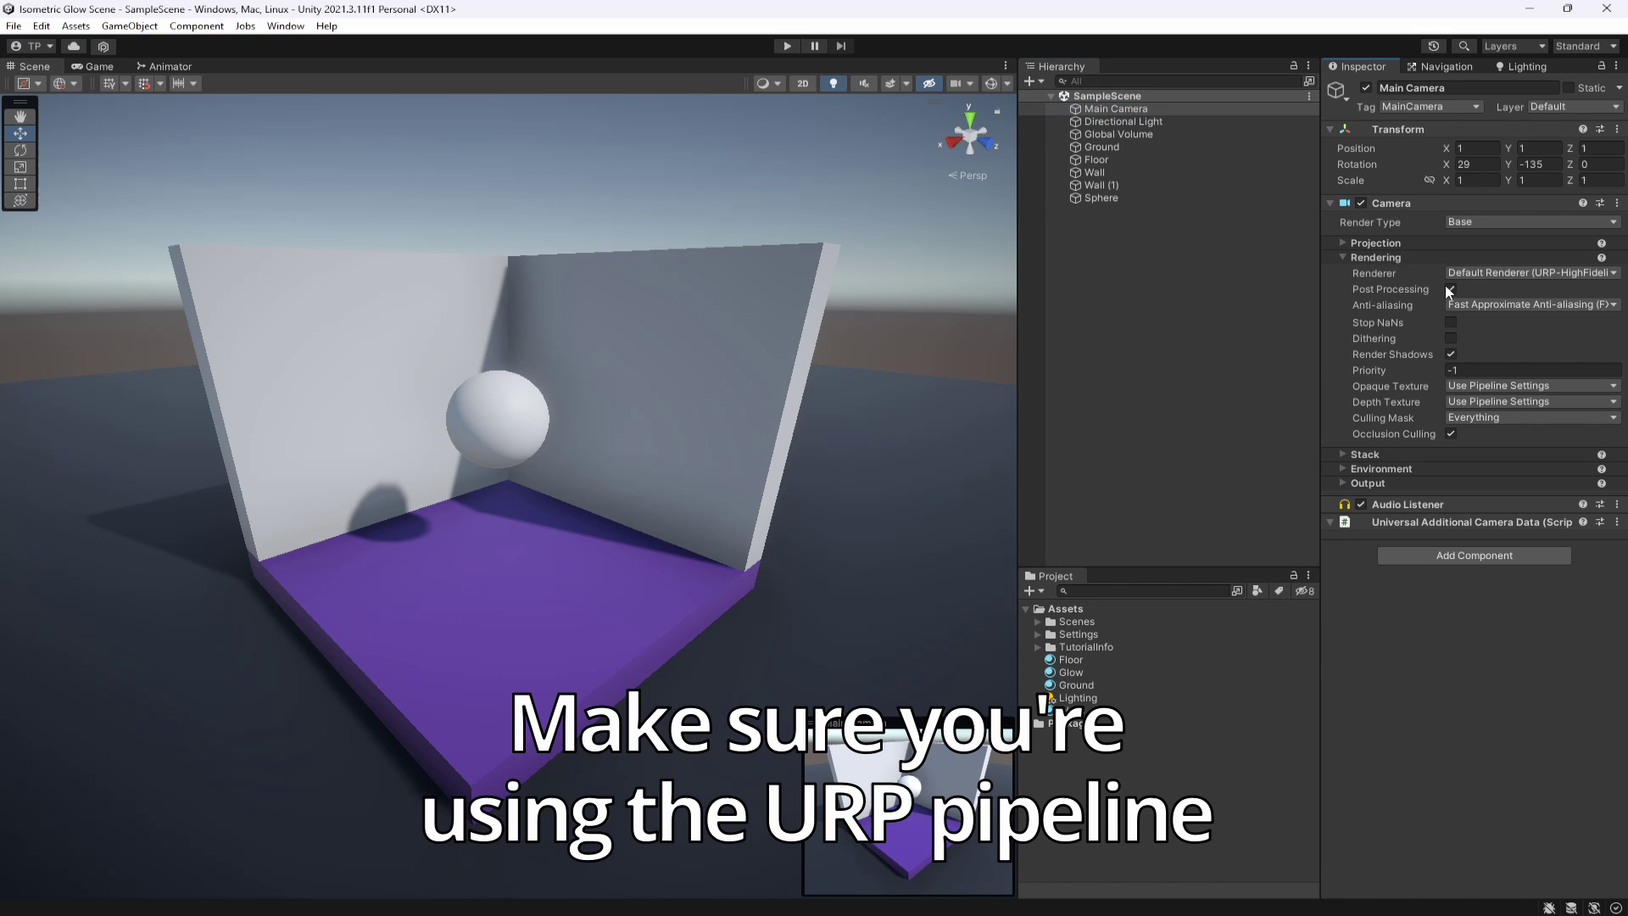
# - Compare the Game view with the Main Camera's Post Processing on and off, leave it enabled, and return to the Scene view
pyautogui.click(93, 67)
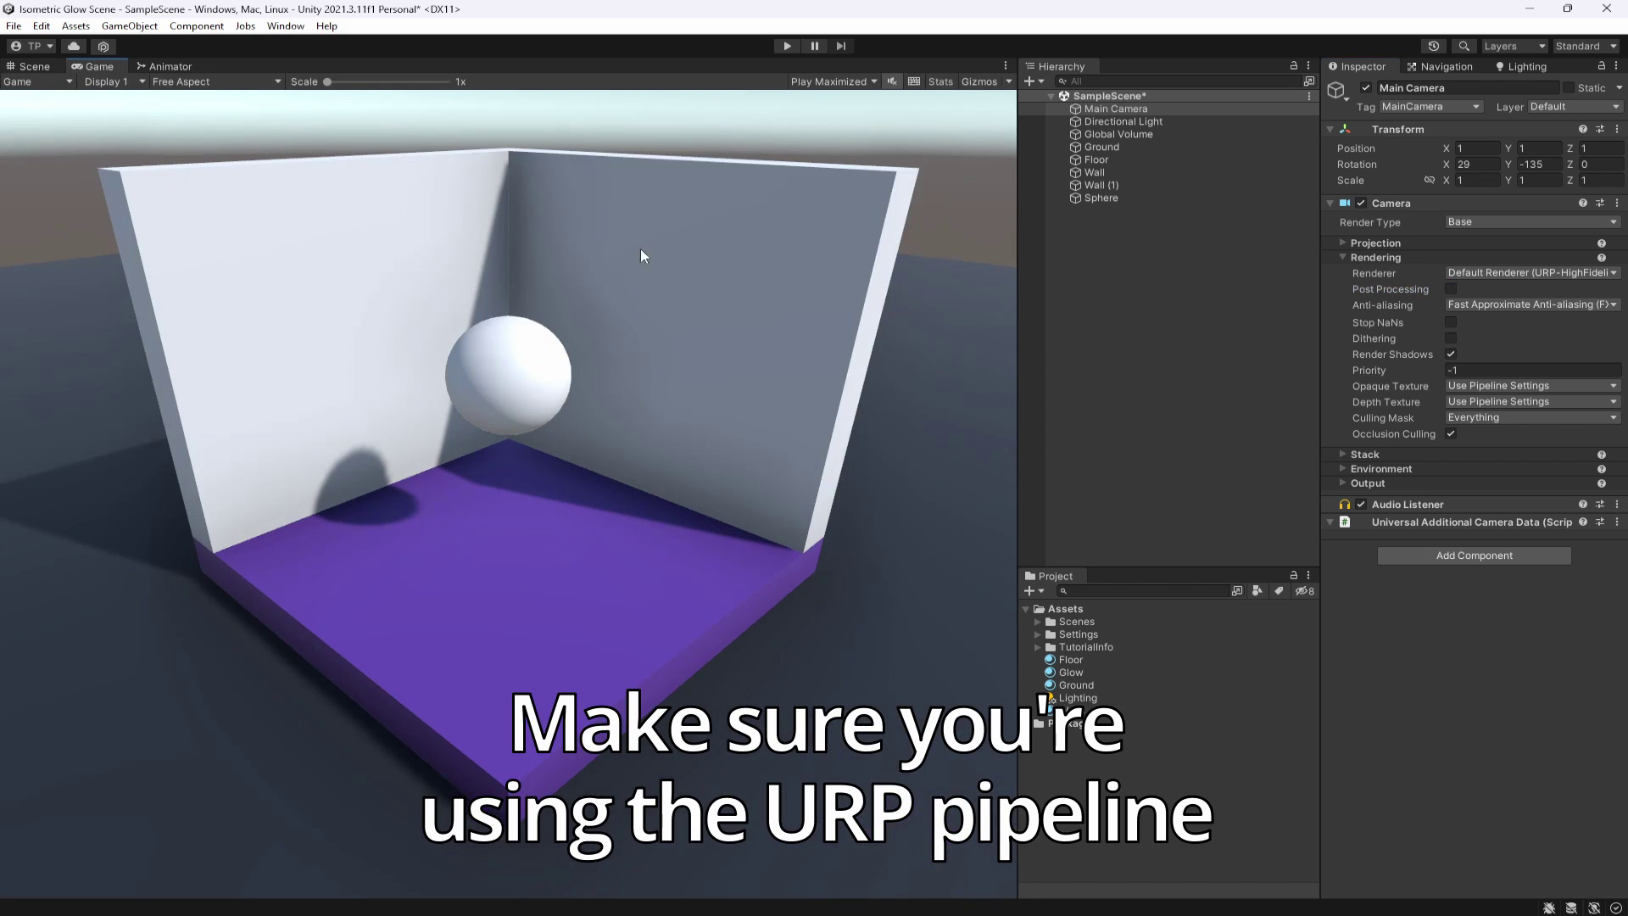
pyautogui.click(1452, 289)
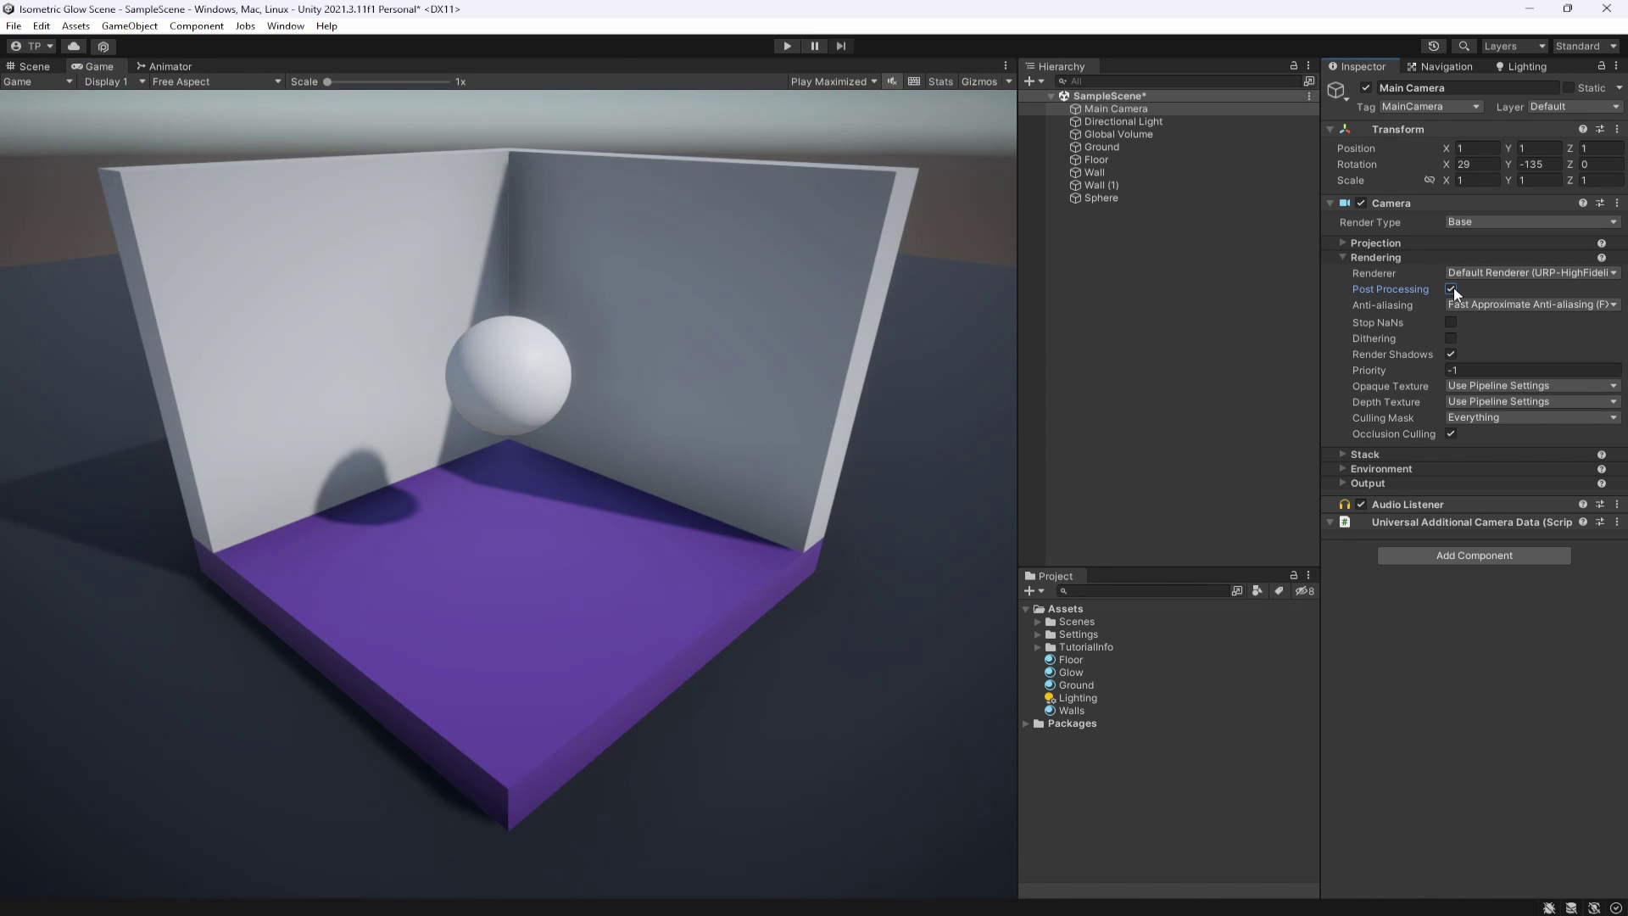
pyautogui.click(1452, 289)
pyautogui.click(1452, 289)
pyautogui.click(38, 68)
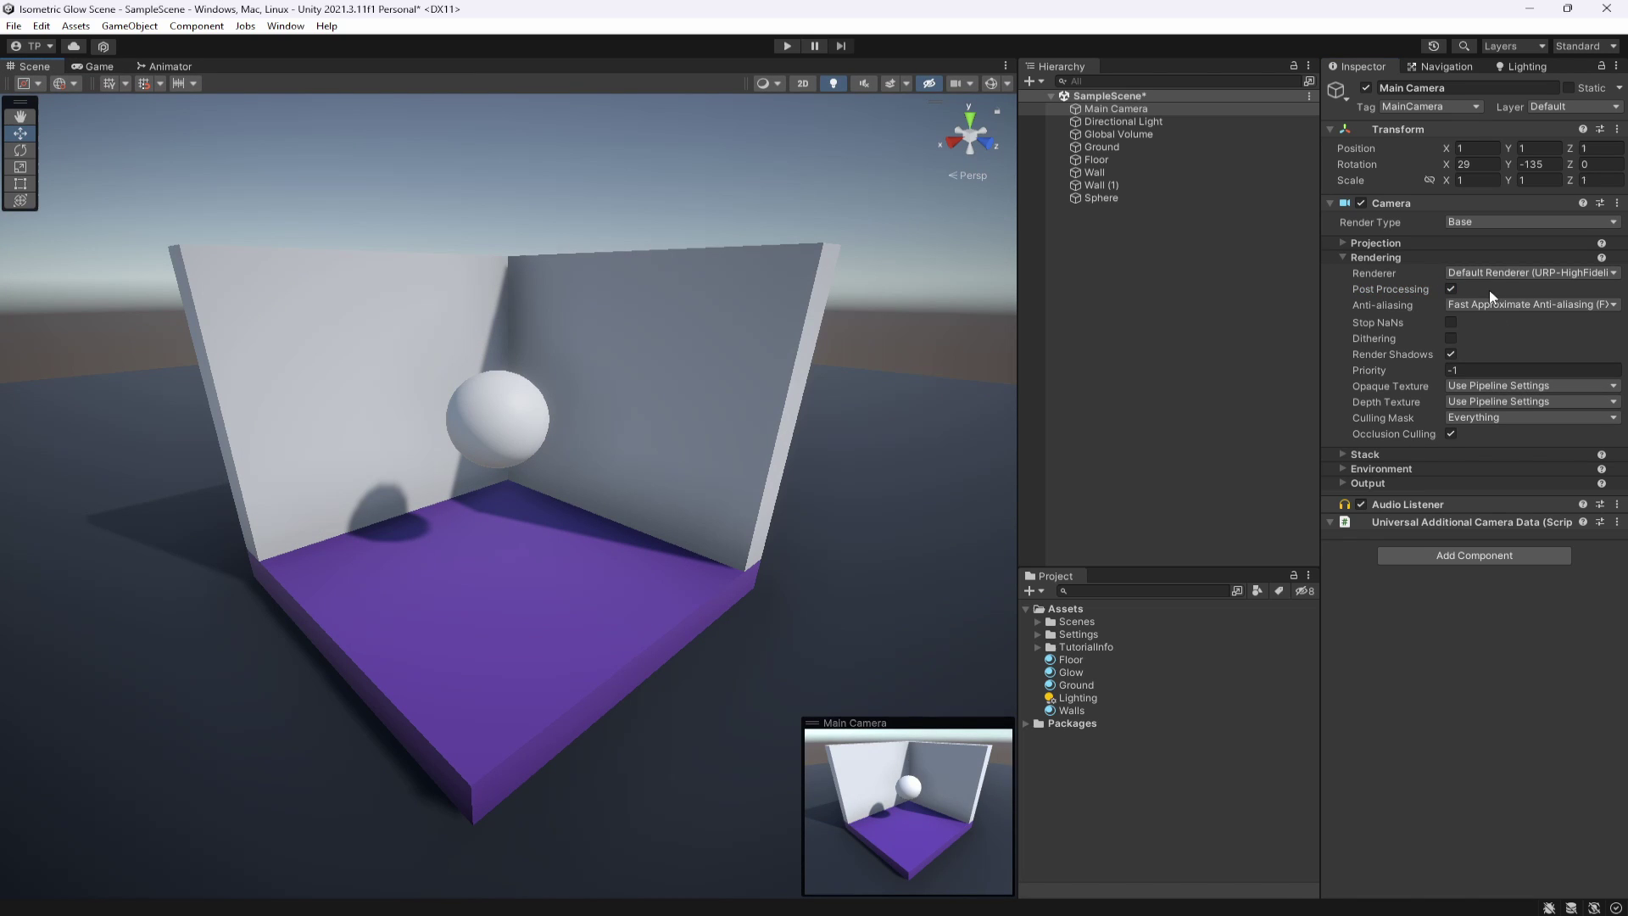
# - Set HDR in the Main Camera's output settings to use the settings from the Render Pipeline Asset, and save the scene
pyautogui.click(1382, 467)
pyautogui.click(1382, 467)
pyautogui.click(1371, 485)
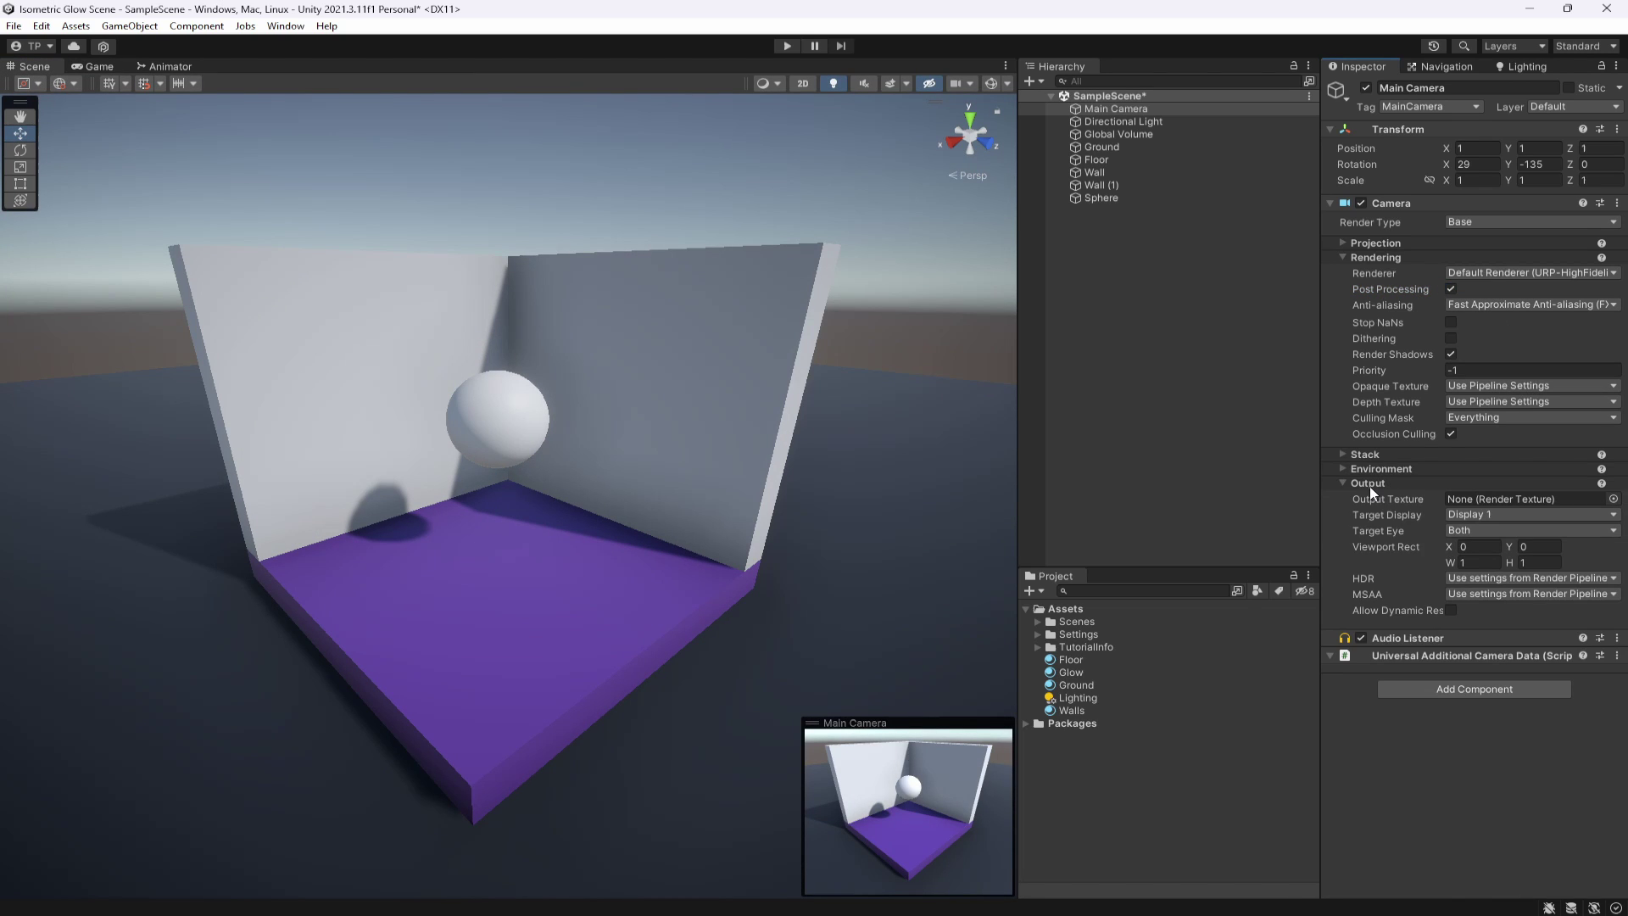
pyautogui.click(1499, 578)
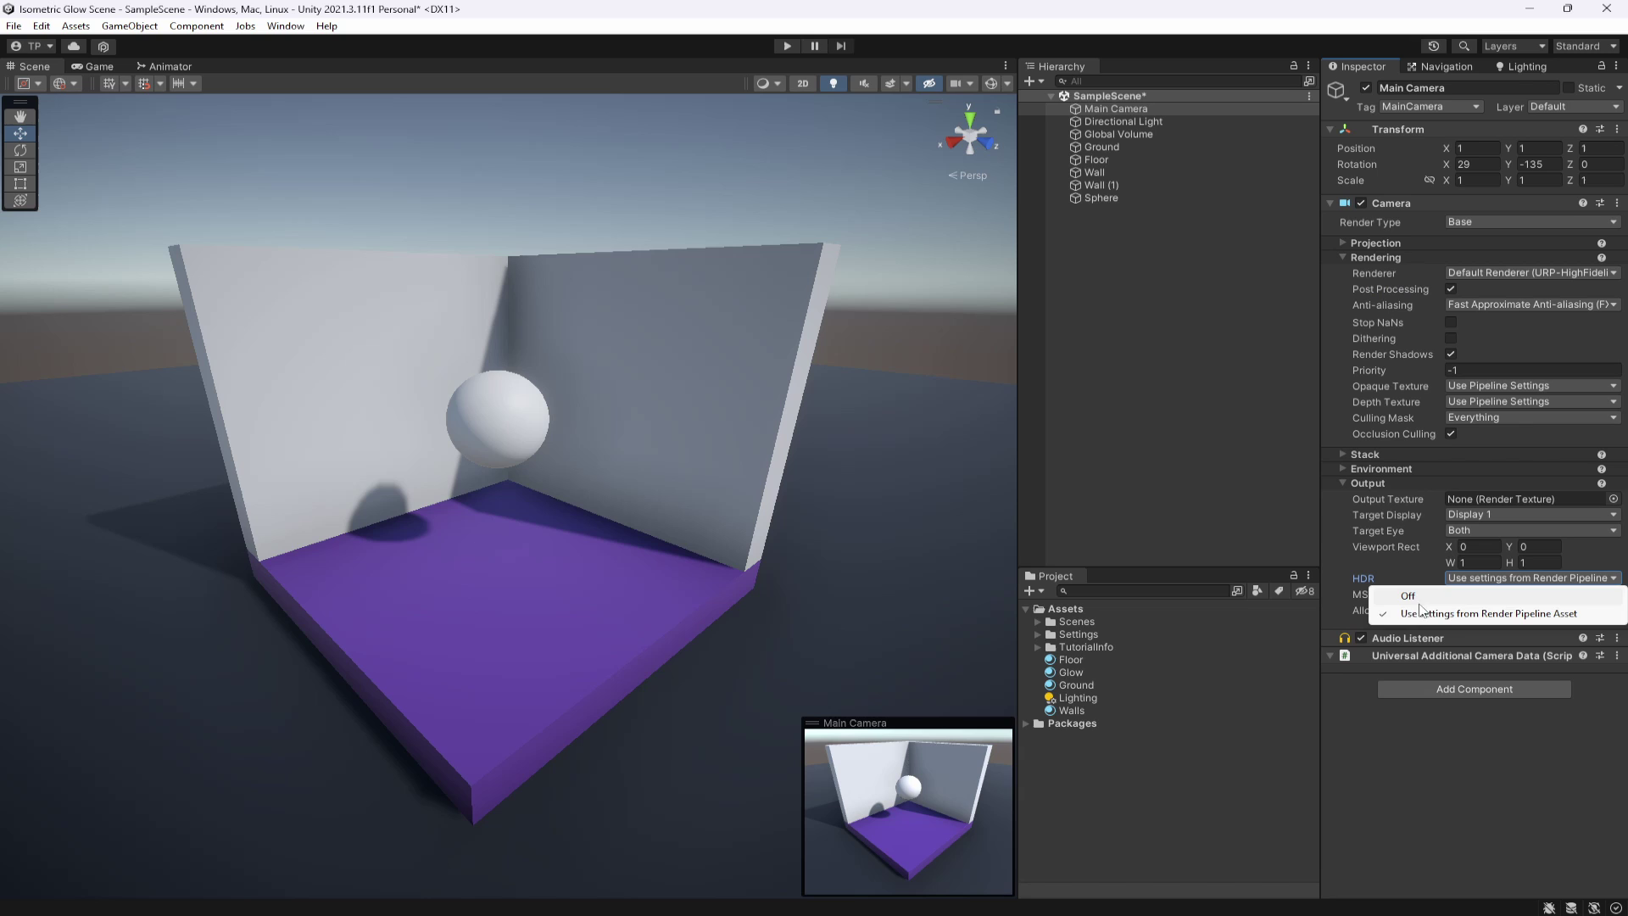
pyautogui.click(1489, 615)
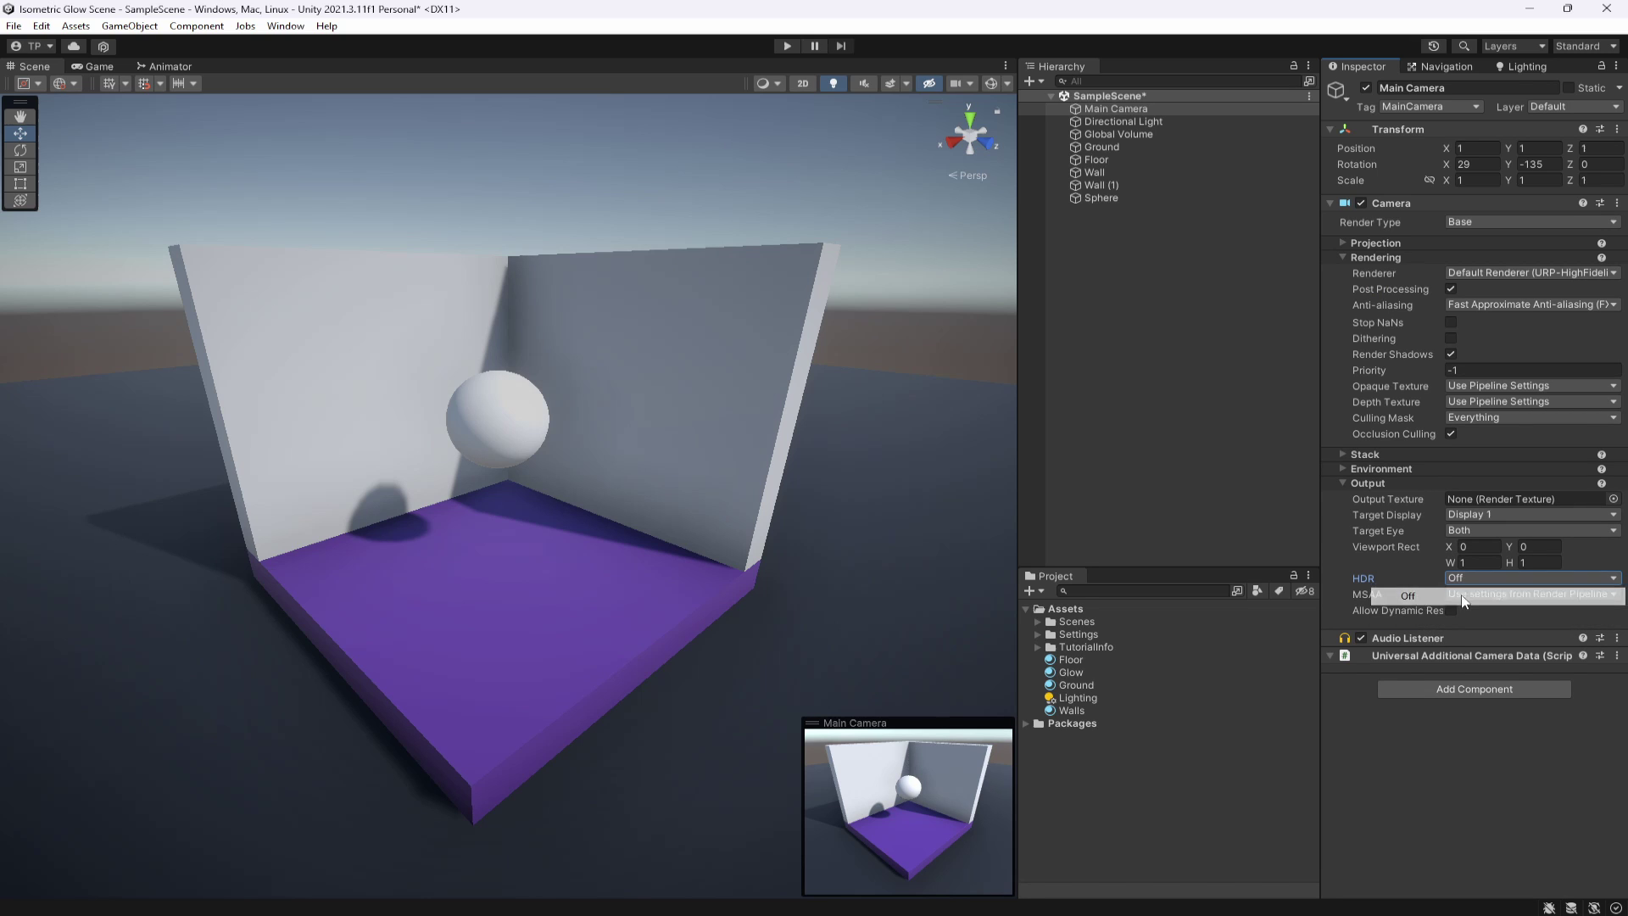
pyautogui.click(1513, 580)
pyautogui.click(1470, 615)
pyautogui.hotkey('ctrl', 's')
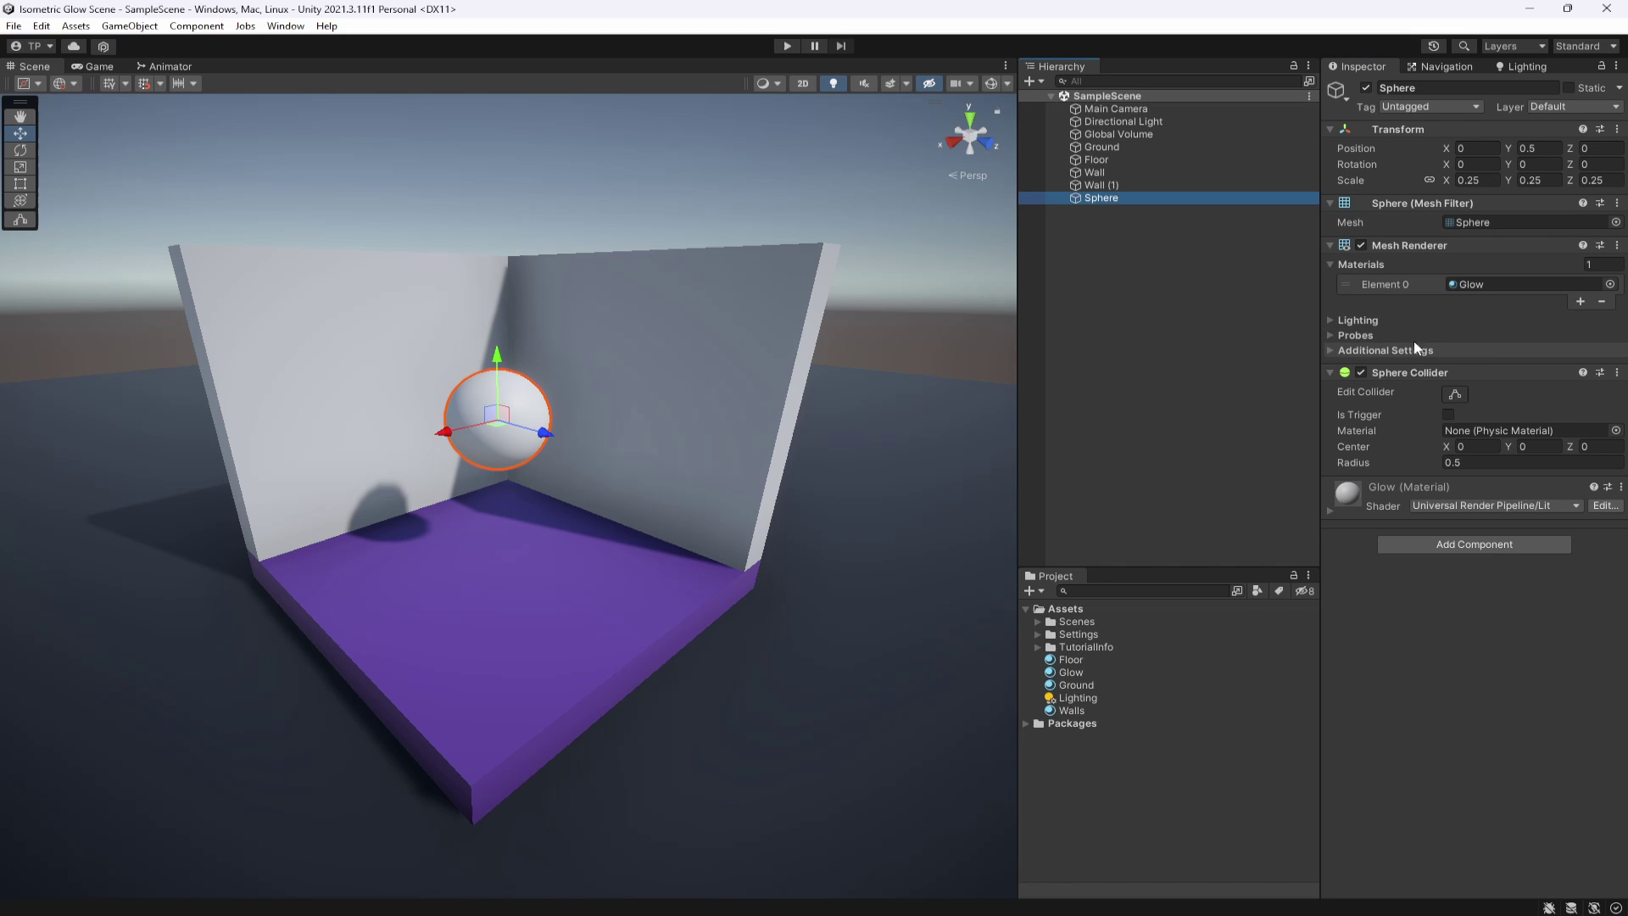
# - Enable Emission on the Glow material and set its HDR emission color to white (255, 255, 255)
pyautogui.click(1090, 673)
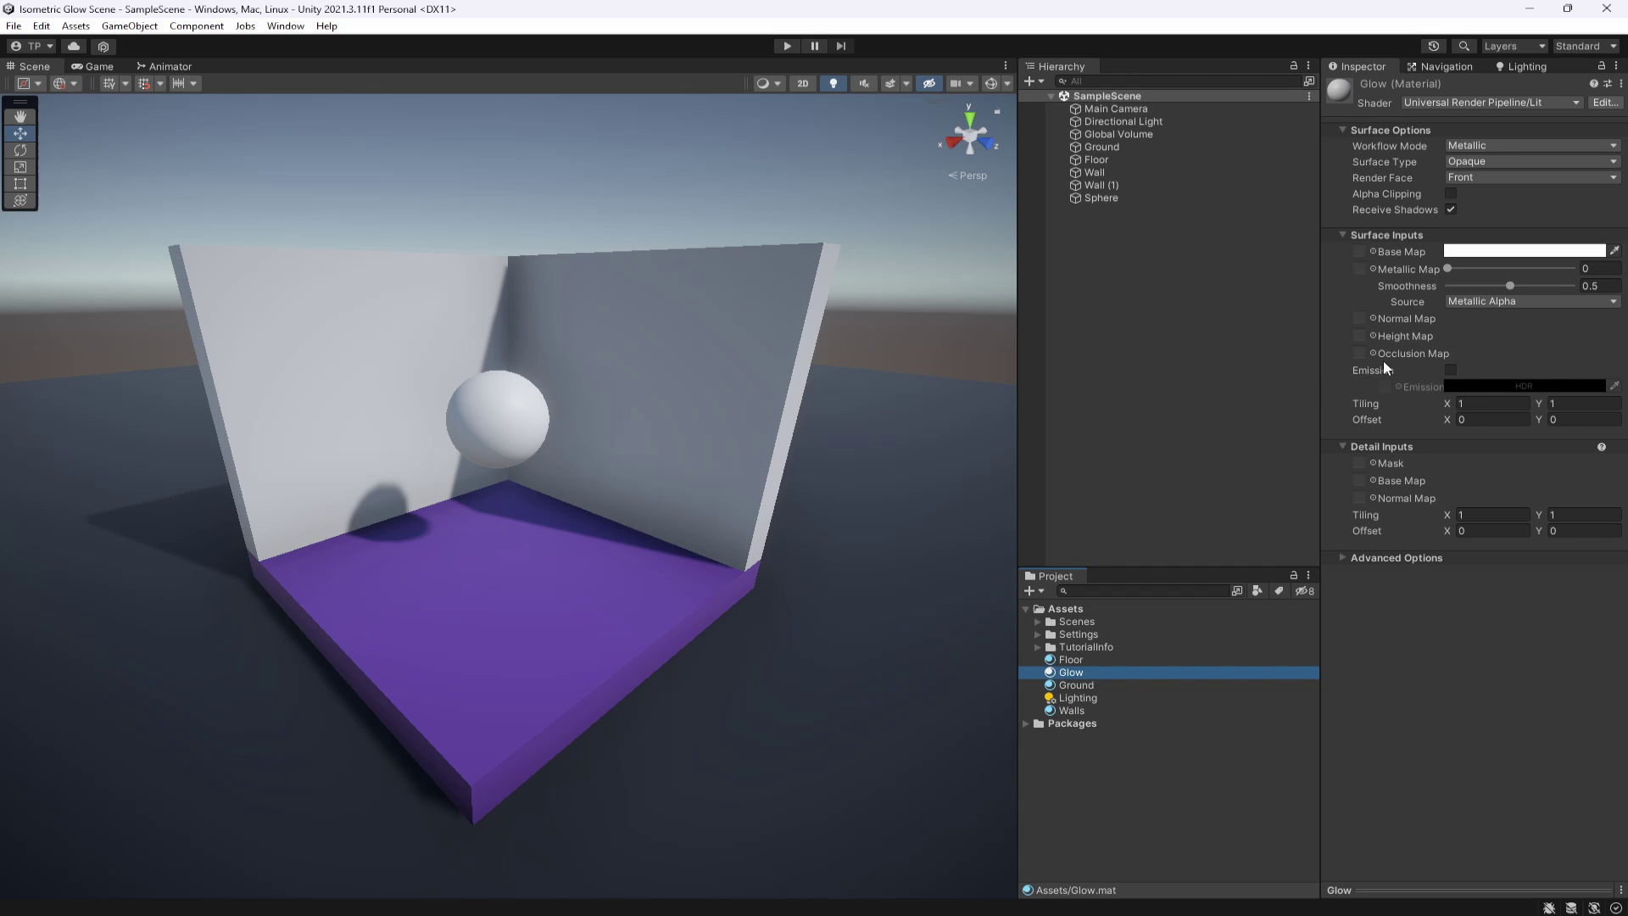
pyautogui.click(1451, 370)
pyautogui.click(1496, 383)
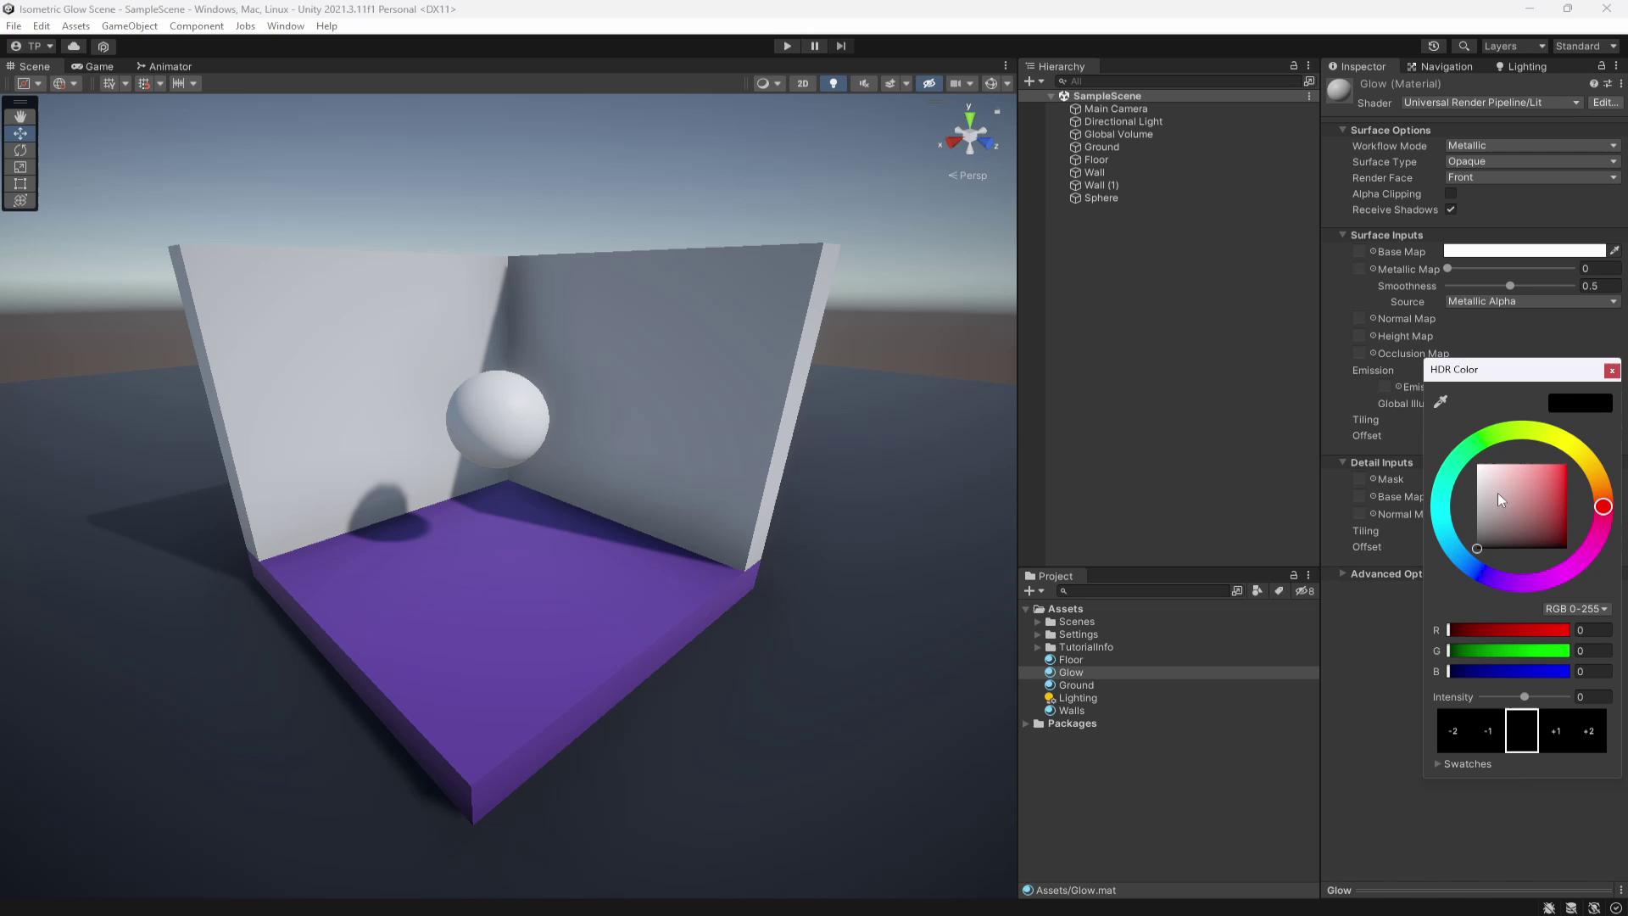
pyautogui.moveTo(1498, 492); pyautogui.dragTo(1478, 465)
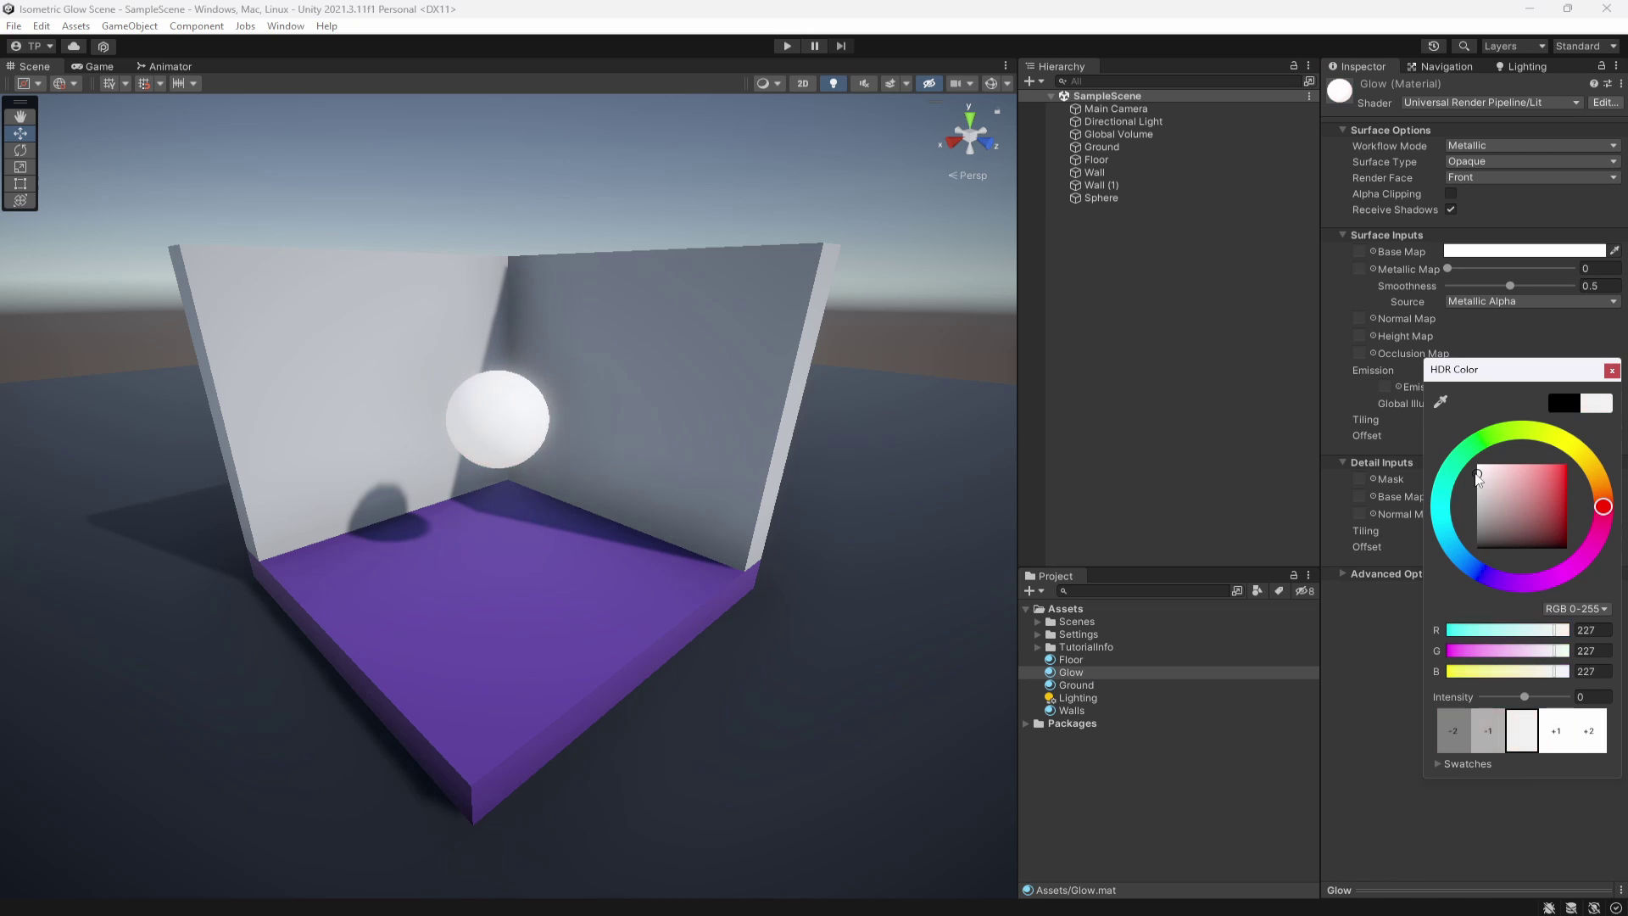
# - Try brighter intensities for the Glow material's HDR emission color, and set the intensity to 2
pyautogui.click(1563, 736)
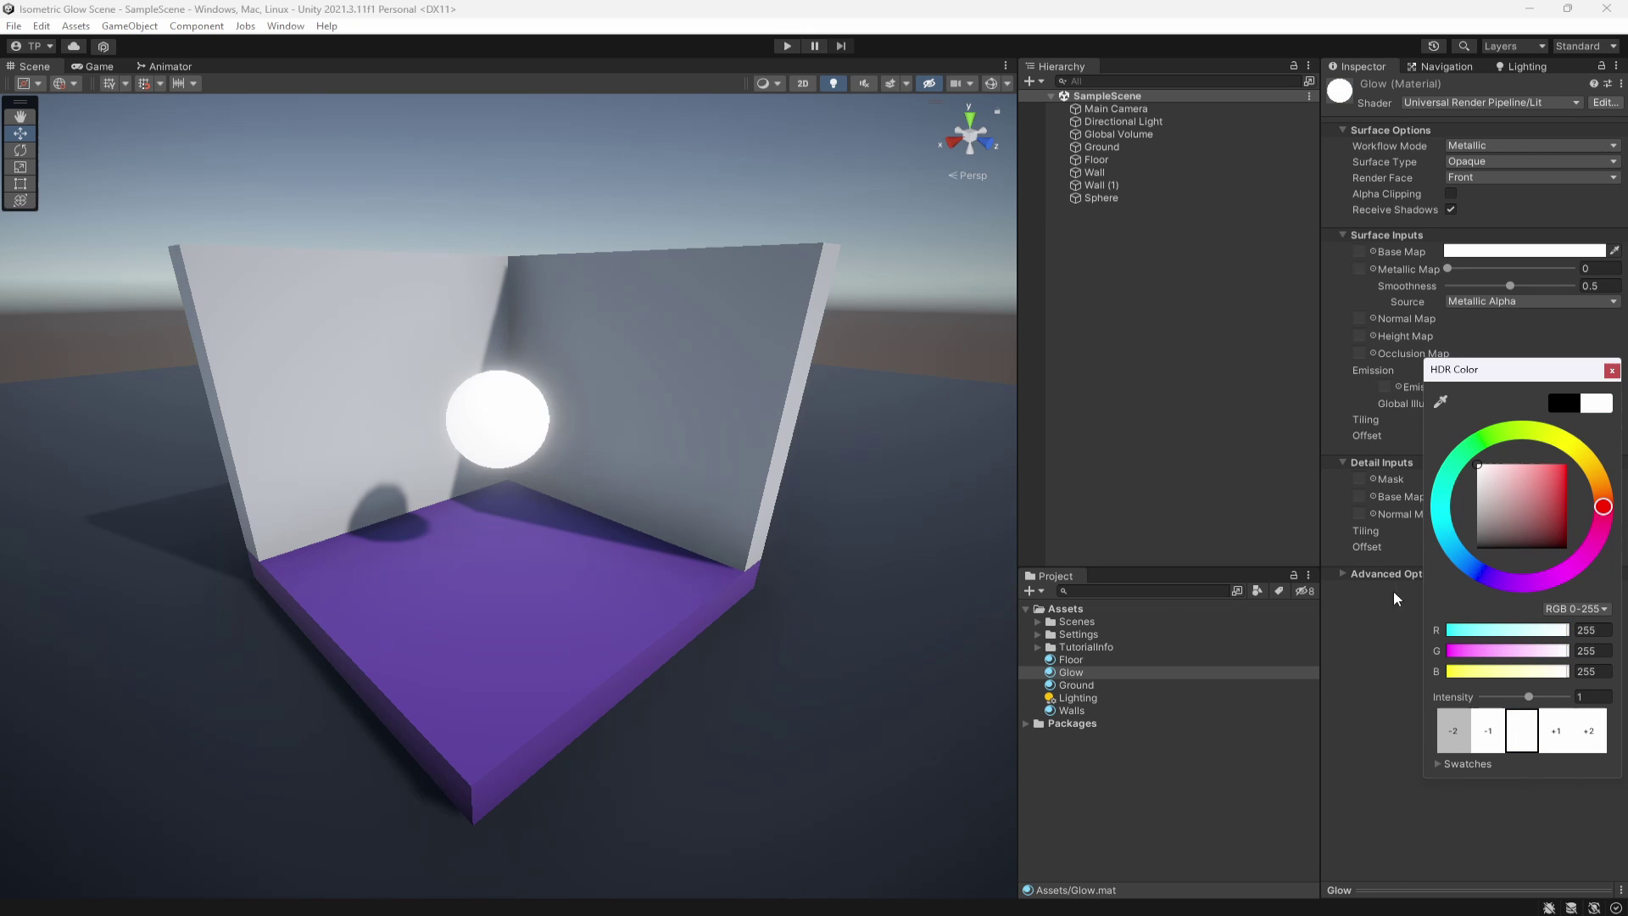
pyautogui.click(1571, 732)
pyautogui.click(1569, 725)
pyautogui.click(1569, 724)
pyautogui.click(1569, 724)
pyautogui.click(1569, 724)
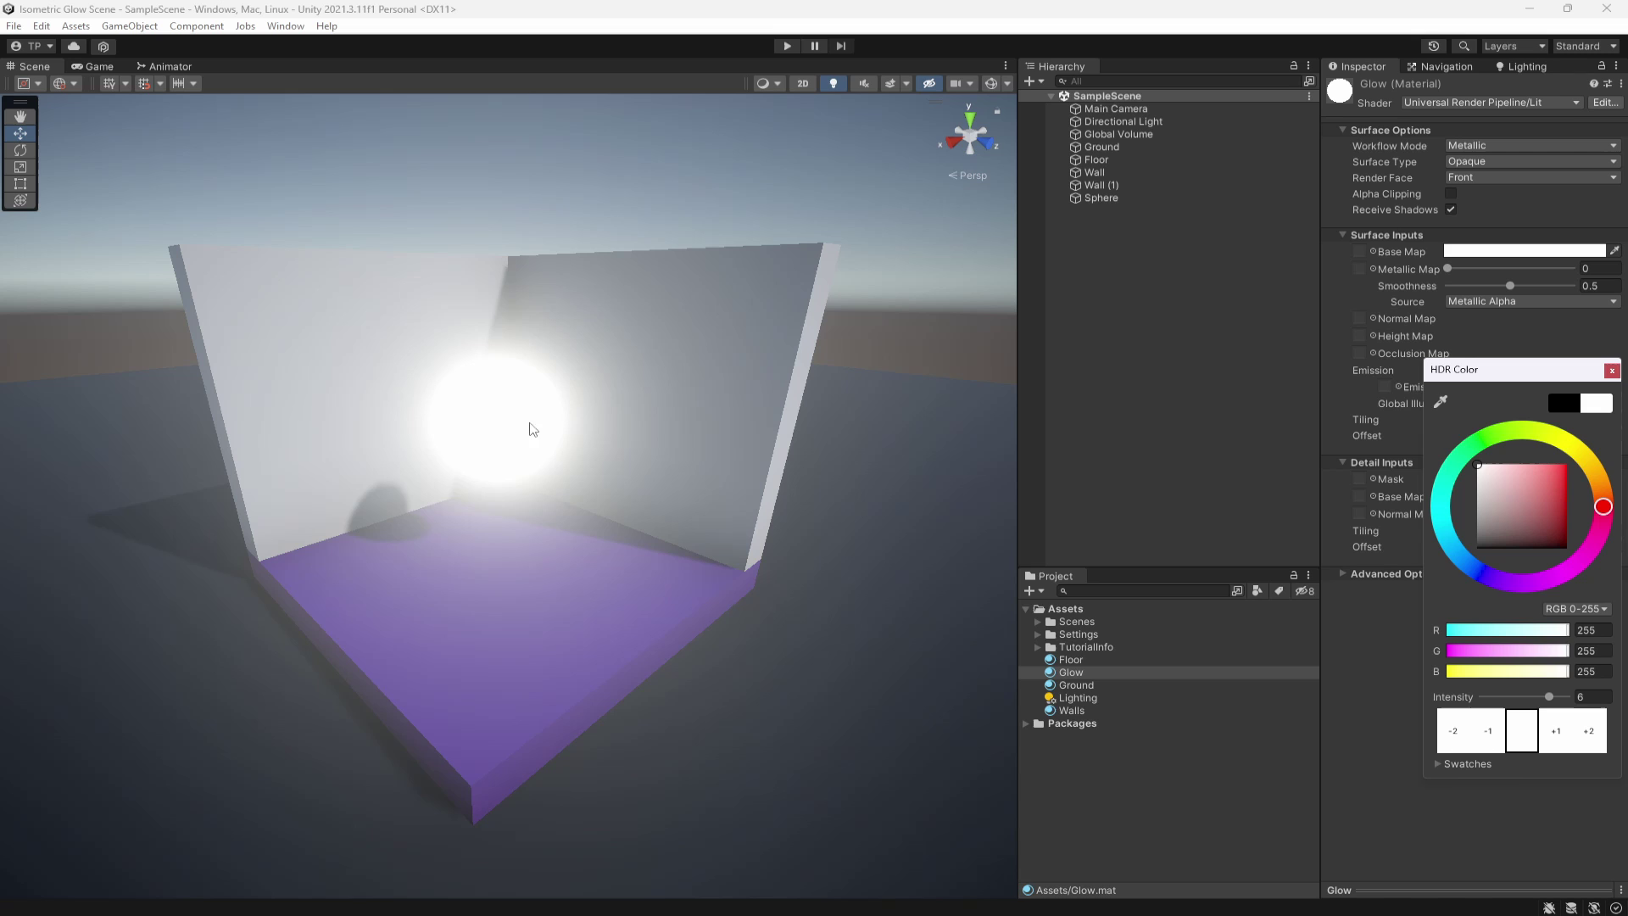
pyautogui.doubleClick(1587, 696)
pyautogui.write('2')
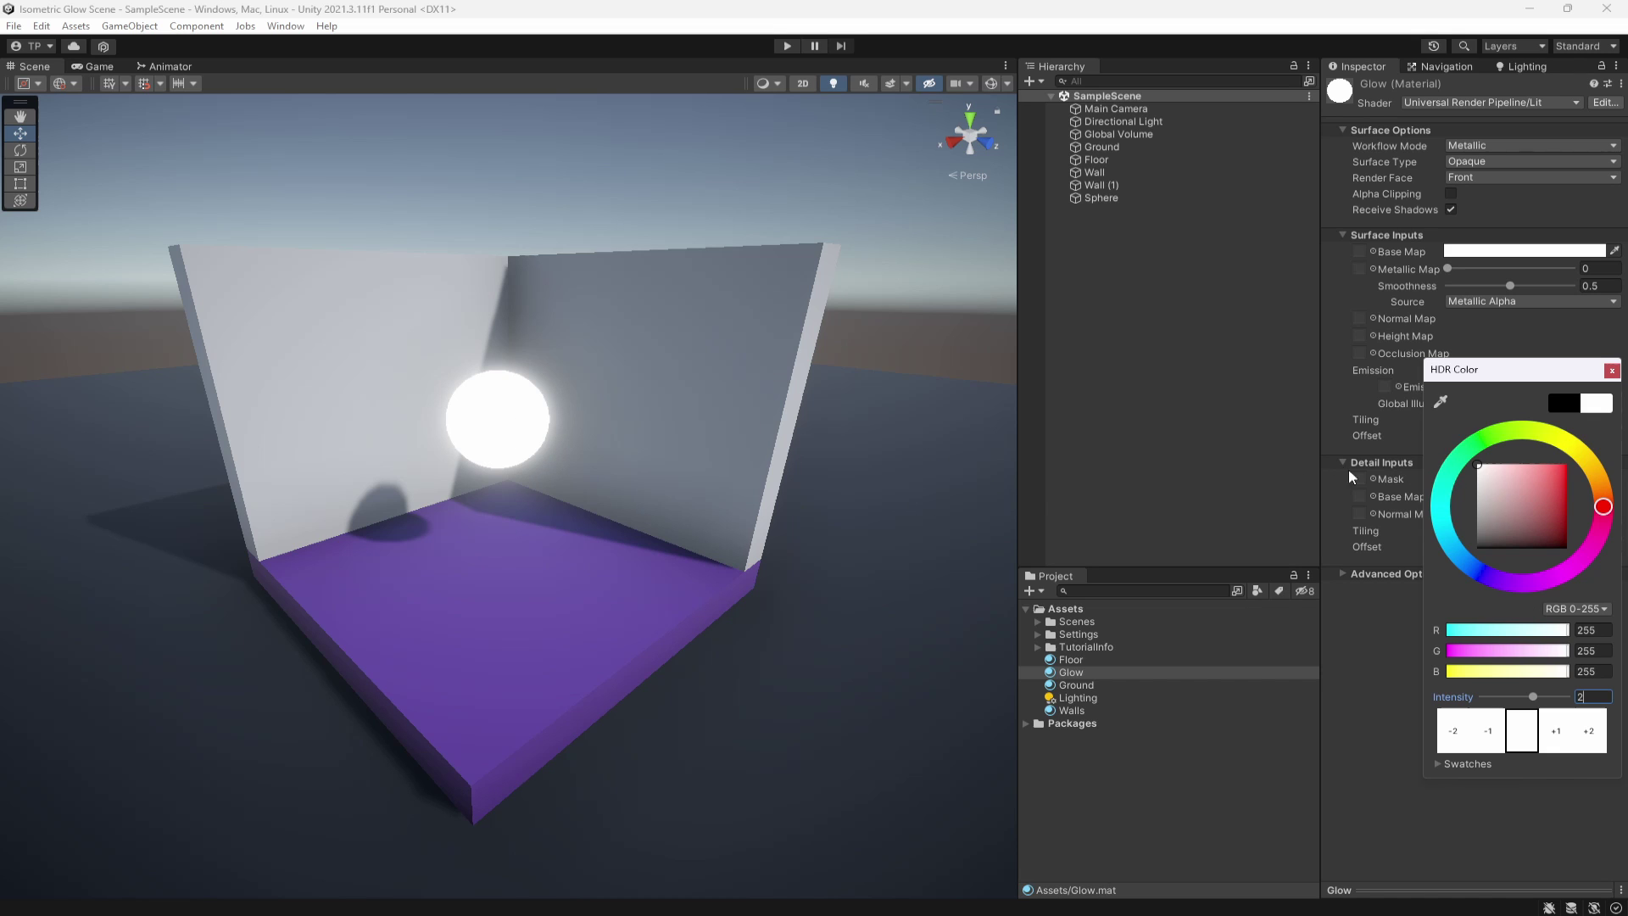
# - Change the Glow material's emission color to pure red (255, 0, 0) and view the sphere from a slightly different angle
pyautogui.click(1532, 479)
pyautogui.moveTo(1534, 477); pyautogui.dragTo(1594, 456)
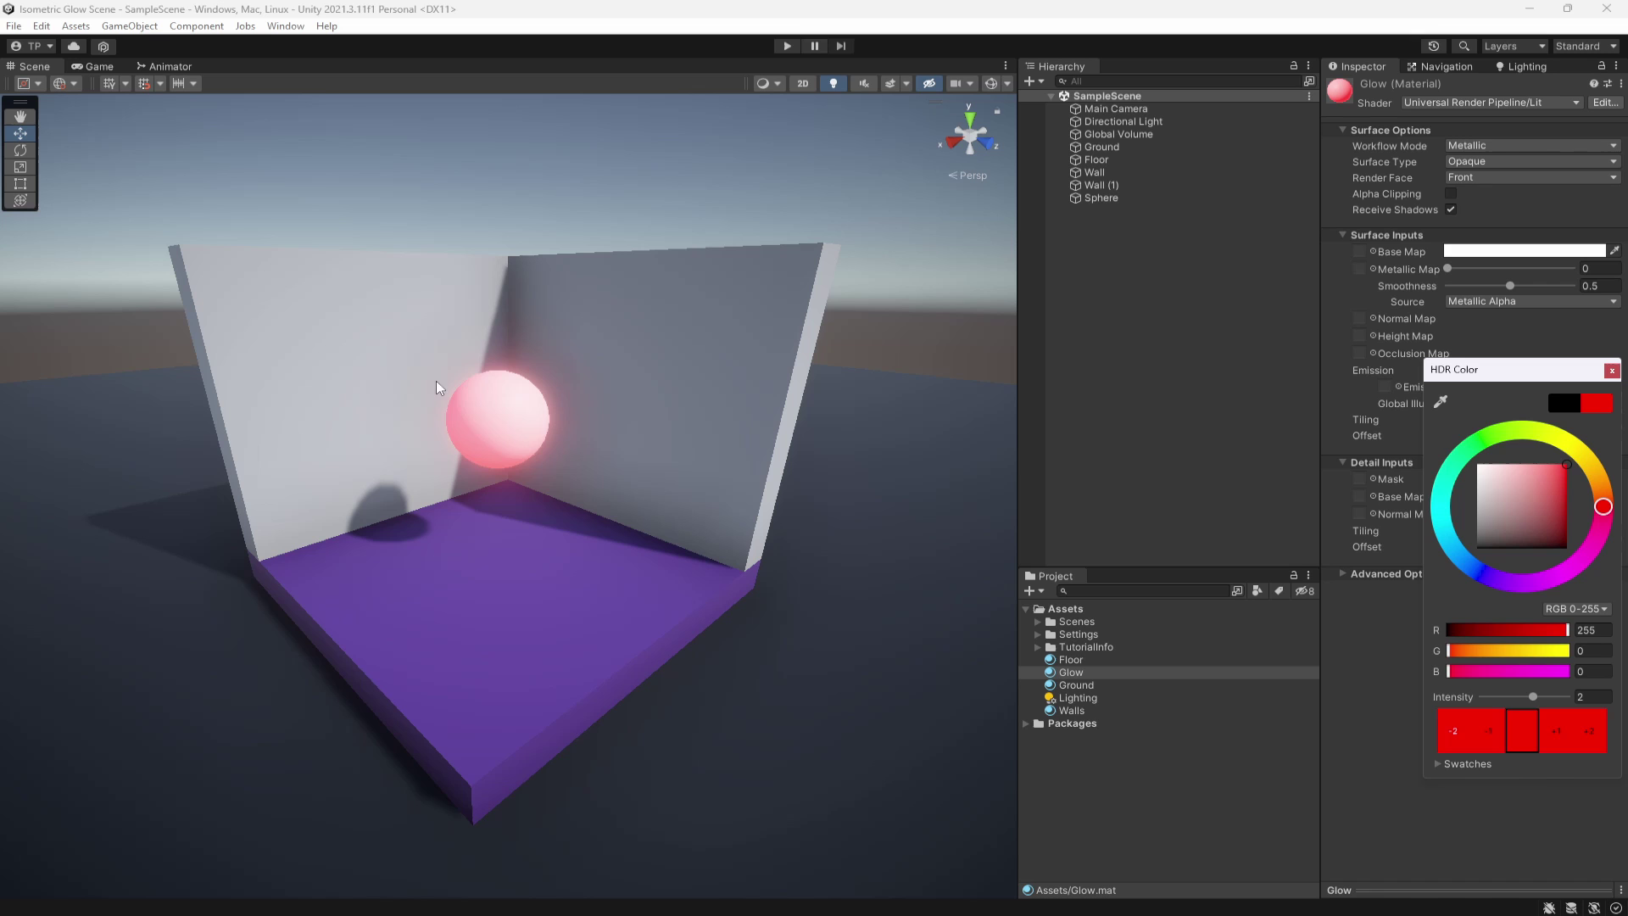
pyautogui.moveTo(481, 429)
pyautogui.keyDown('alt'); pyautogui.mouseDown()
pyautogui.moveTo(625, 393)
pyautogui.moveTo(552, 331)
pyautogui.moveTo(455, 434)
pyautogui.mouseUp(); pyautogui.keyUp('alt')
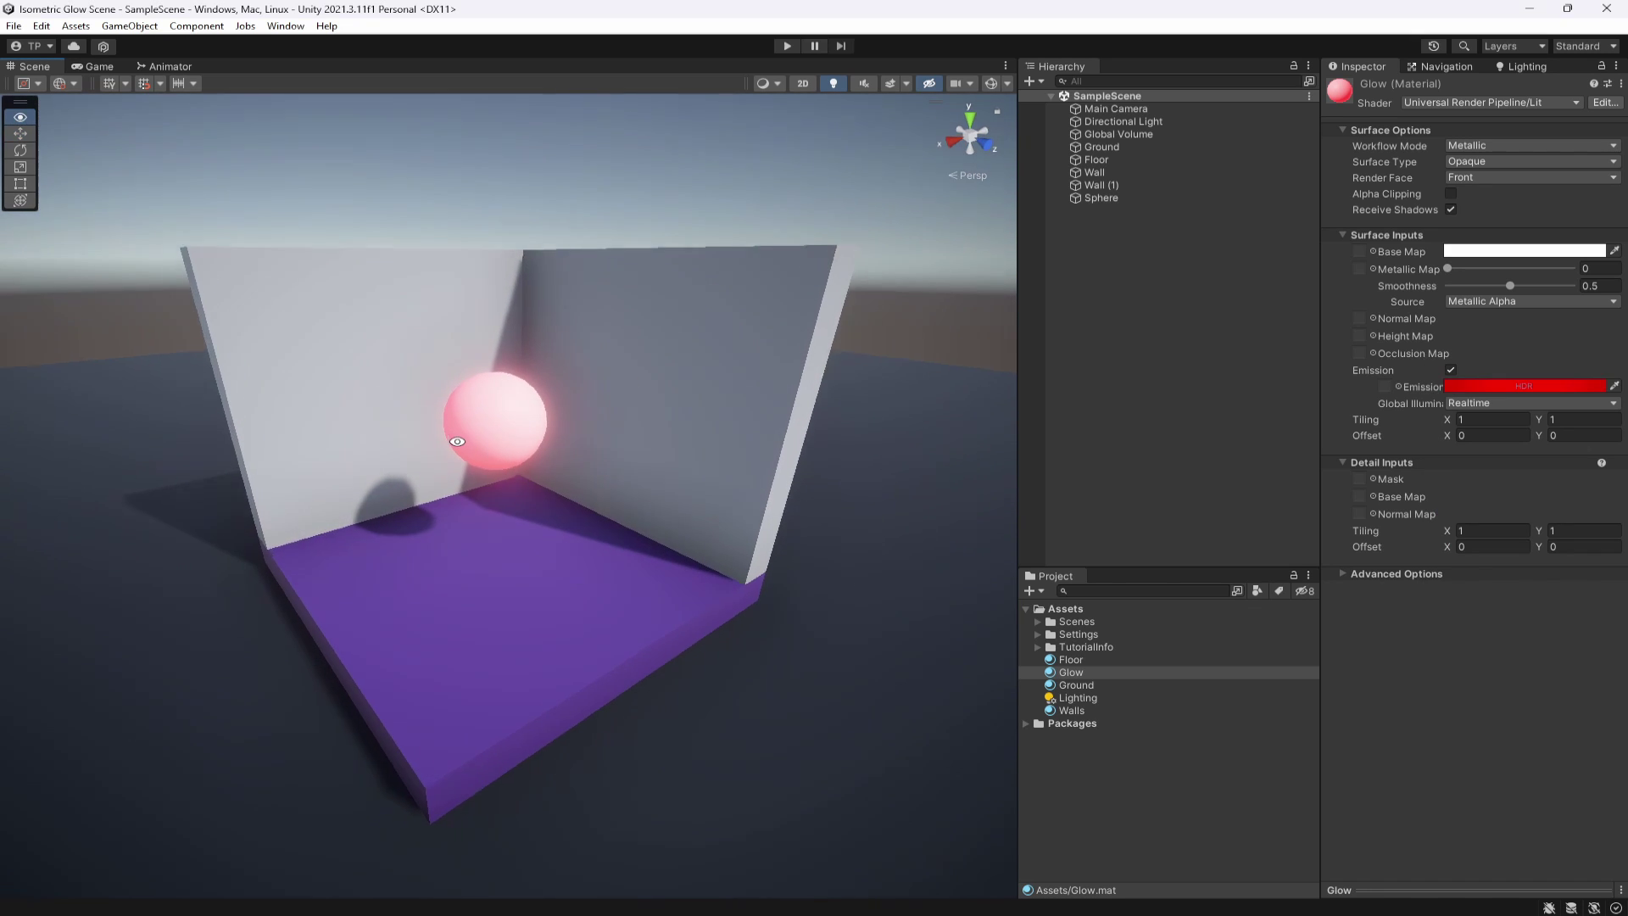
# - Change the Glow material's emission color to pure green (0, 255, 0)
pyautogui.click(1547, 388)
pyautogui.moveTo(1523, 653); pyautogui.dragTo(1588, 655)
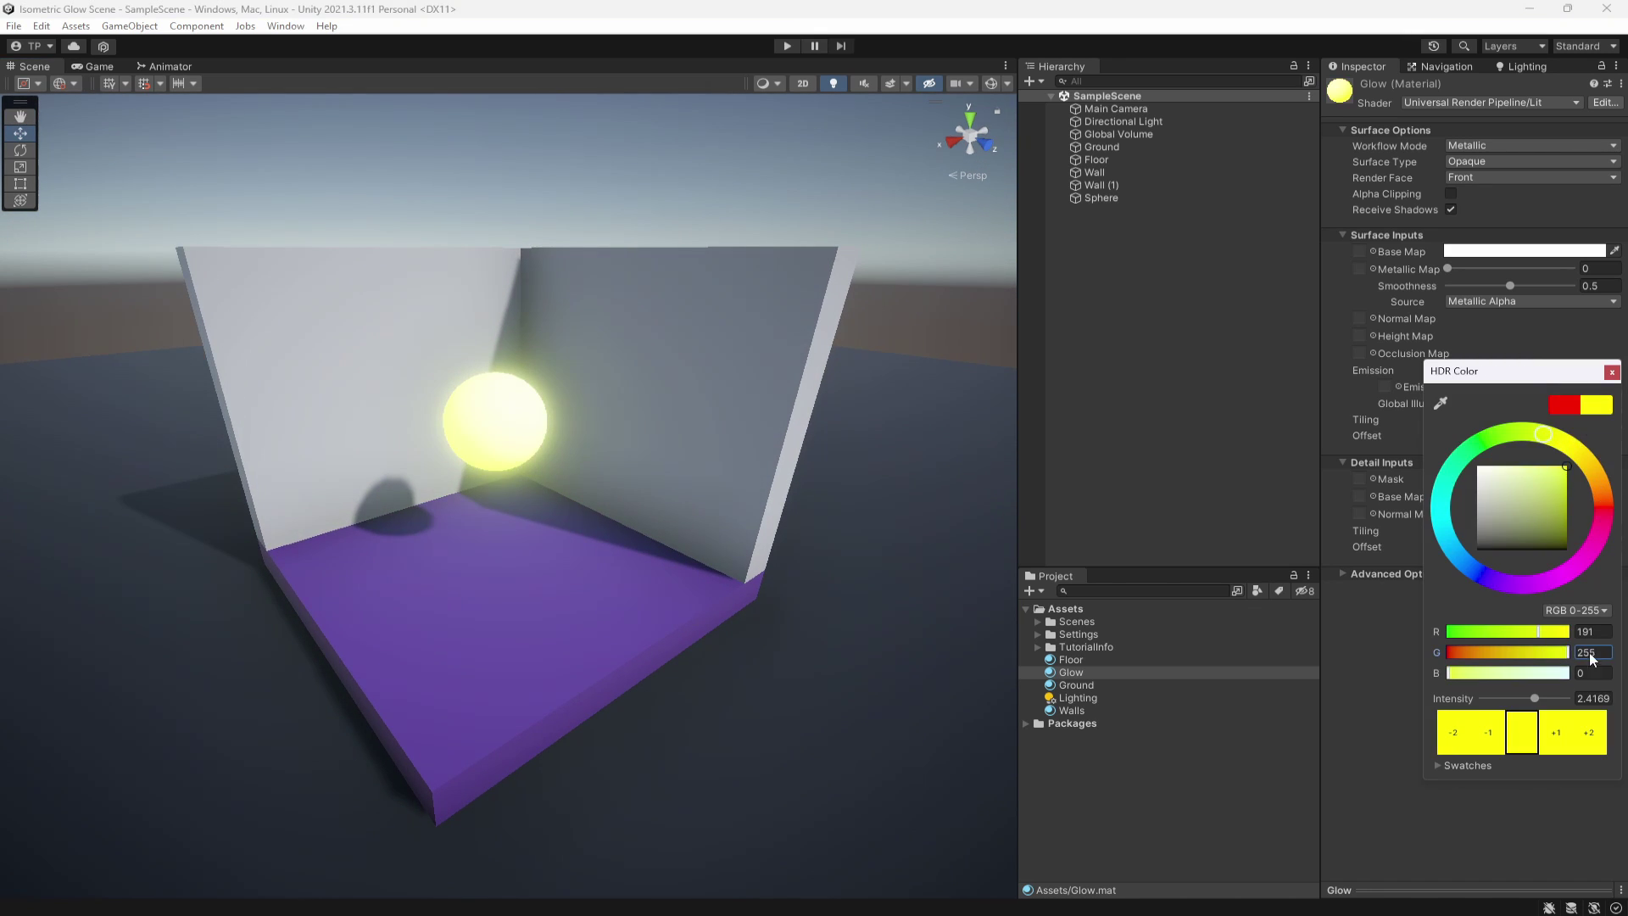
pyautogui.keyDown('alt'); pyautogui.moveTo(302, 449); pyautogui.dragTo(353, 432); pyautogui.keyUp('alt')
pyautogui.click(1475, 388)
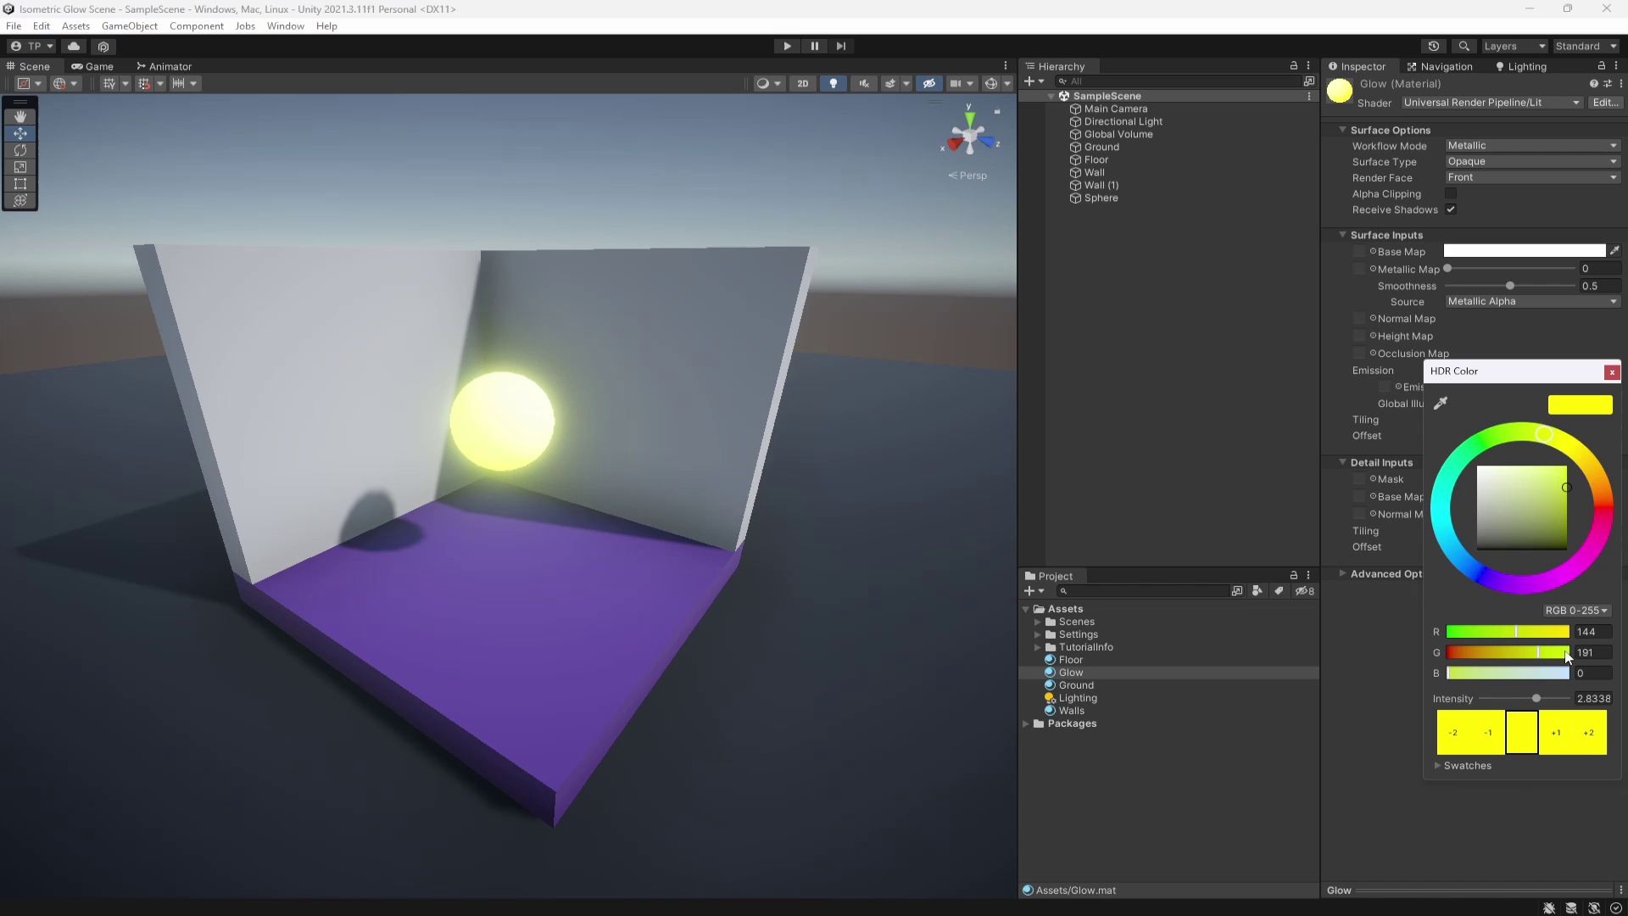
pyautogui.moveTo(1516, 632); pyautogui.dragTo(1448, 633)
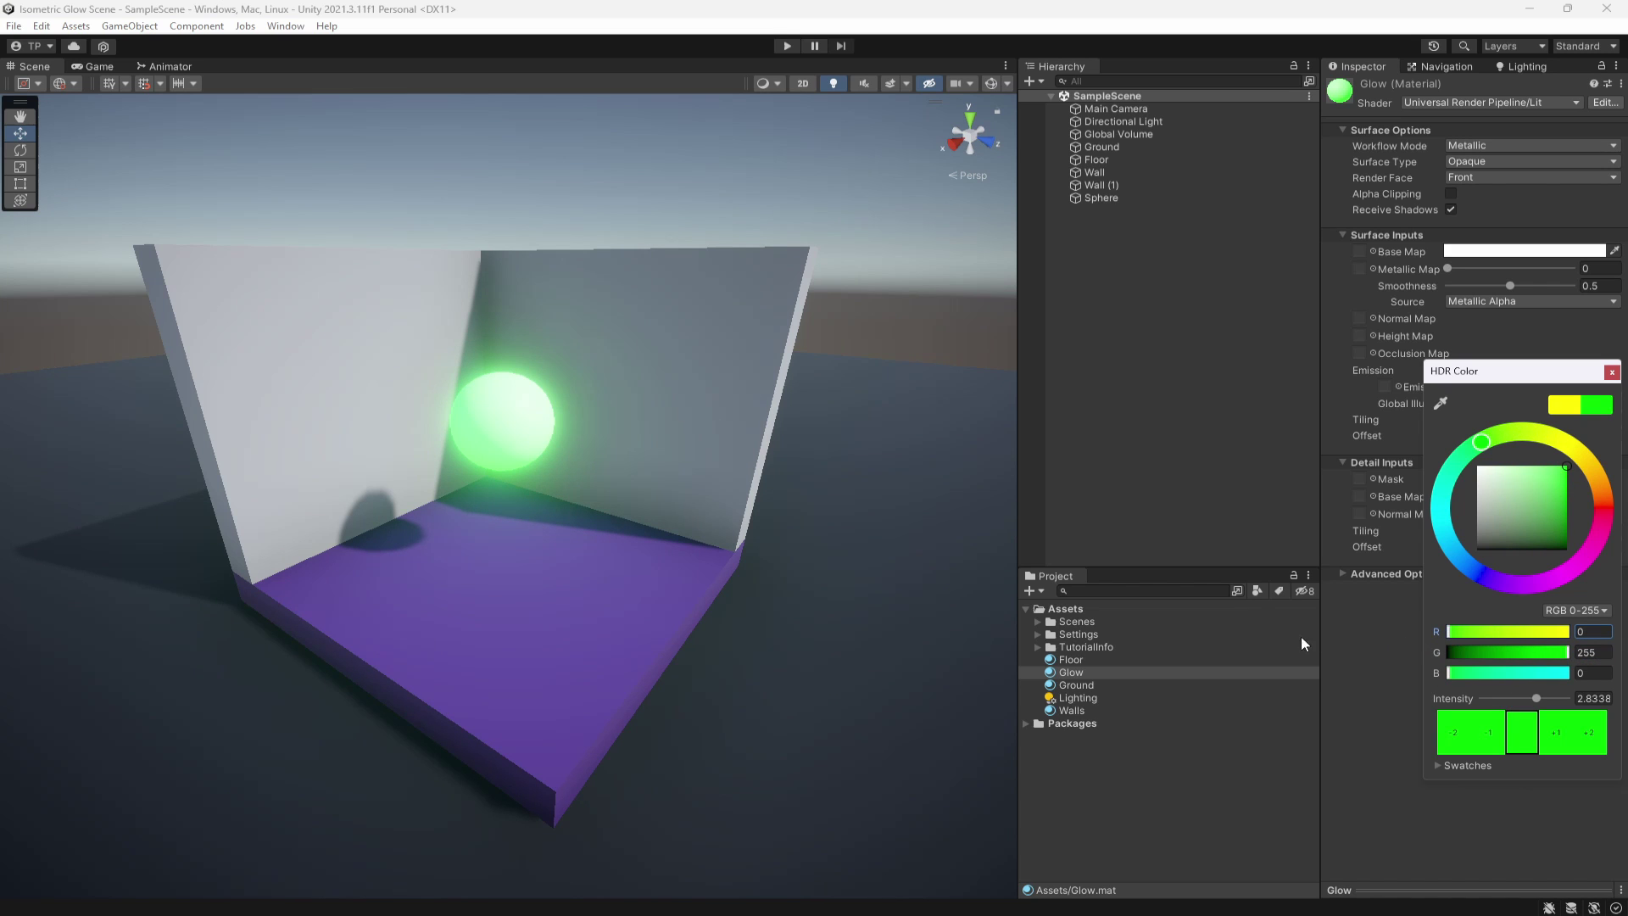
pyautogui.keyDown('alt'); pyautogui.moveTo(485, 415); pyautogui.dragTo(606, 475); pyautogui.keyUp('alt')
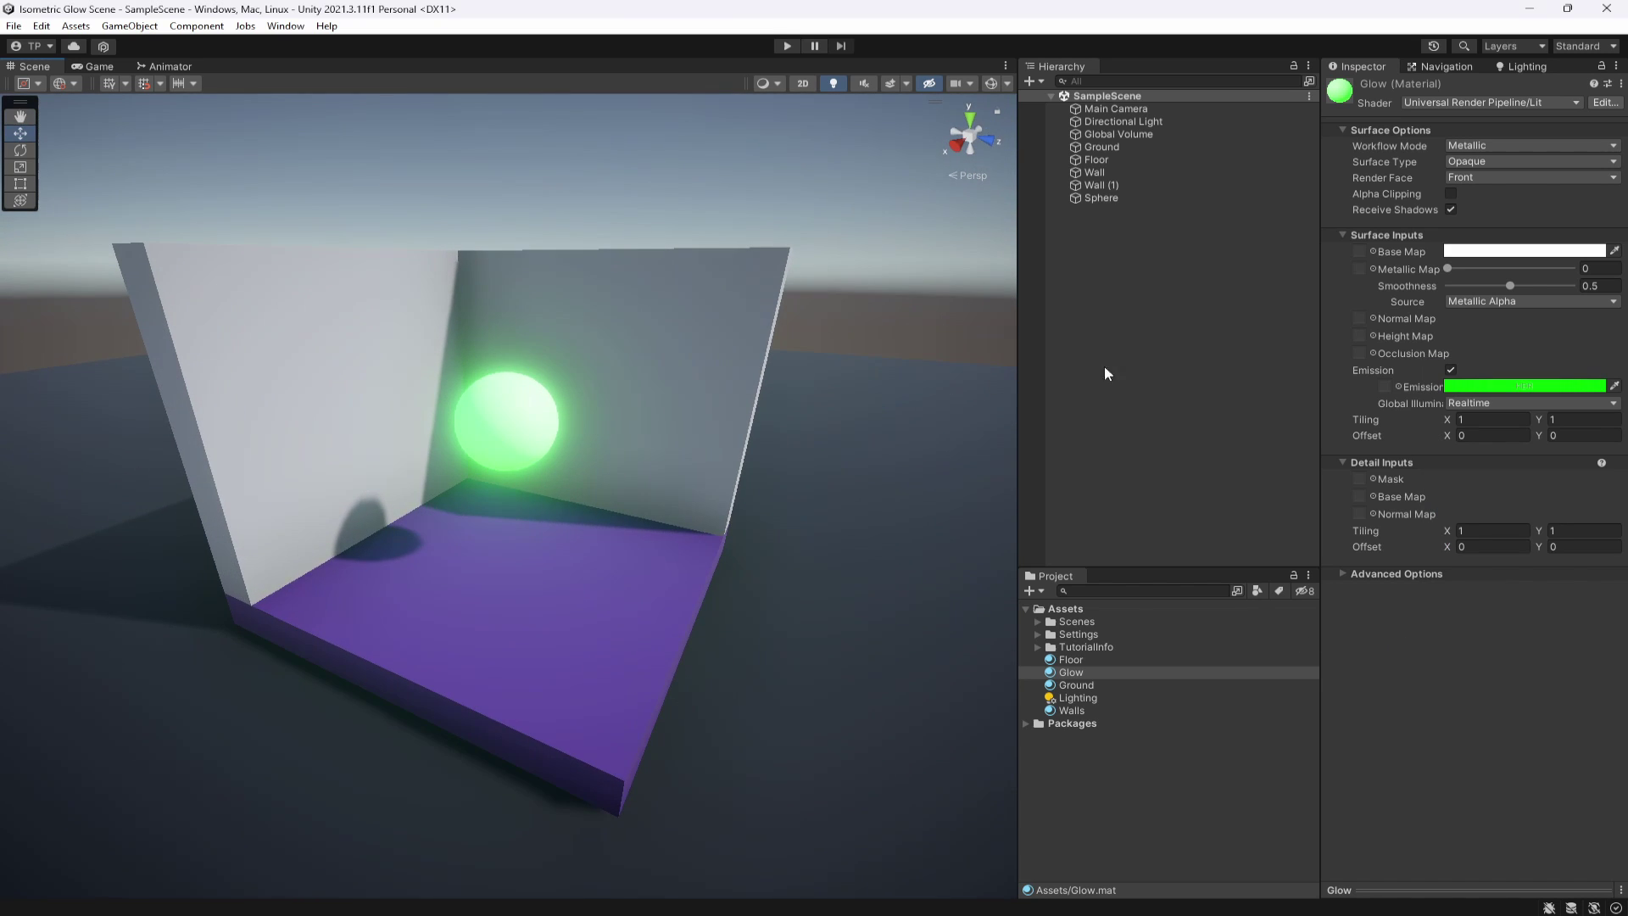
# - Try a cyan emission color on the Glow material and return it to green
pyautogui.click(1535, 388)
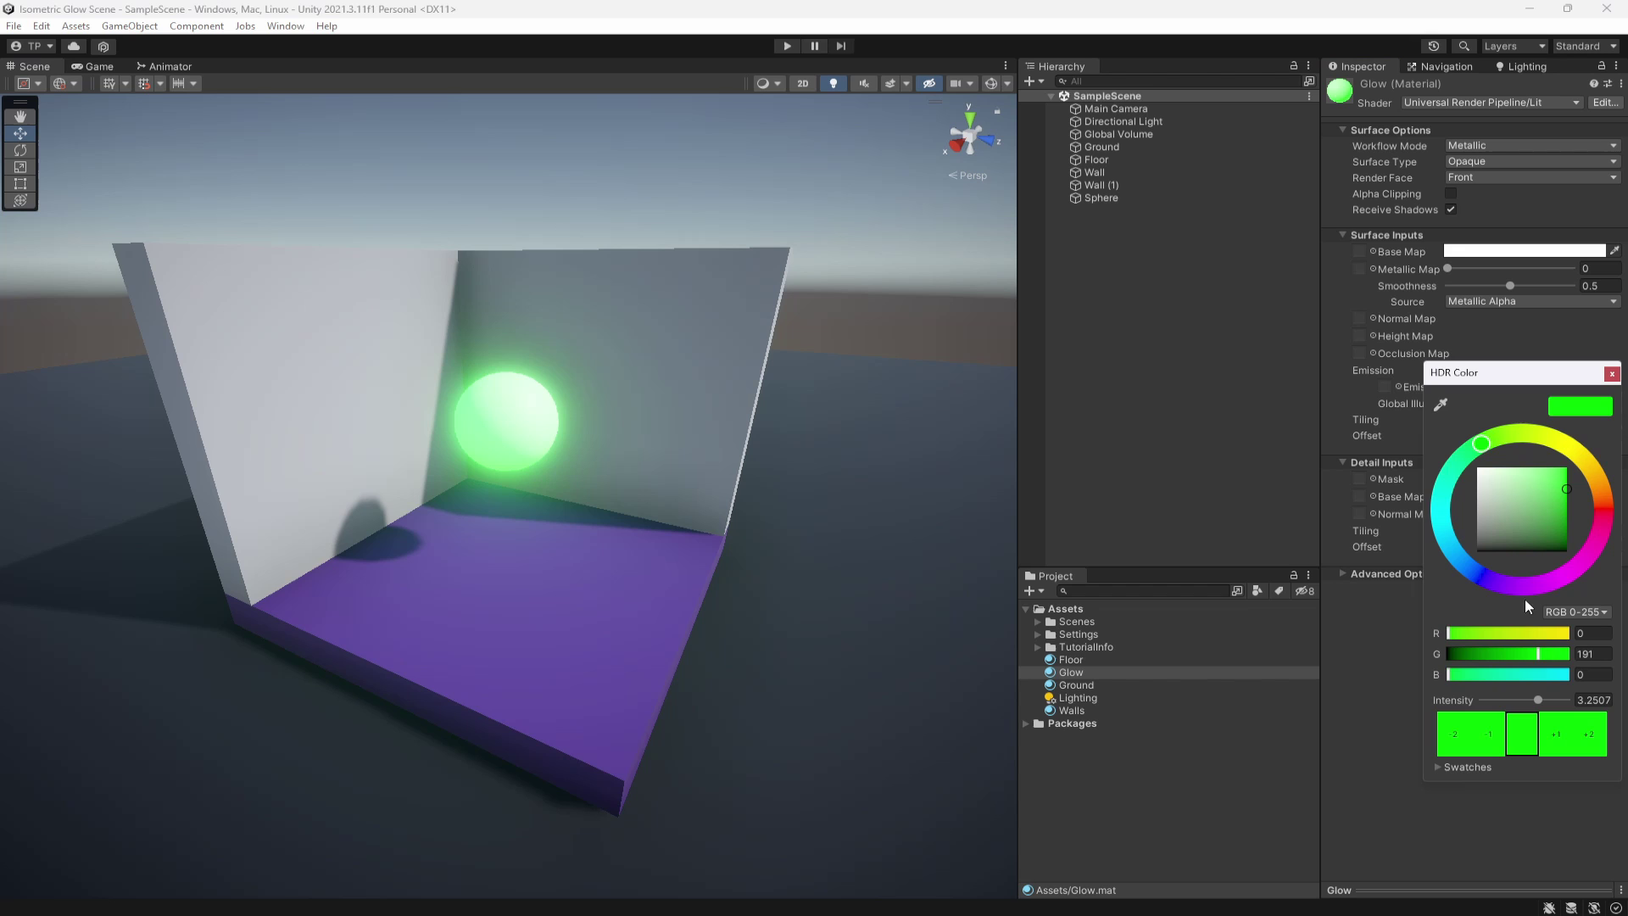
pyautogui.moveTo(1525, 599); pyautogui.dragTo(1427, 434)
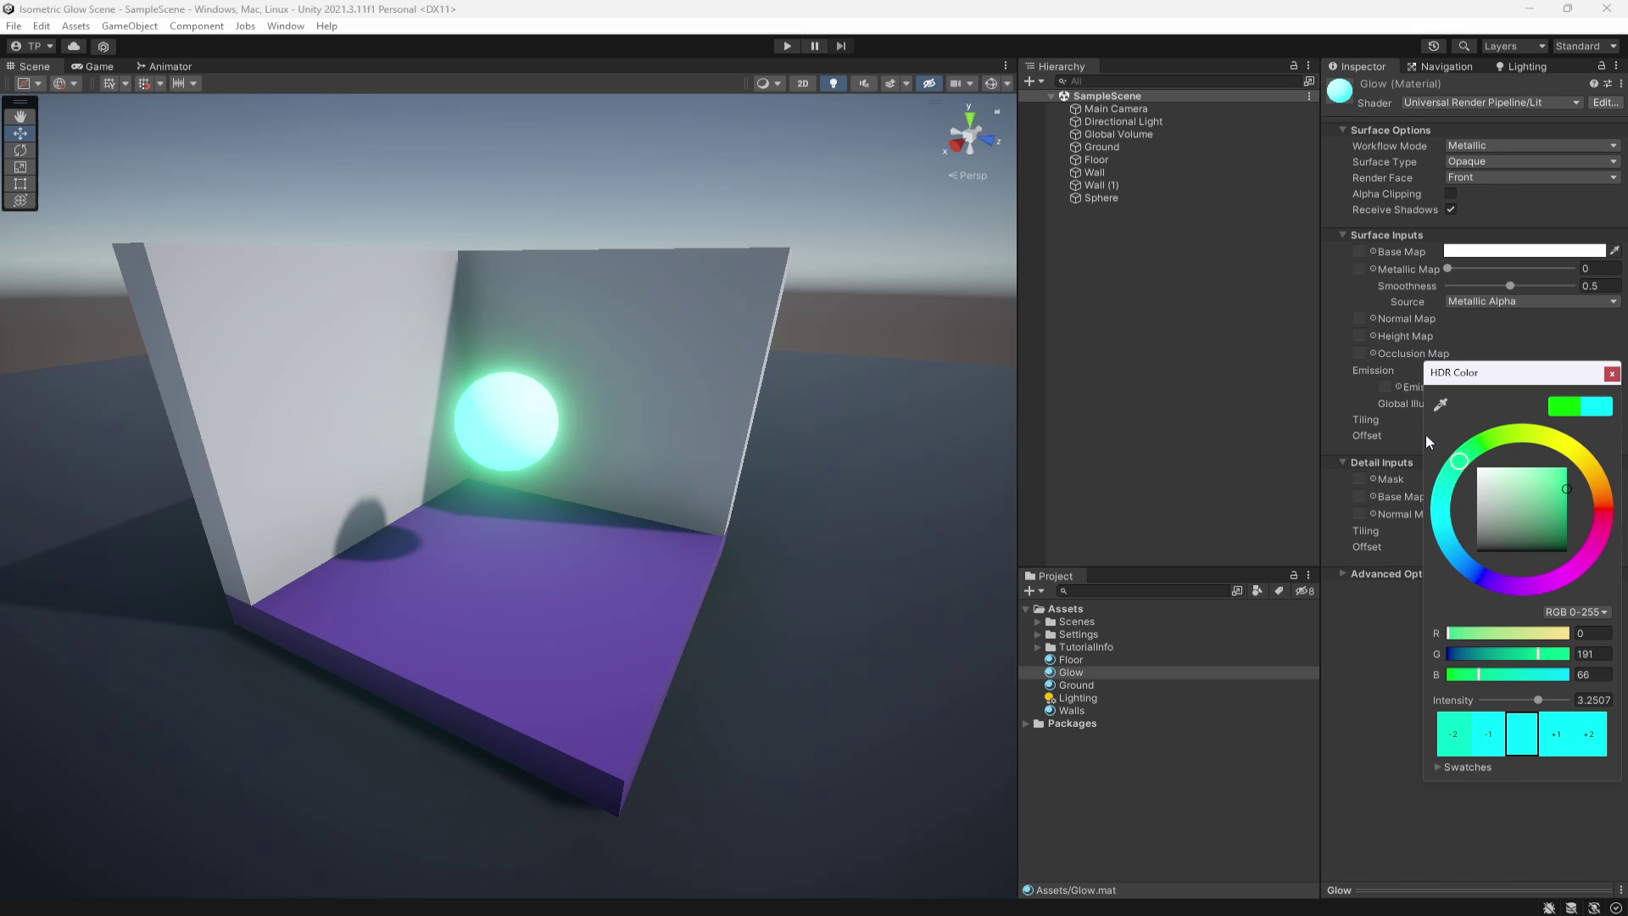
pyautogui.click(1612, 374)
pyautogui.click(1513, 372)
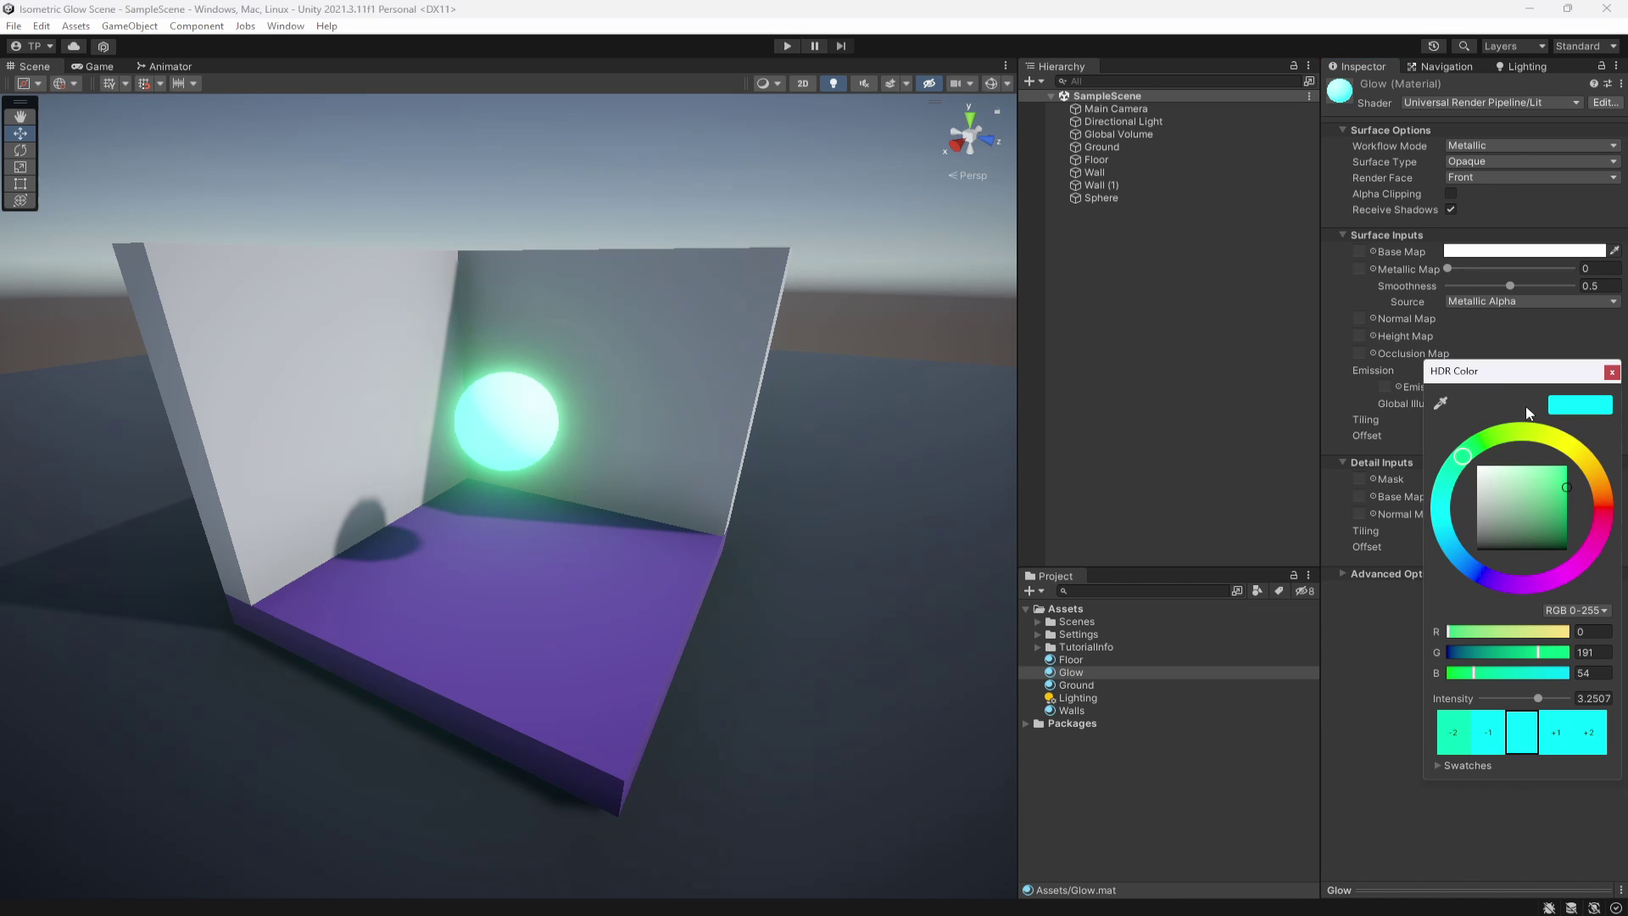
pyautogui.moveTo(1557, 673)
pyautogui.mouseDown()
pyautogui.moveTo(1593, 668)
pyautogui.moveTo(1282, 673)
pyautogui.moveTo(1579, 649)
pyautogui.mouseUp()
pyautogui.click(1611, 372)
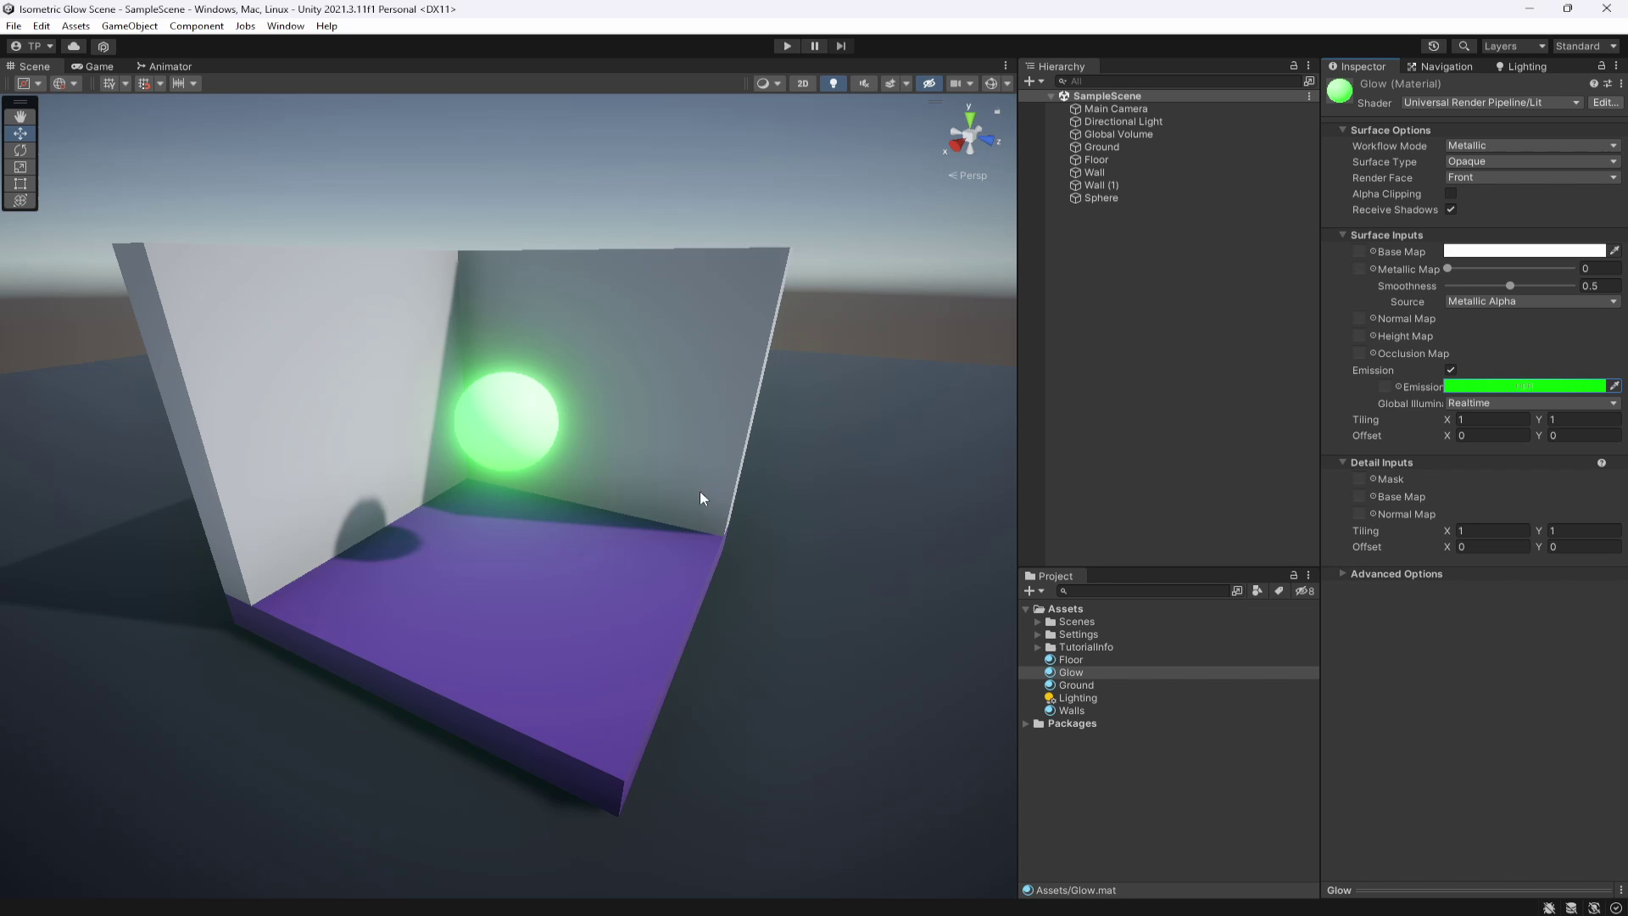
# - Examine the Base Map color of the Glow material in its color picker and close the picker
pyautogui.keyDown('alt'); pyautogui.moveTo(702, 497); pyautogui.dragTo(592, 476); pyautogui.keyUp('alt')
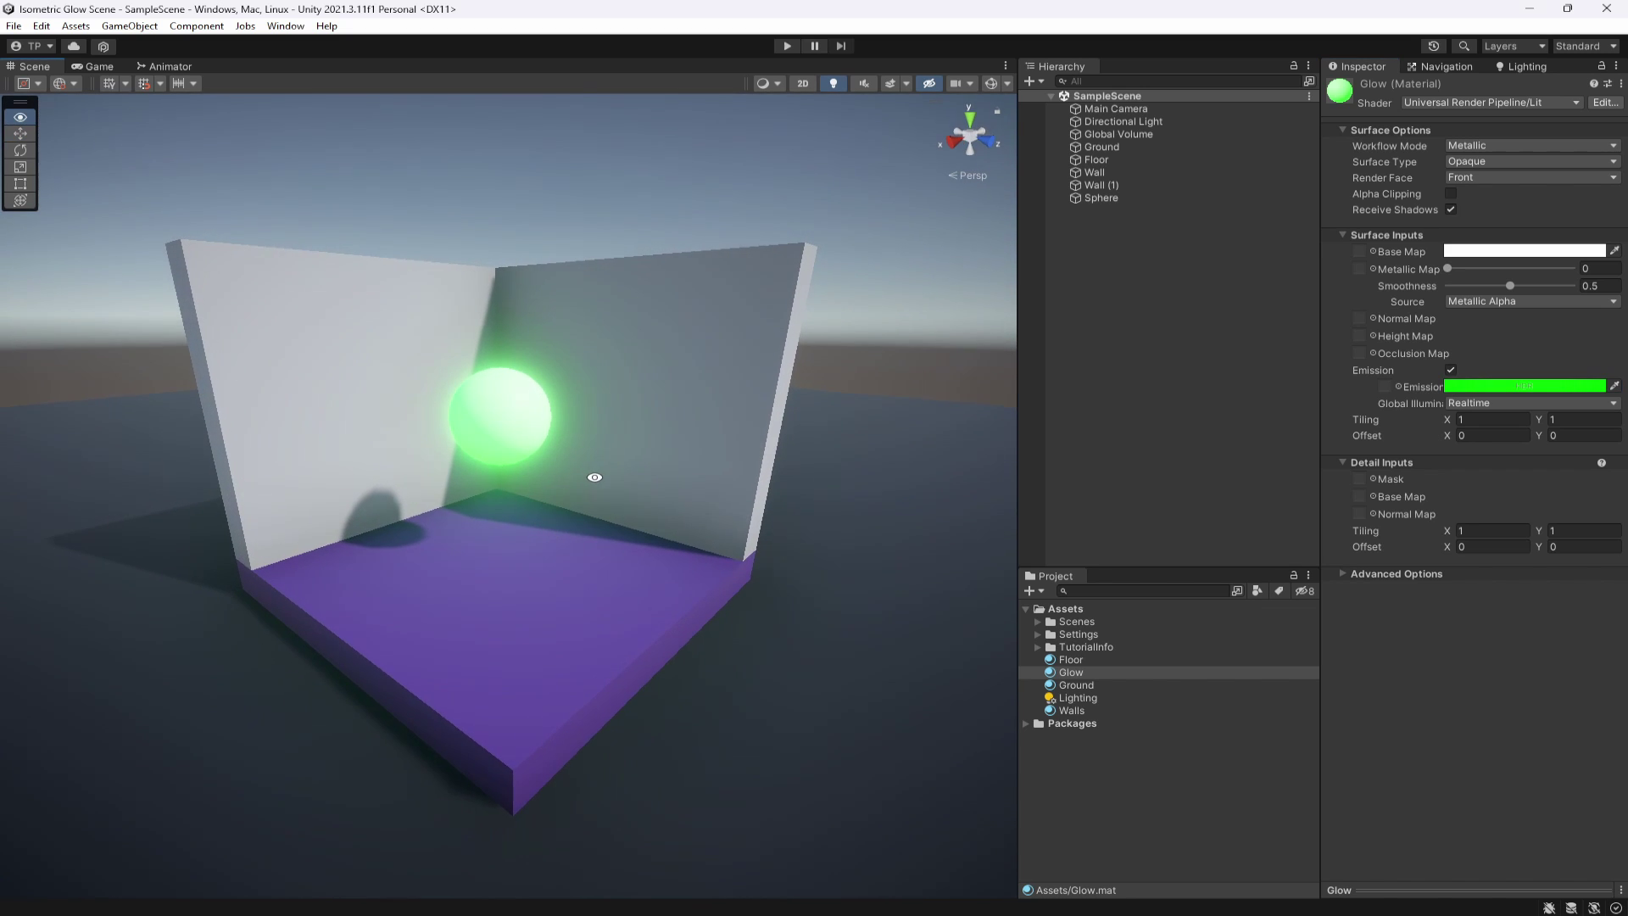
pyautogui.click(1525, 251)
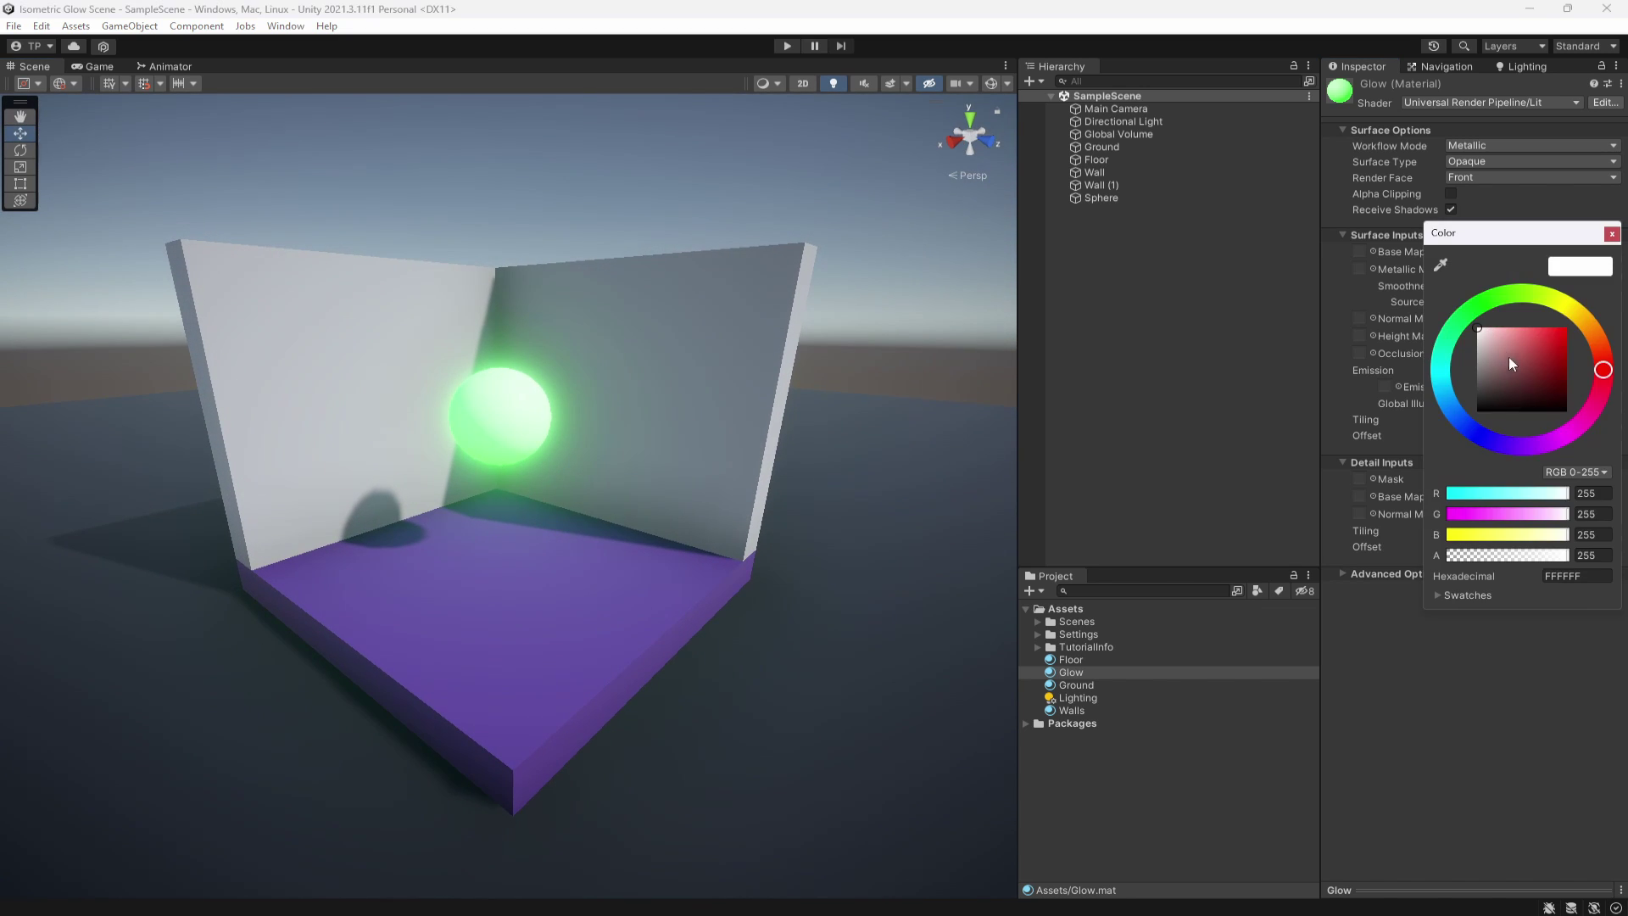
pyautogui.moveTo(1509, 356); pyautogui.dragTo(1567, 327)
pyautogui.moveTo(1627, 264); pyautogui.dragTo(989, 215)
pyautogui.moveTo(1475, 384); pyautogui.dragTo(1300, 262)
pyautogui.moveTo(1056, 262); pyautogui.dragTo(850, 487)
pyautogui.moveTo(863, 601)
pyautogui.mouseDown()
pyautogui.moveTo(1494, 588)
pyautogui.moveTo(1501, 382)
pyautogui.moveTo(1344, 516)
pyautogui.moveTo(1486, 339)
pyautogui.moveTo(1567, 327)
pyautogui.moveTo(1428, 395)
pyautogui.moveTo(1505, 327)
pyautogui.mouseUp()
pyautogui.moveTo(1480, 328); pyautogui.dragTo(1567, 327)
pyautogui.moveTo(1626, 281); pyautogui.dragTo(1070, 128)
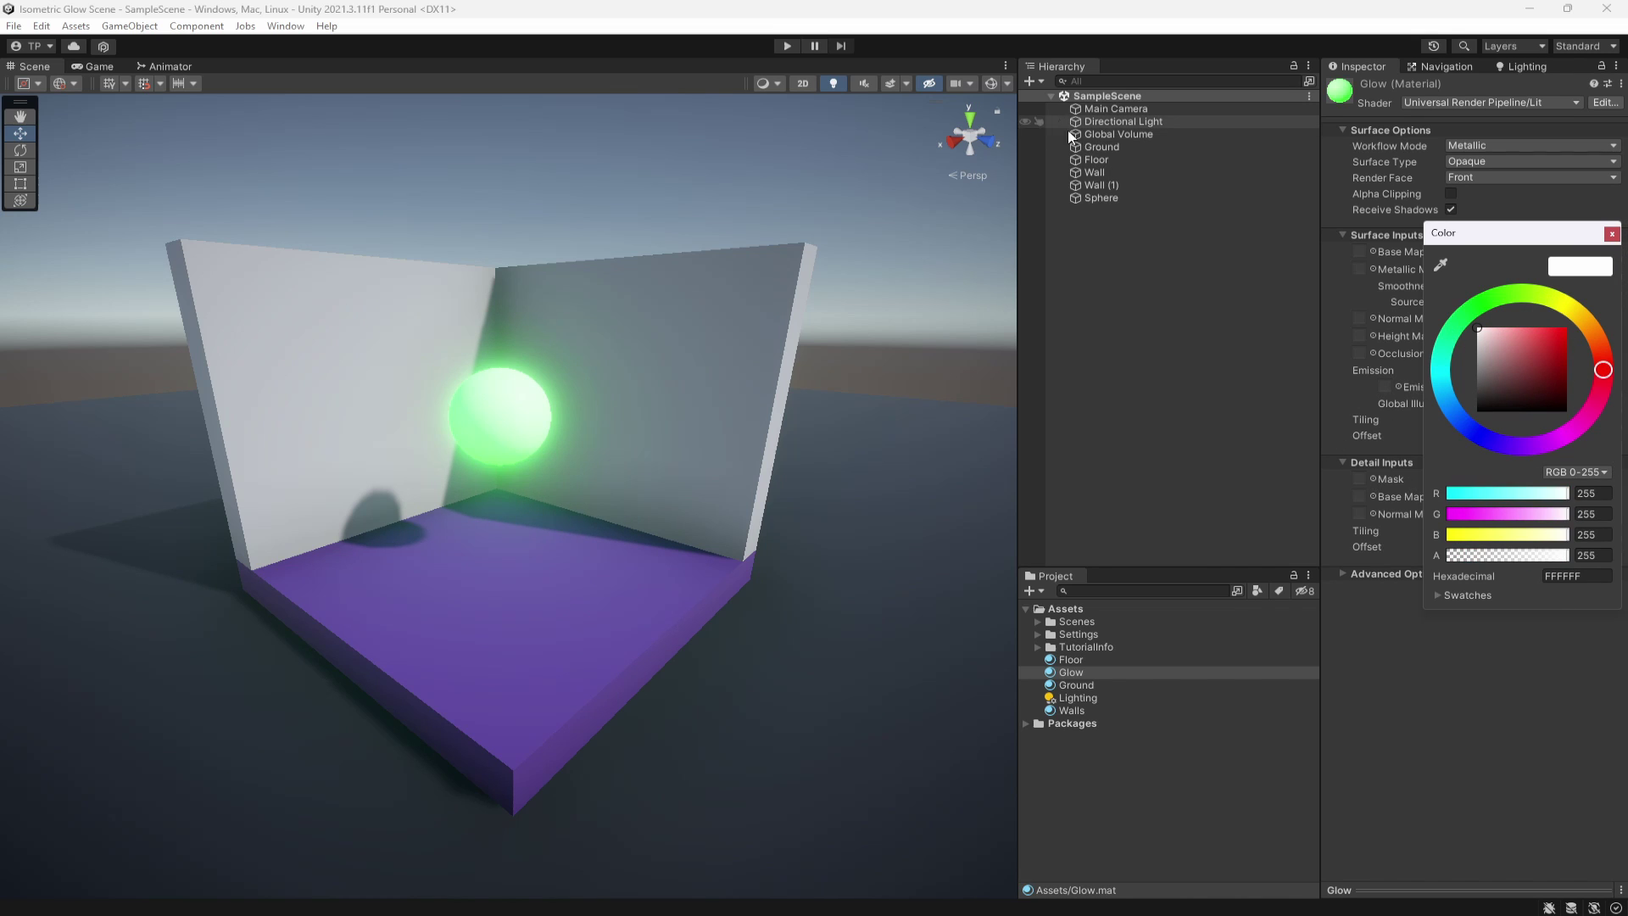
pyautogui.click(1612, 233)
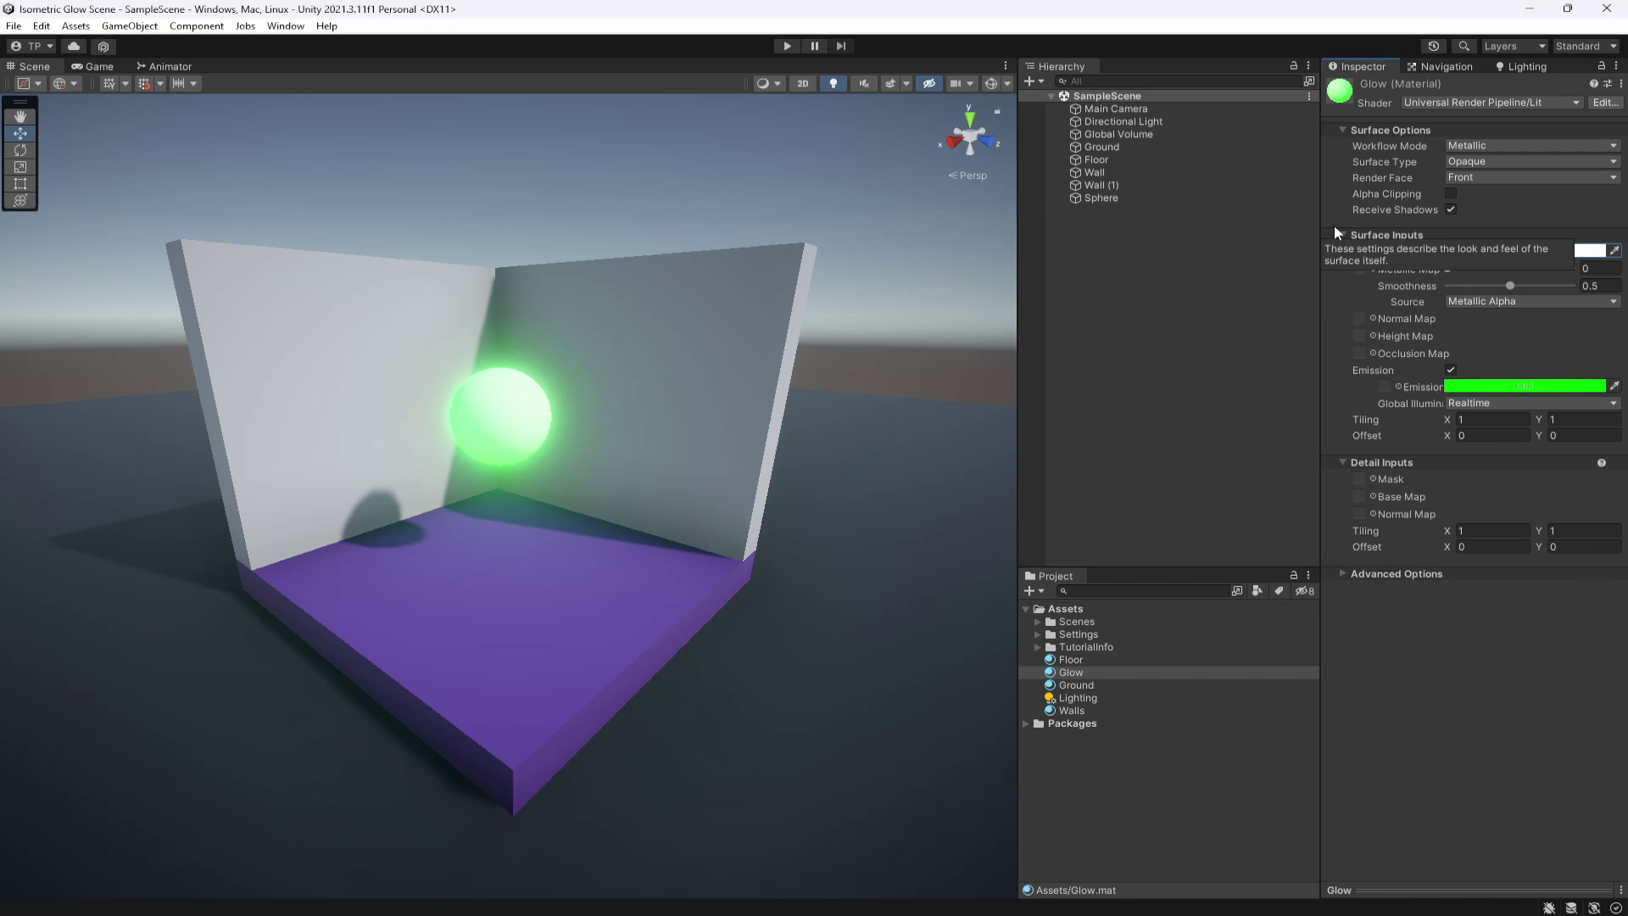
# - Move the sphere along its Z axis to about -0.197 and check its glow in the Scene and Game views
pyautogui.click(882, 339)
pyautogui.keyDown('alt'); pyautogui.moveTo(497, 482); pyautogui.dragTo(499, 428); pyautogui.keyUp('alt')
pyautogui.click(502, 441)
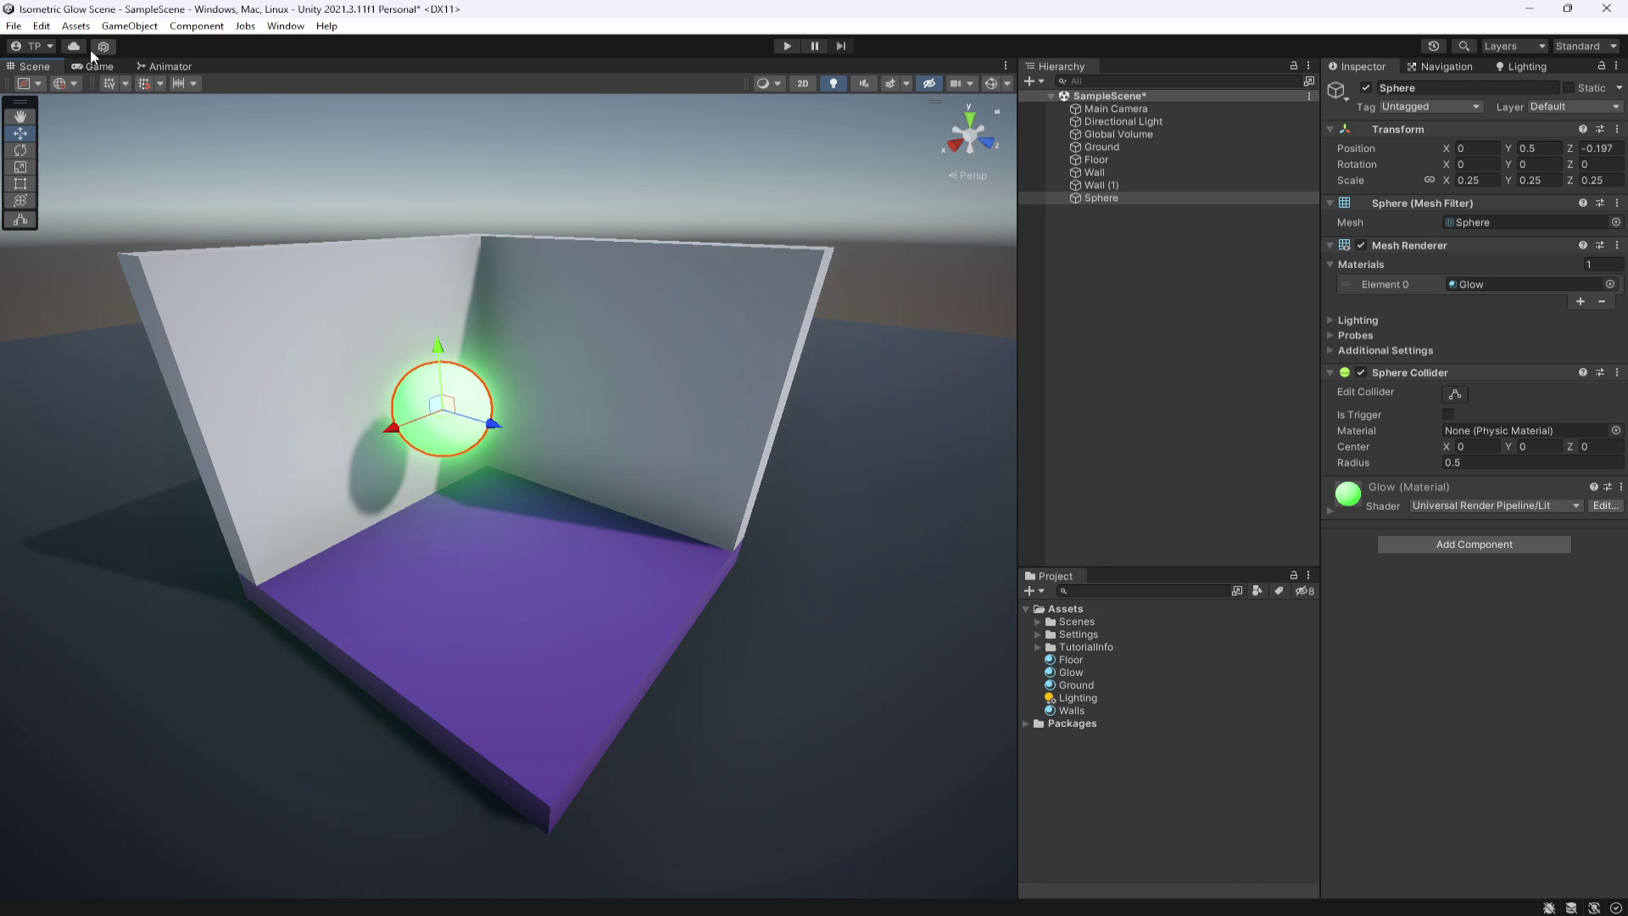
pyautogui.click(95, 66)
pyautogui.click(43, 69)
pyautogui.moveTo(444, 431)
pyautogui.keyDown('alt'); pyautogui.mouseDown()
pyautogui.moveTo(557, 353)
pyautogui.moveTo(428, 418)
pyautogui.mouseUp(); pyautogui.keyUp('alt')
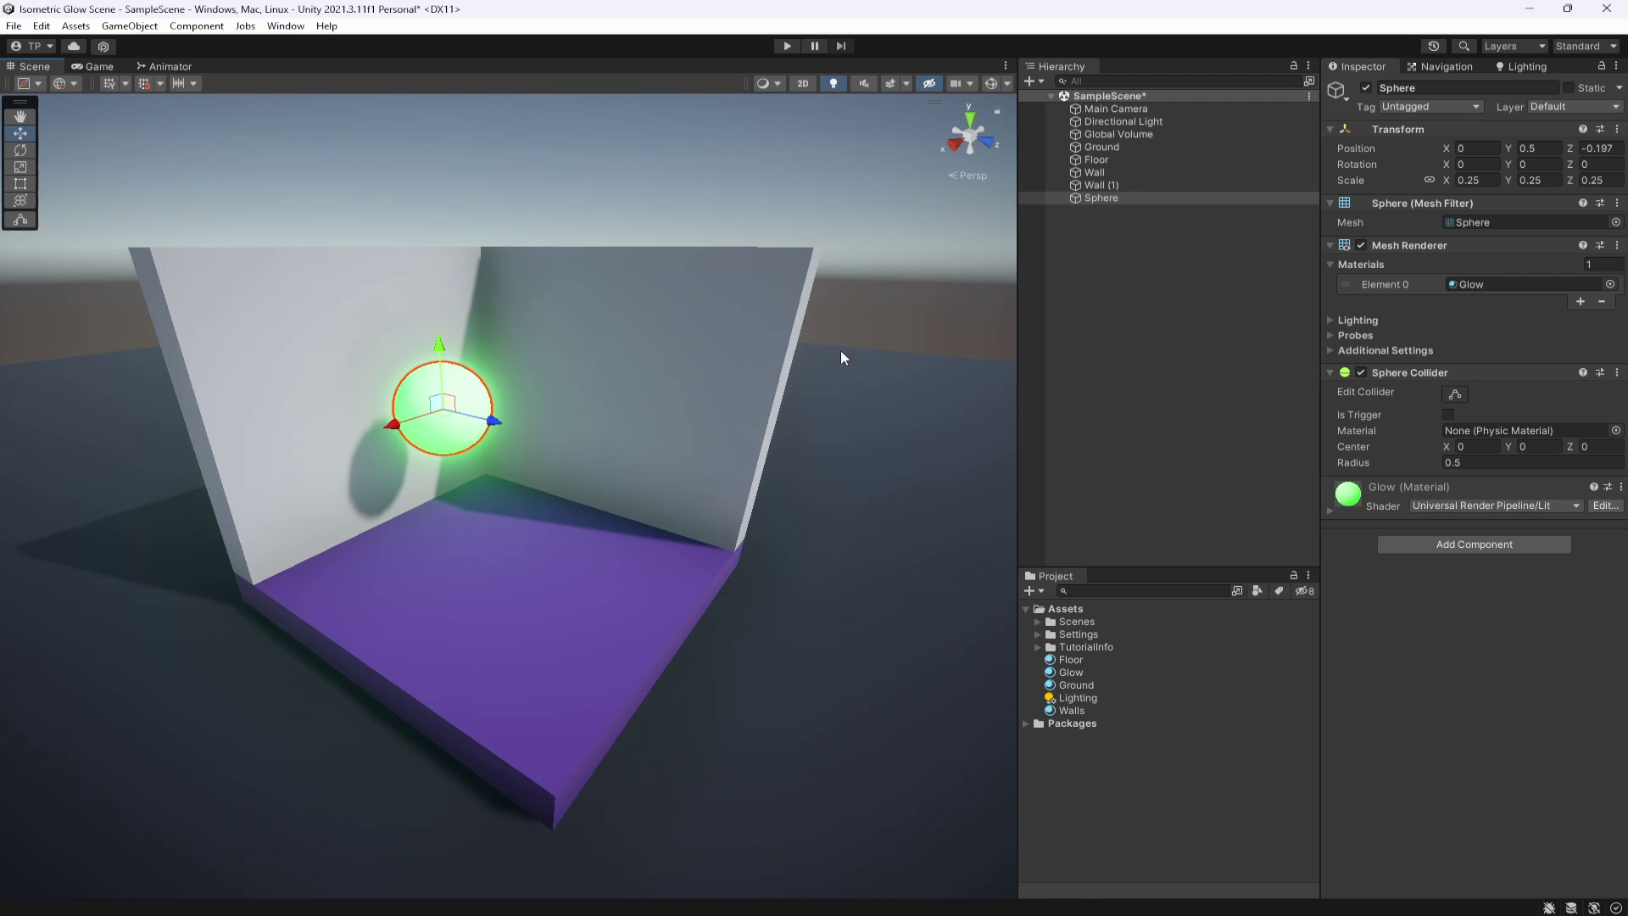
# - Set the sphere's Z position to 0, save the scene, and deselect the sphere
pyautogui.click(1599, 148)
pyautogui.write('0')
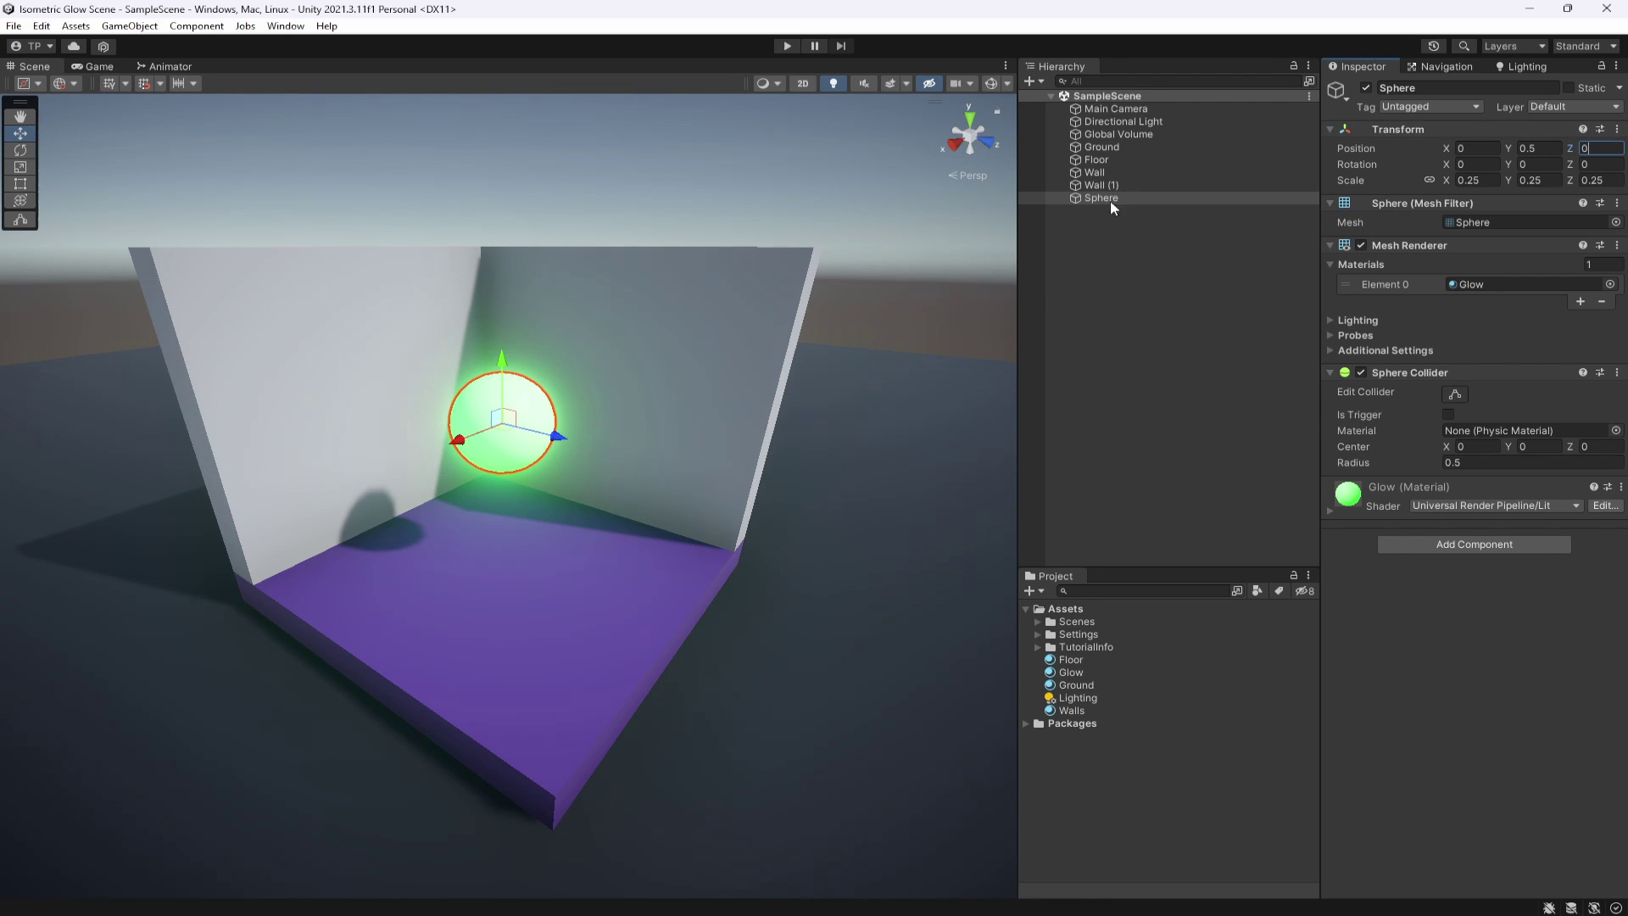
pyautogui.click(916, 395)
pyautogui.click(916, 335)
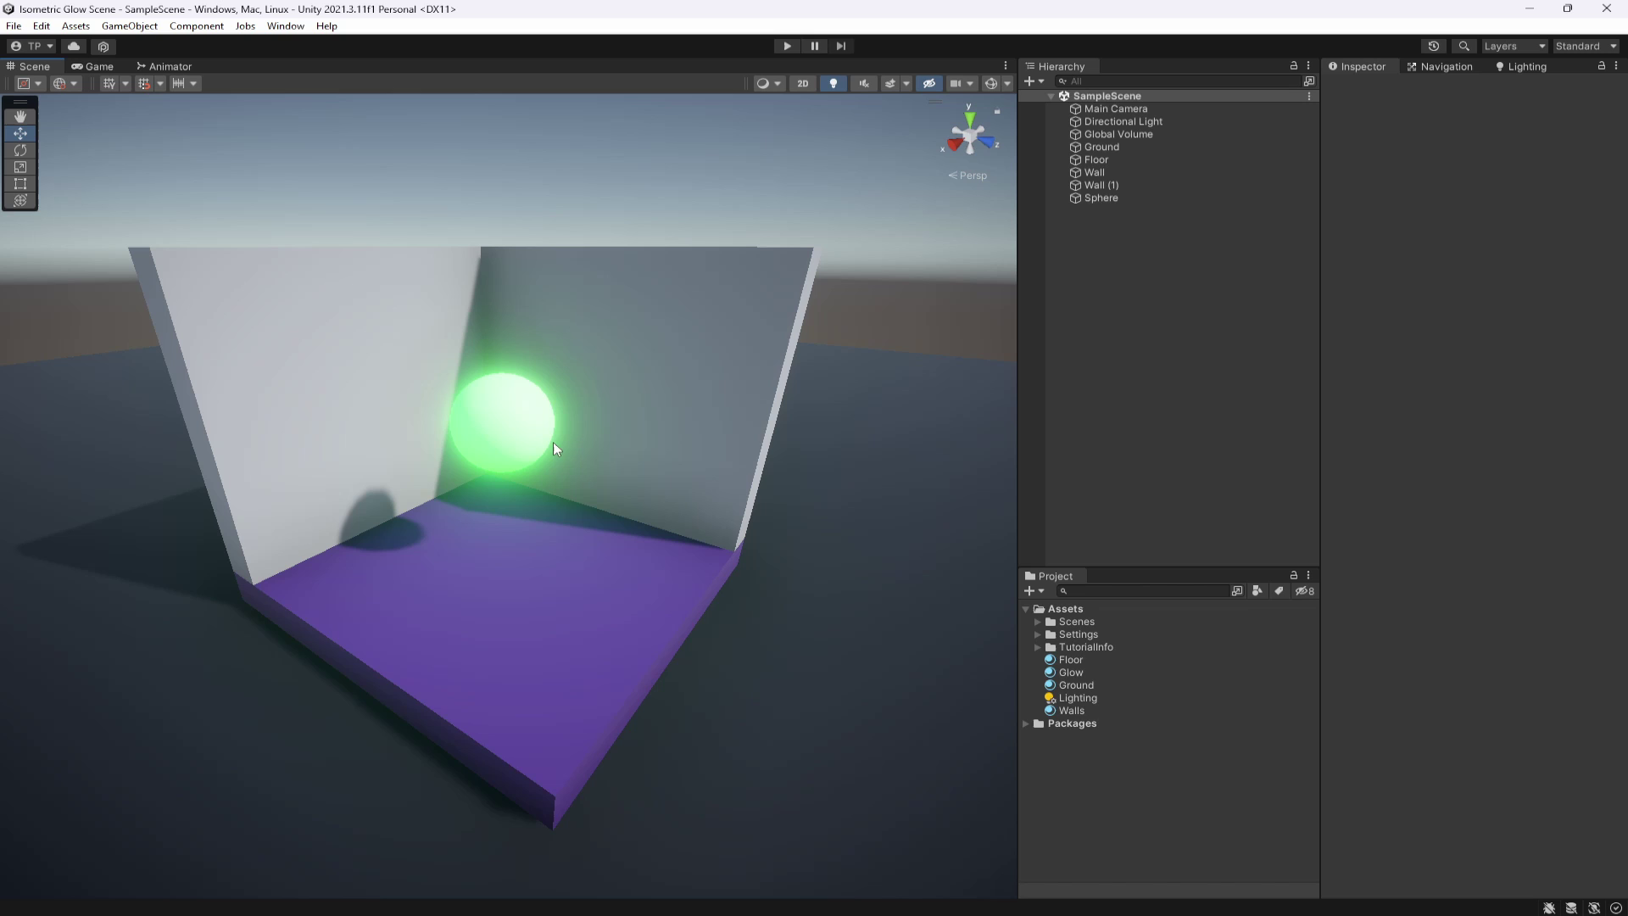
# - Add a Point Light as a child of the Sphere, keep its default name, and save the scene
pyautogui.click(543, 420)
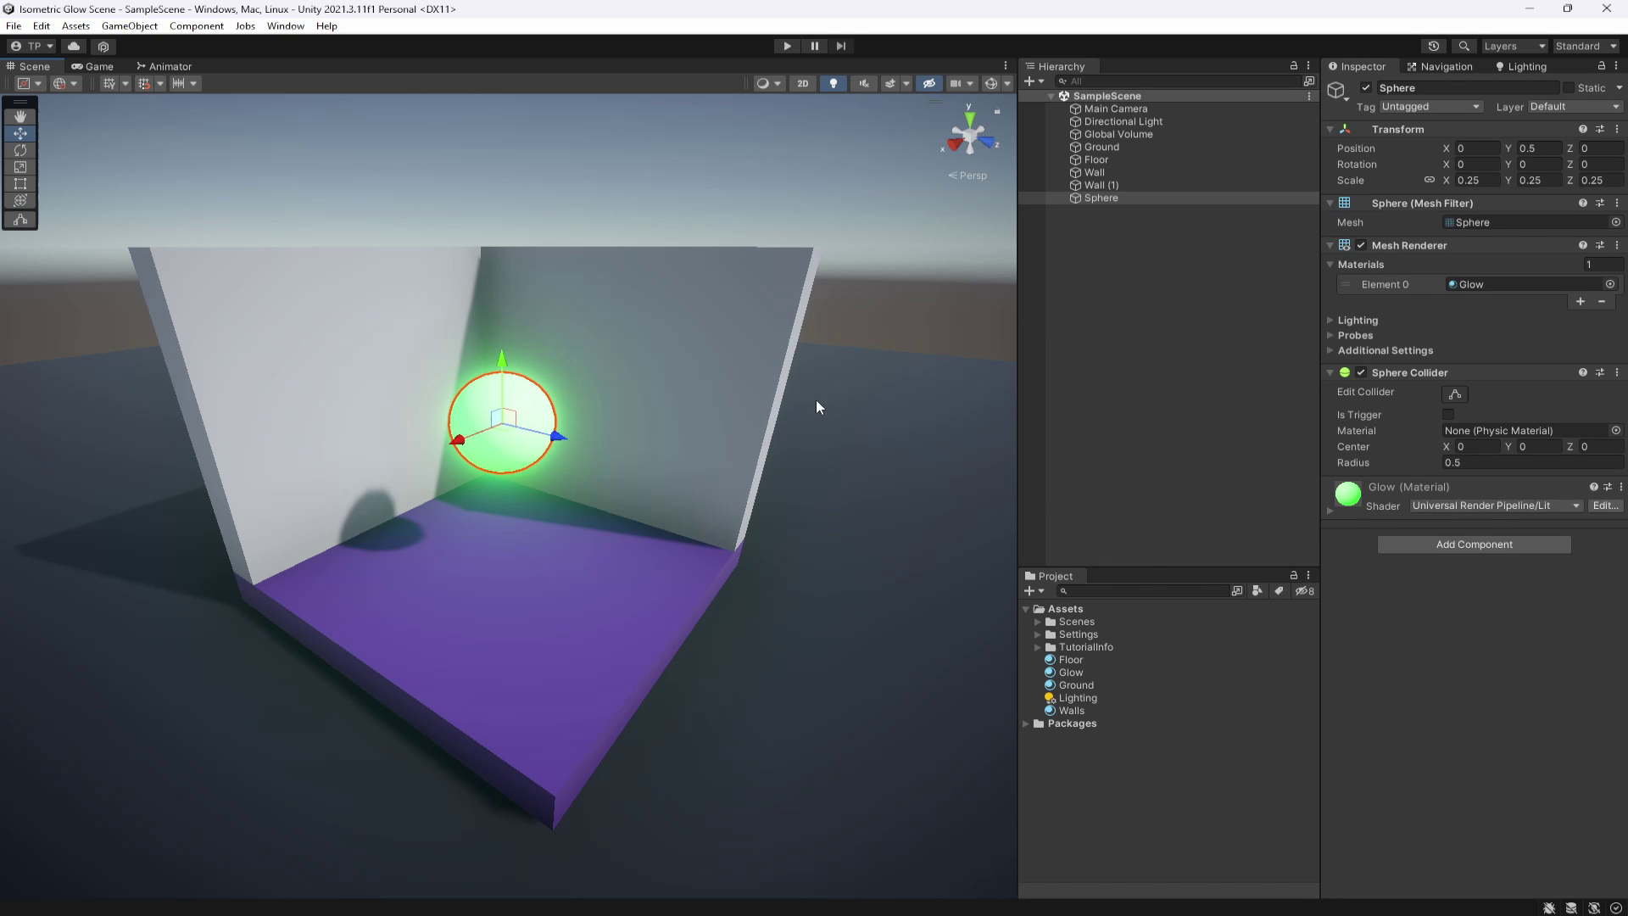
pyautogui.rightClick(1090, 187)
pyautogui.click(1126, 202)
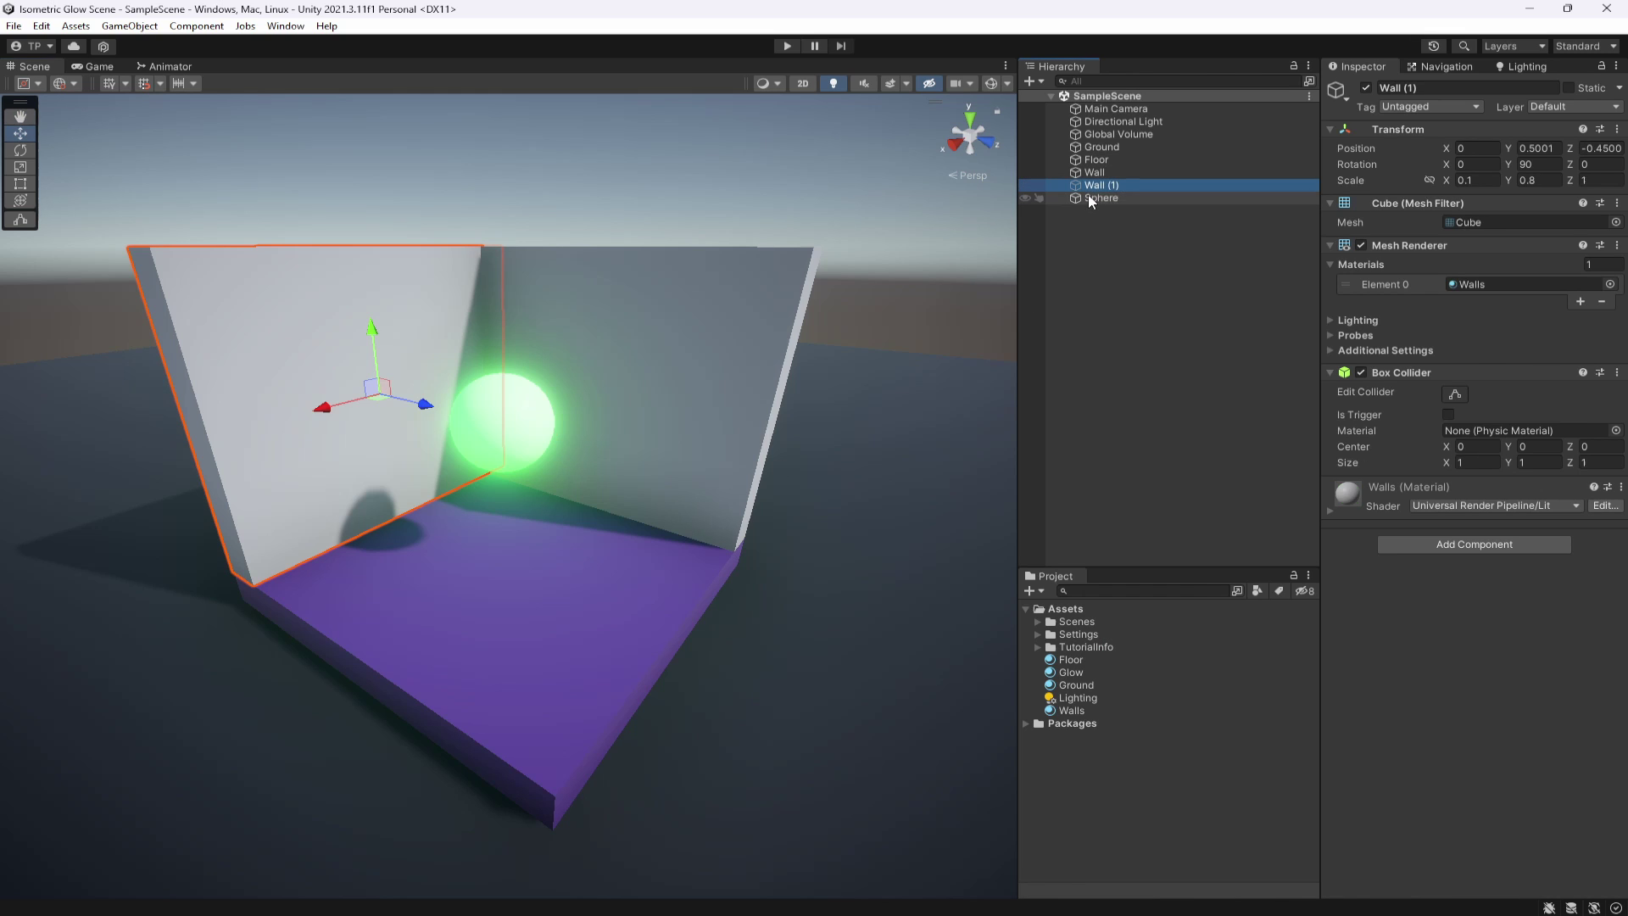
pyautogui.click(1103, 198)
pyautogui.rightClick(1108, 200)
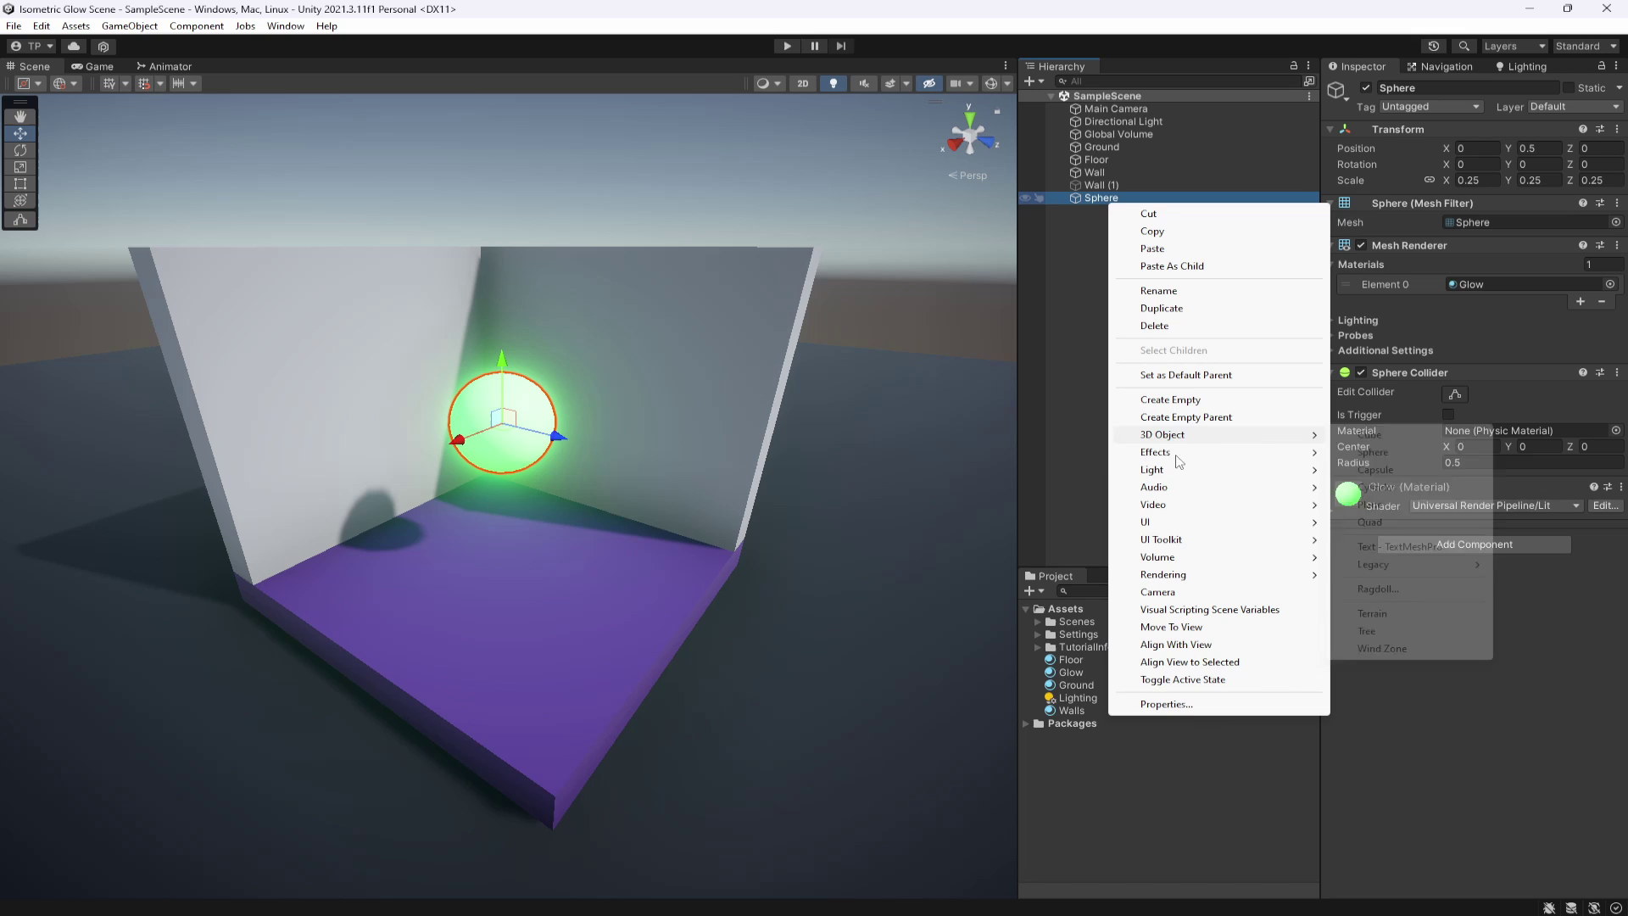
pyautogui.moveTo(1187, 470)
pyautogui.click(1366, 488)
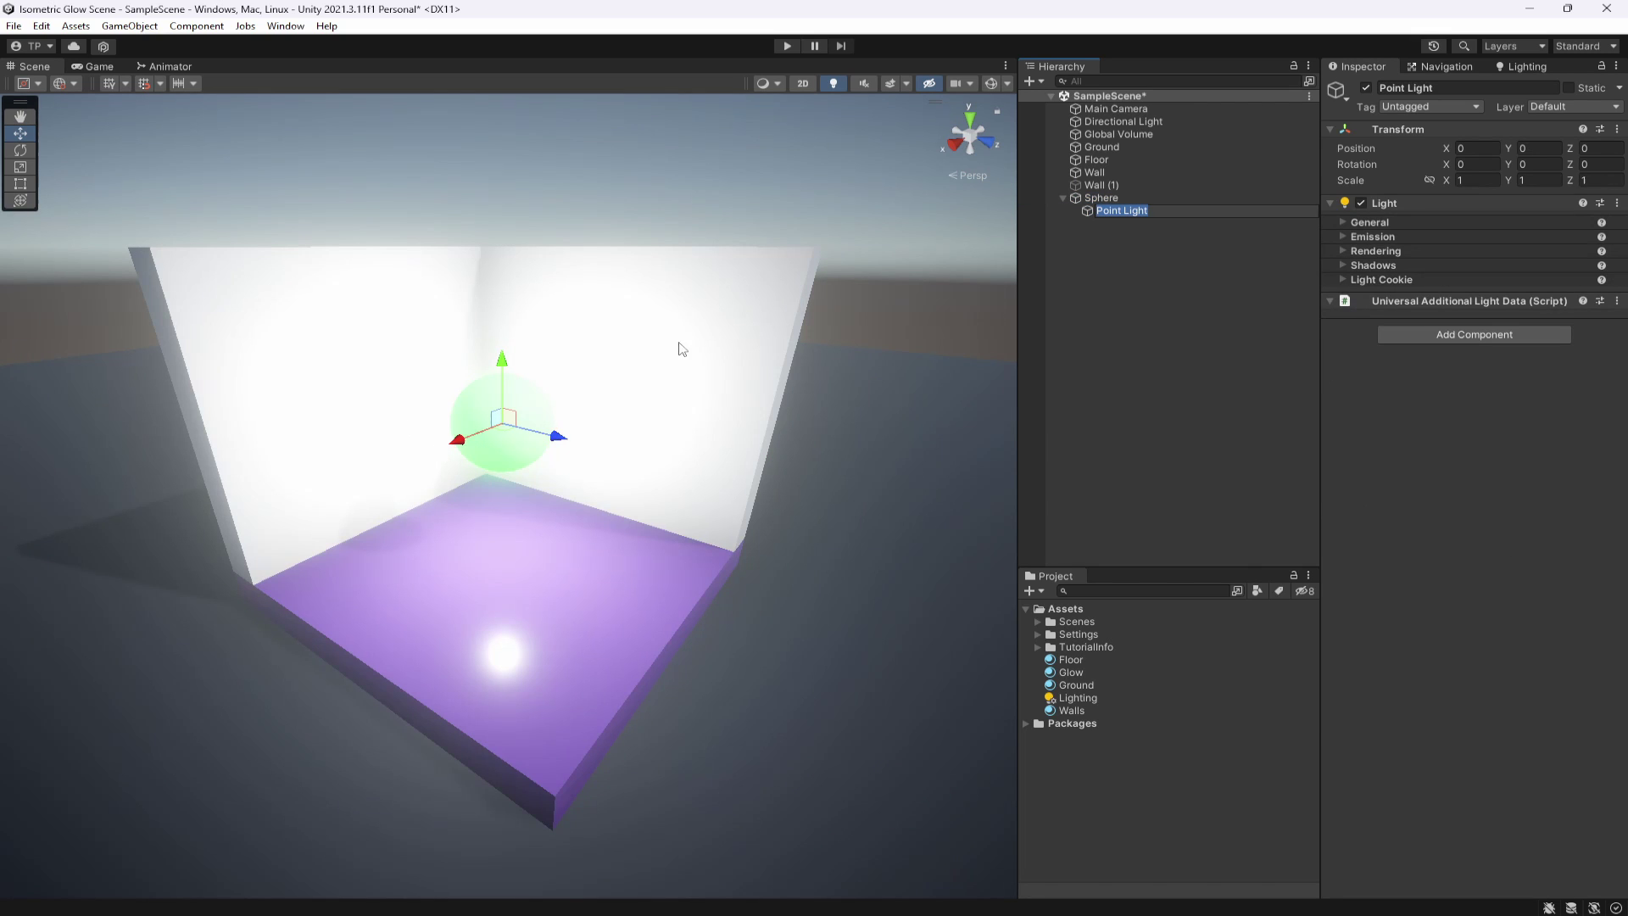
pyautogui.press('Return')
pyautogui.hotkey('ctrl', 's')
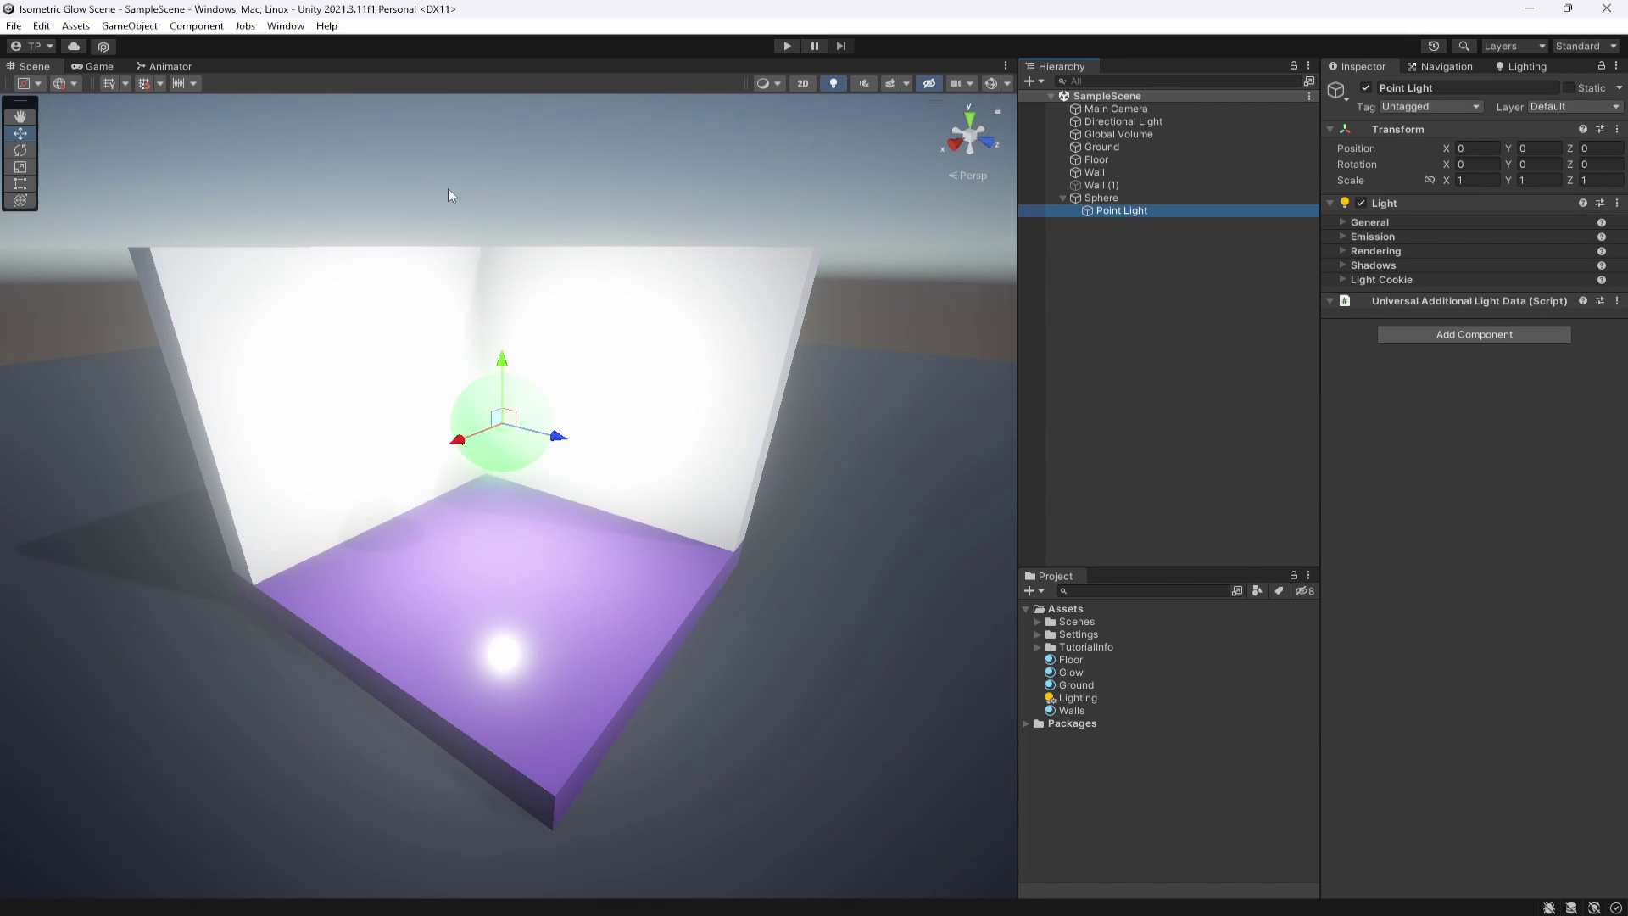
# - Set the Point Light's Indirect Multiplier to 0 and its Intensity to 0.2
pyautogui.click(1396, 219)
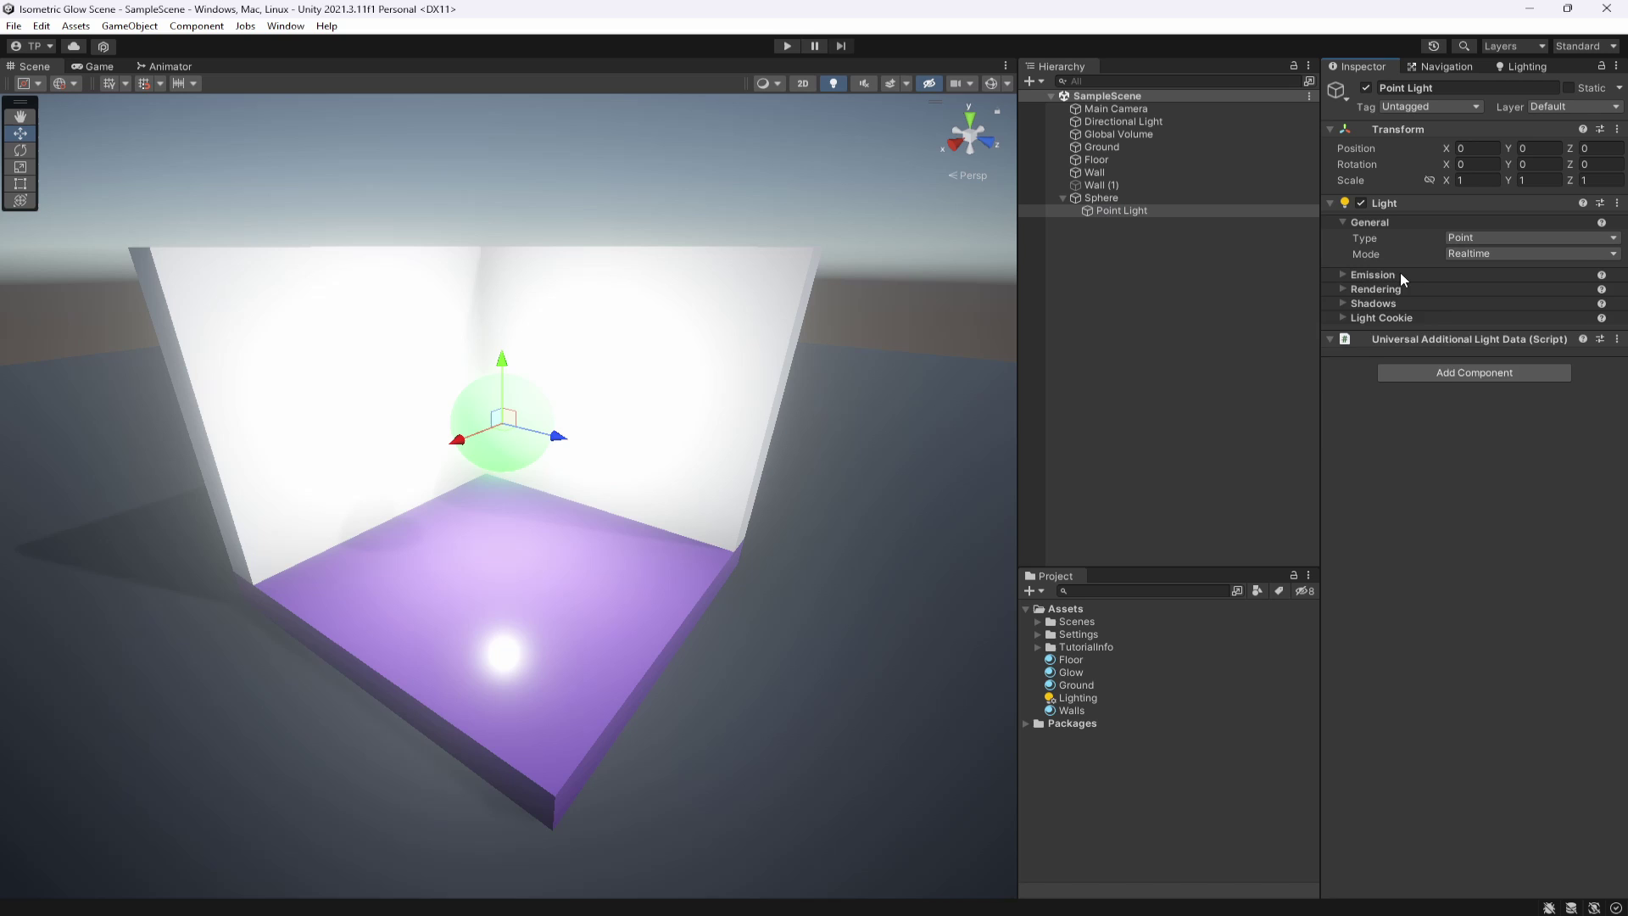
pyautogui.click(1400, 275)
pyautogui.write('0')
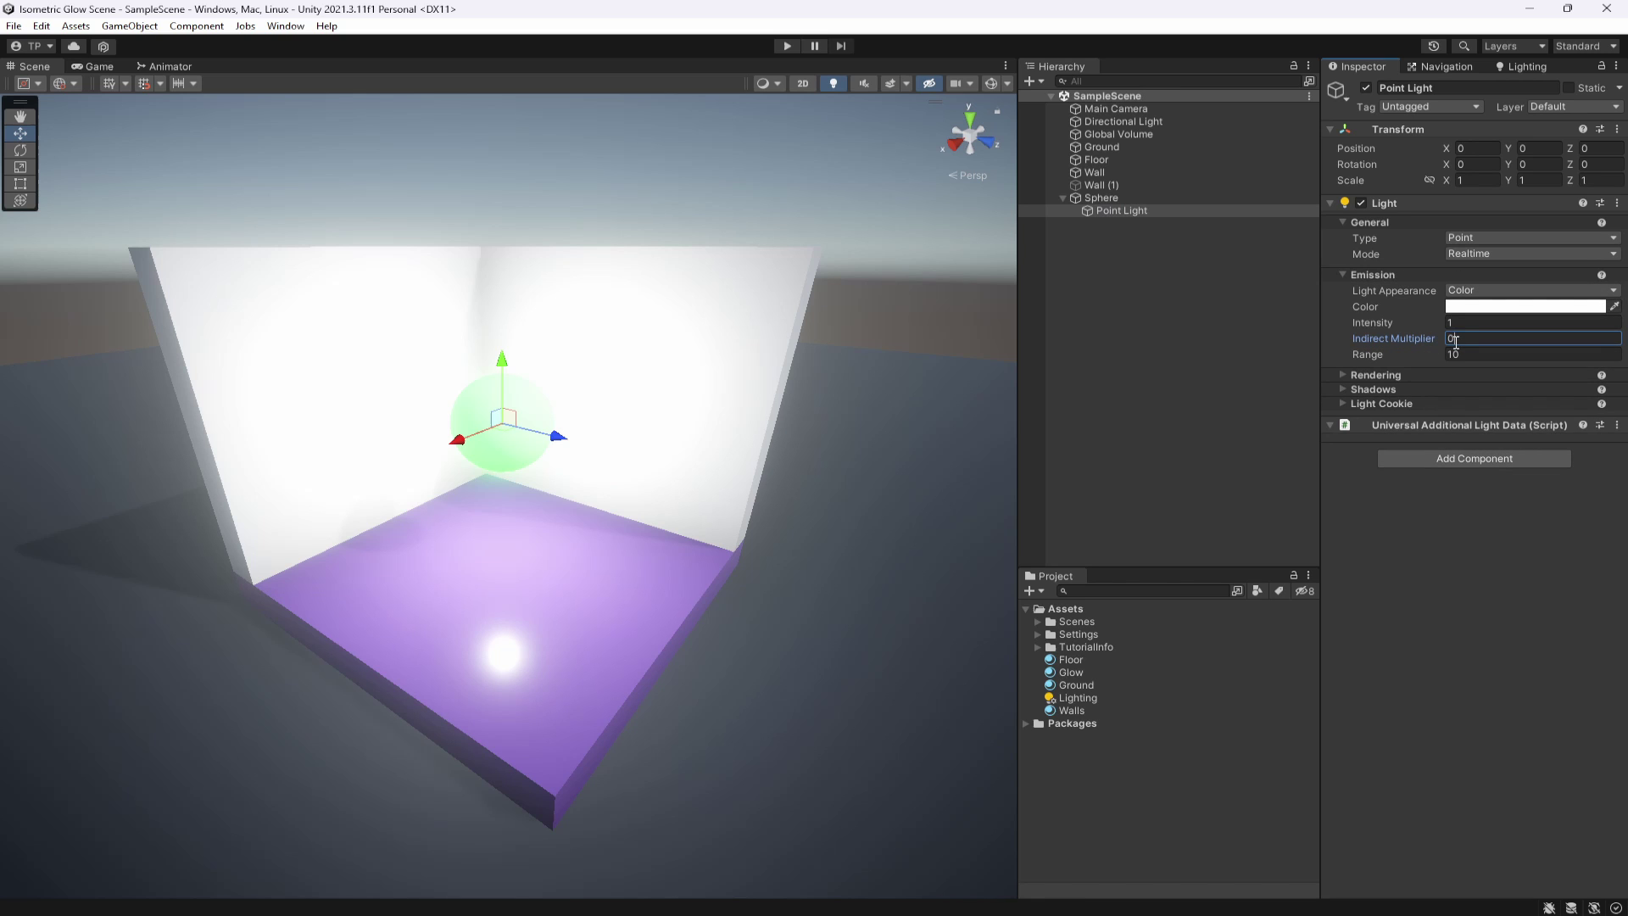
pyautogui.click(1481, 324)
pyautogui.write('0.')
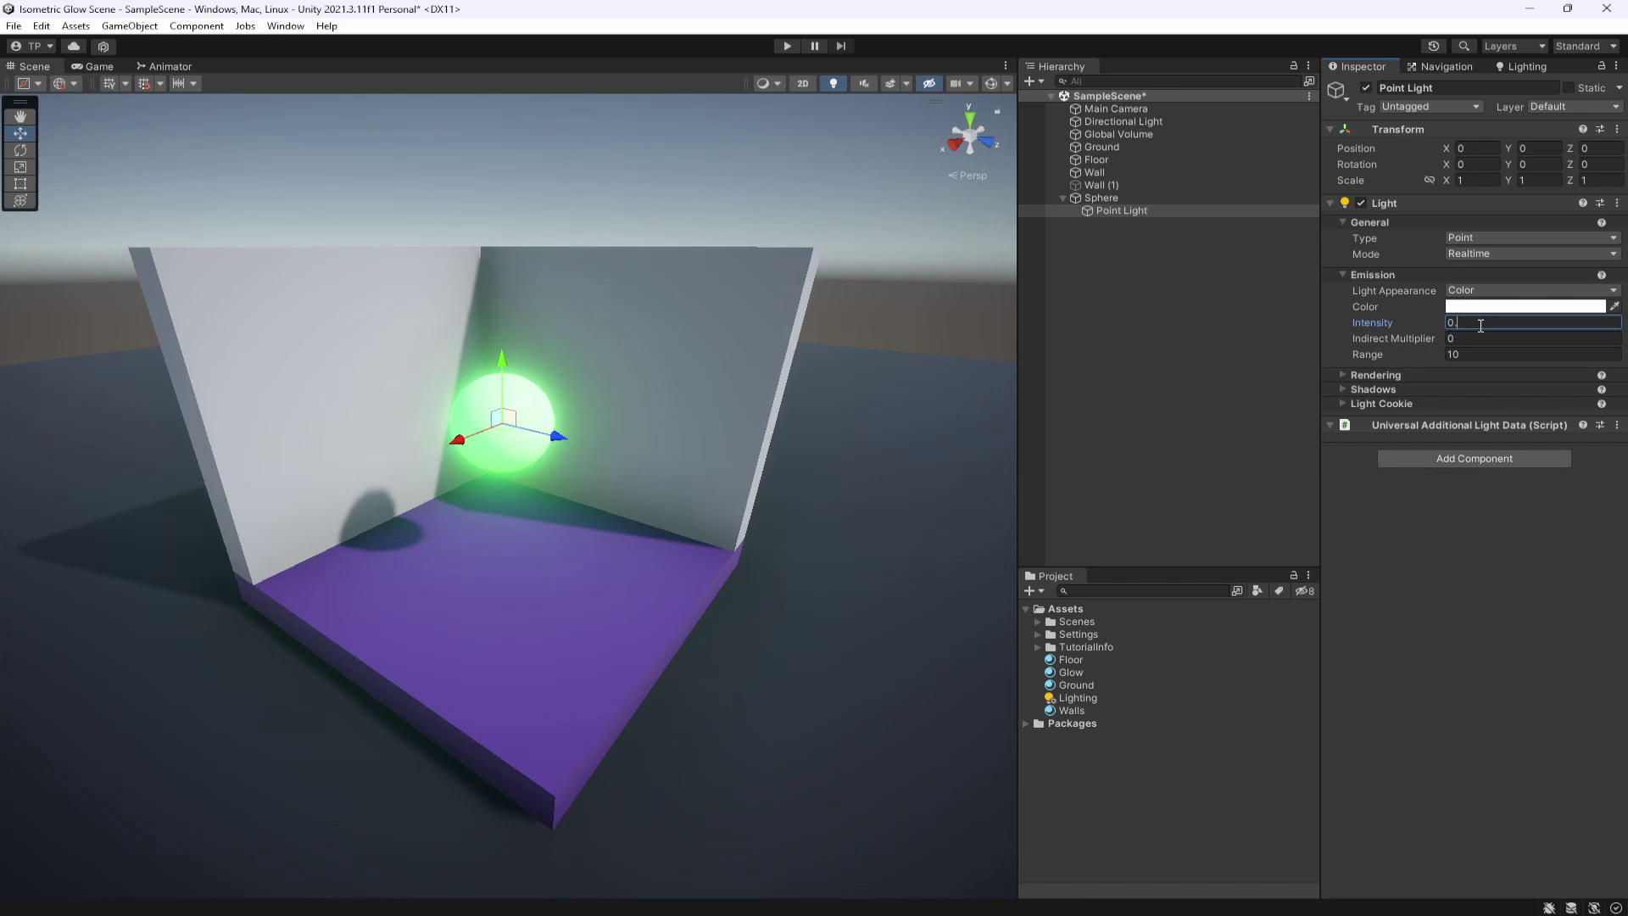
pyautogui.write('3')
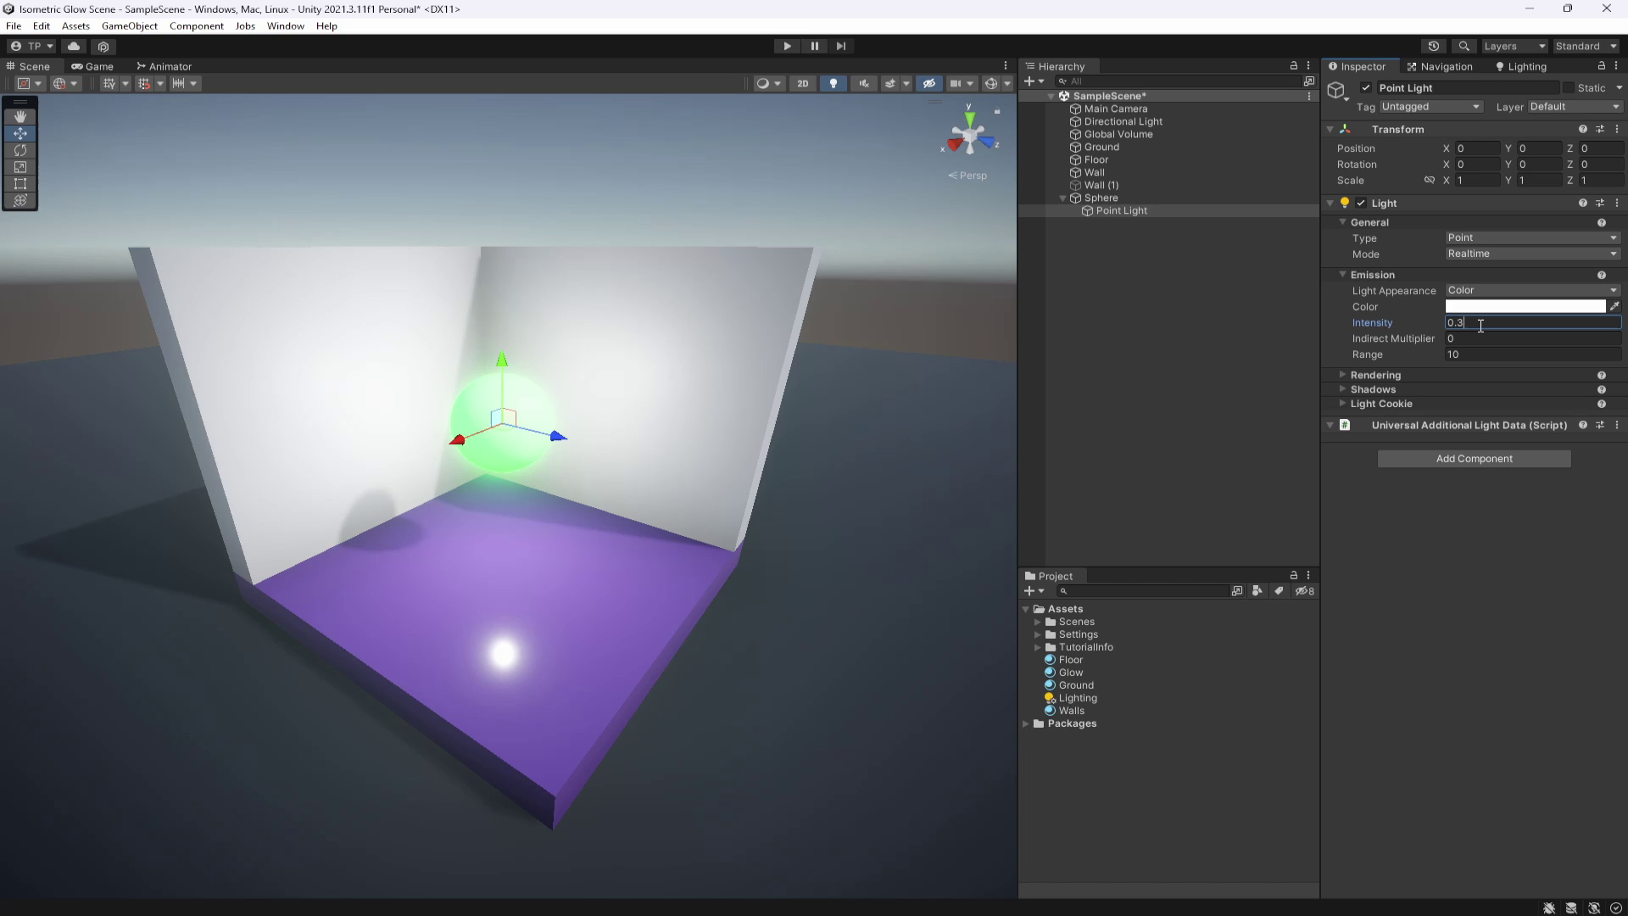
pyautogui.press('BackSpace')
pyautogui.write('2')
# - Set the Point Light's color to pure green (00FF00)
pyautogui.click(1545, 307)
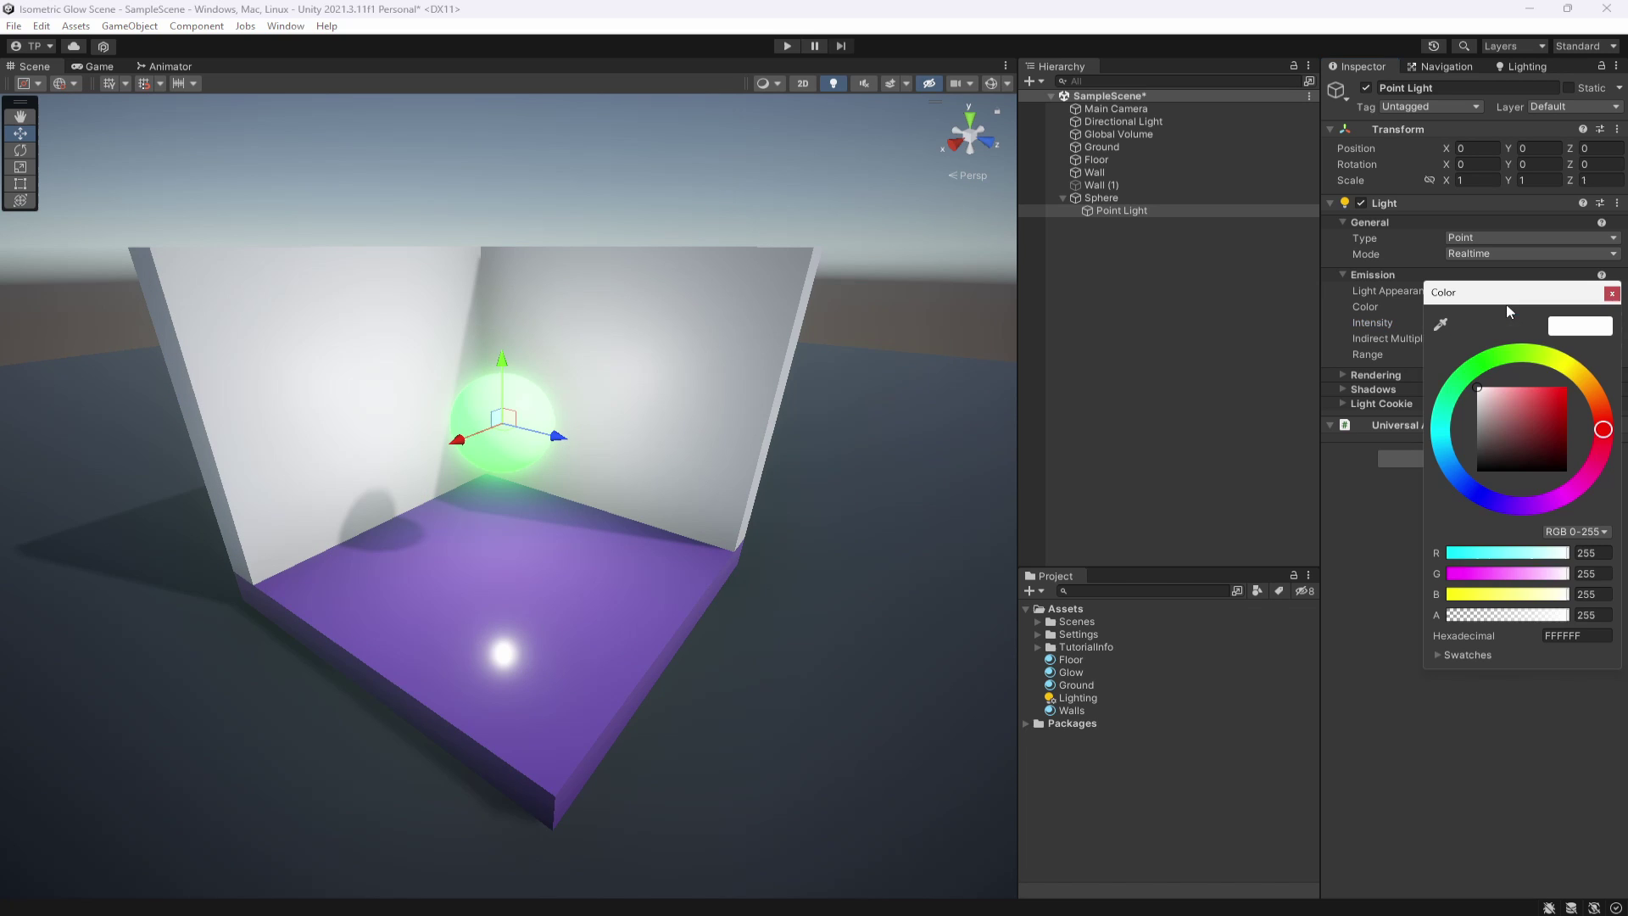
pyautogui.click(1475, 367)
pyautogui.moveTo(1567, 595); pyautogui.dragTo(1357, 587)
pyautogui.moveTo(1511, 551); pyautogui.dragTo(1432, 545)
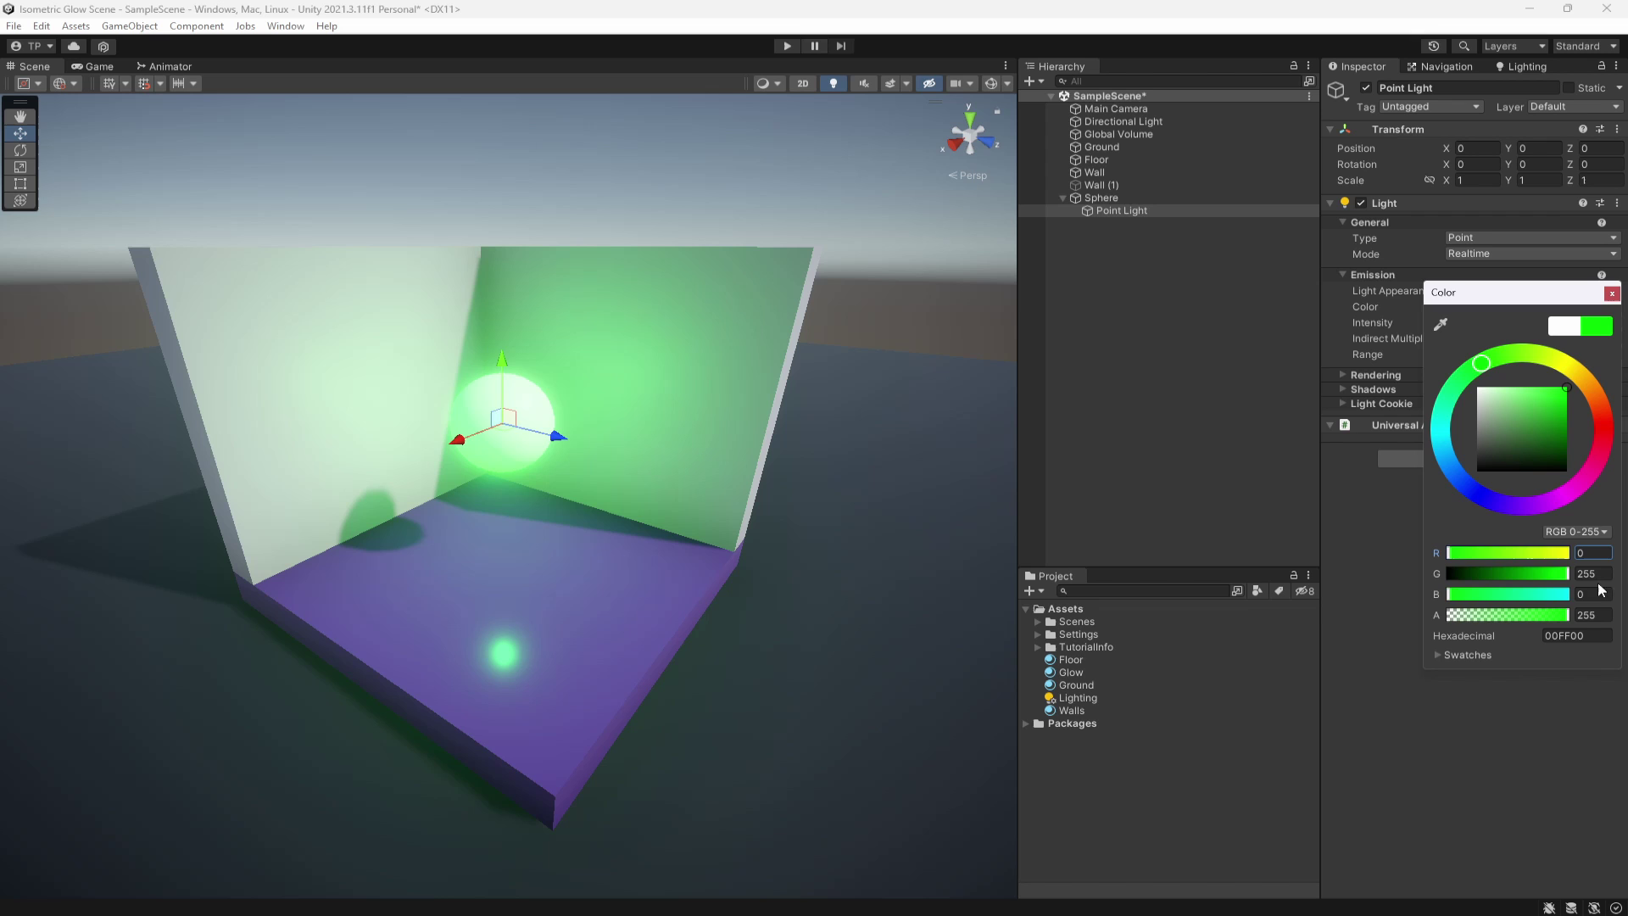
pyautogui.click(1612, 293)
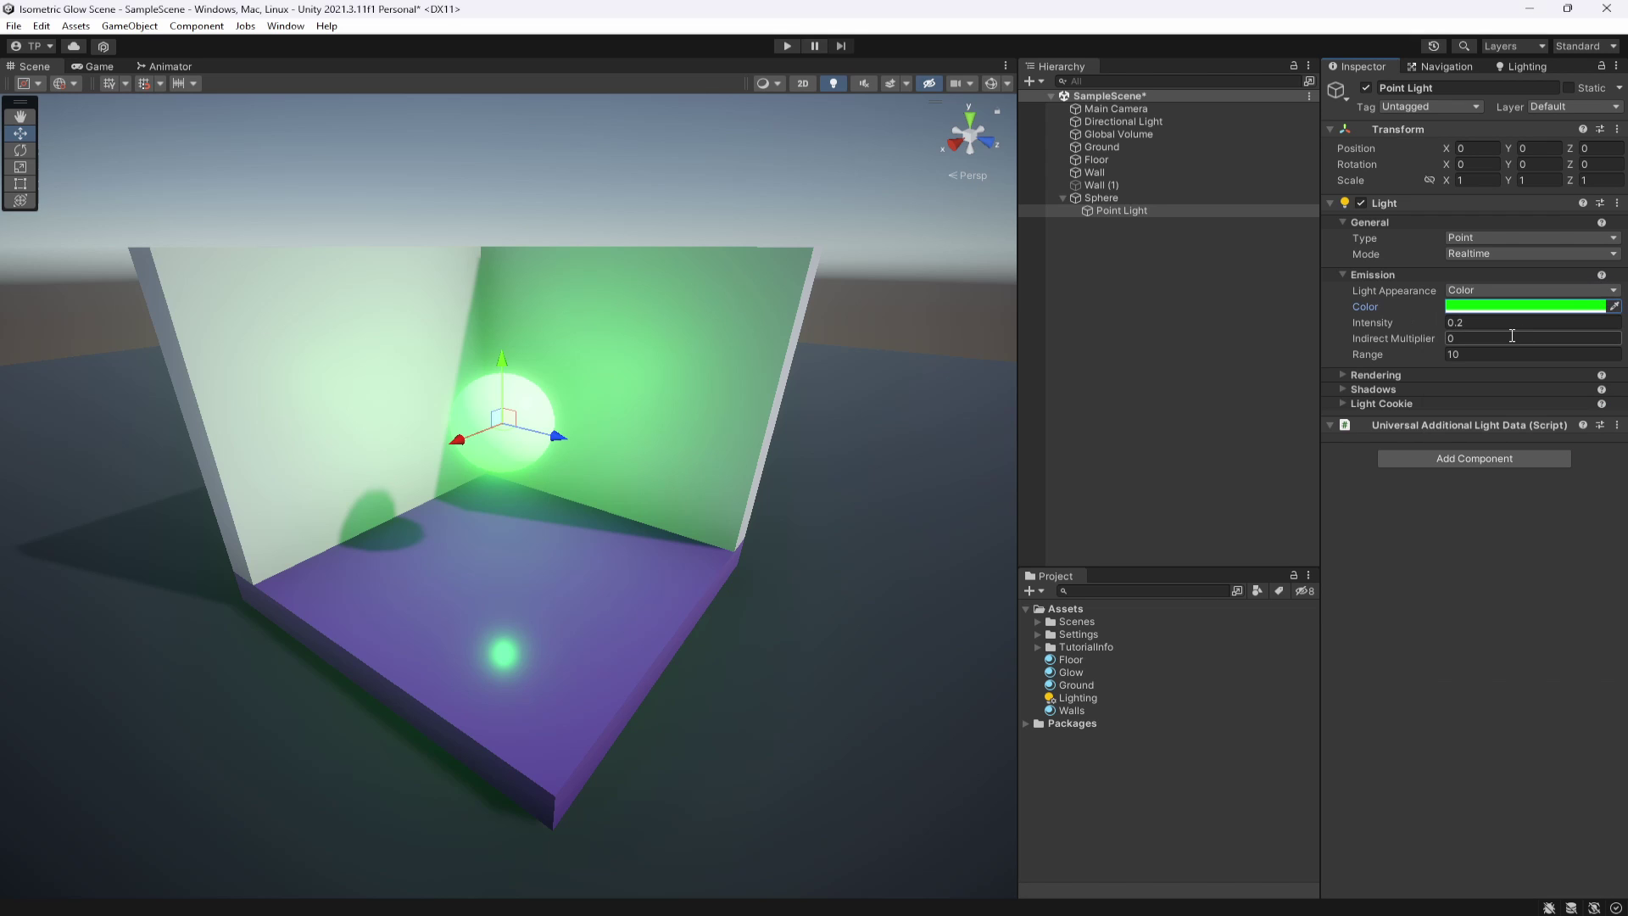
# - Try a stronger Point Light intensity, set it to 0.25, and expand the light's Rendering settings
pyautogui.moveTo(1398, 324); pyautogui.dragTo(1382, 324)
pyautogui.doubleClick(1464, 326)
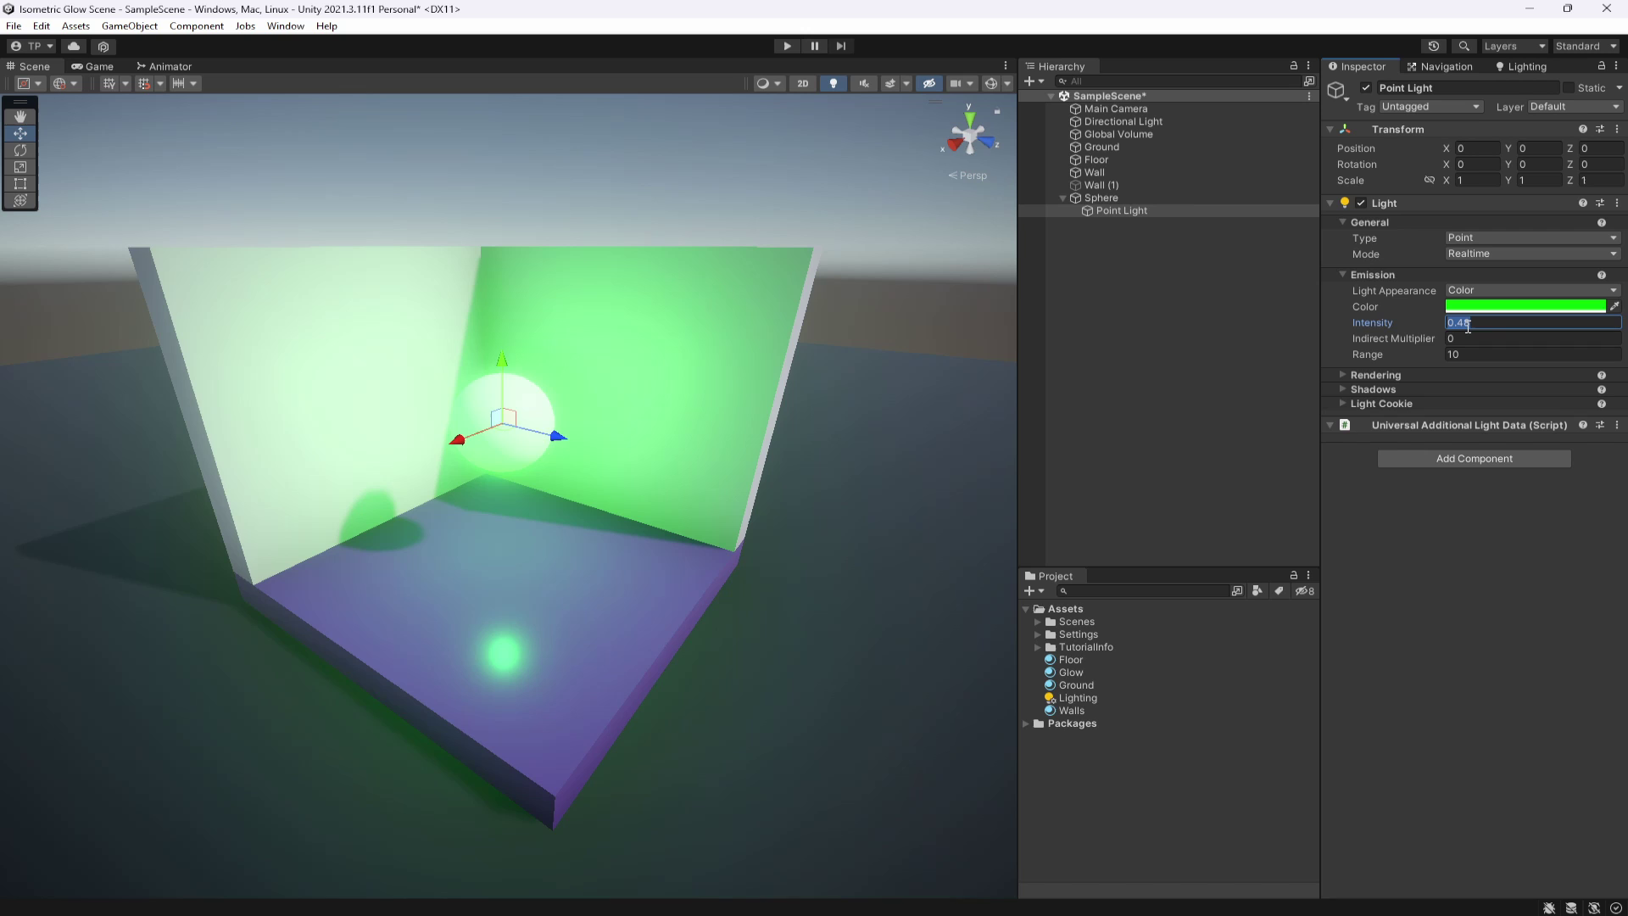
pyautogui.write('0.25')
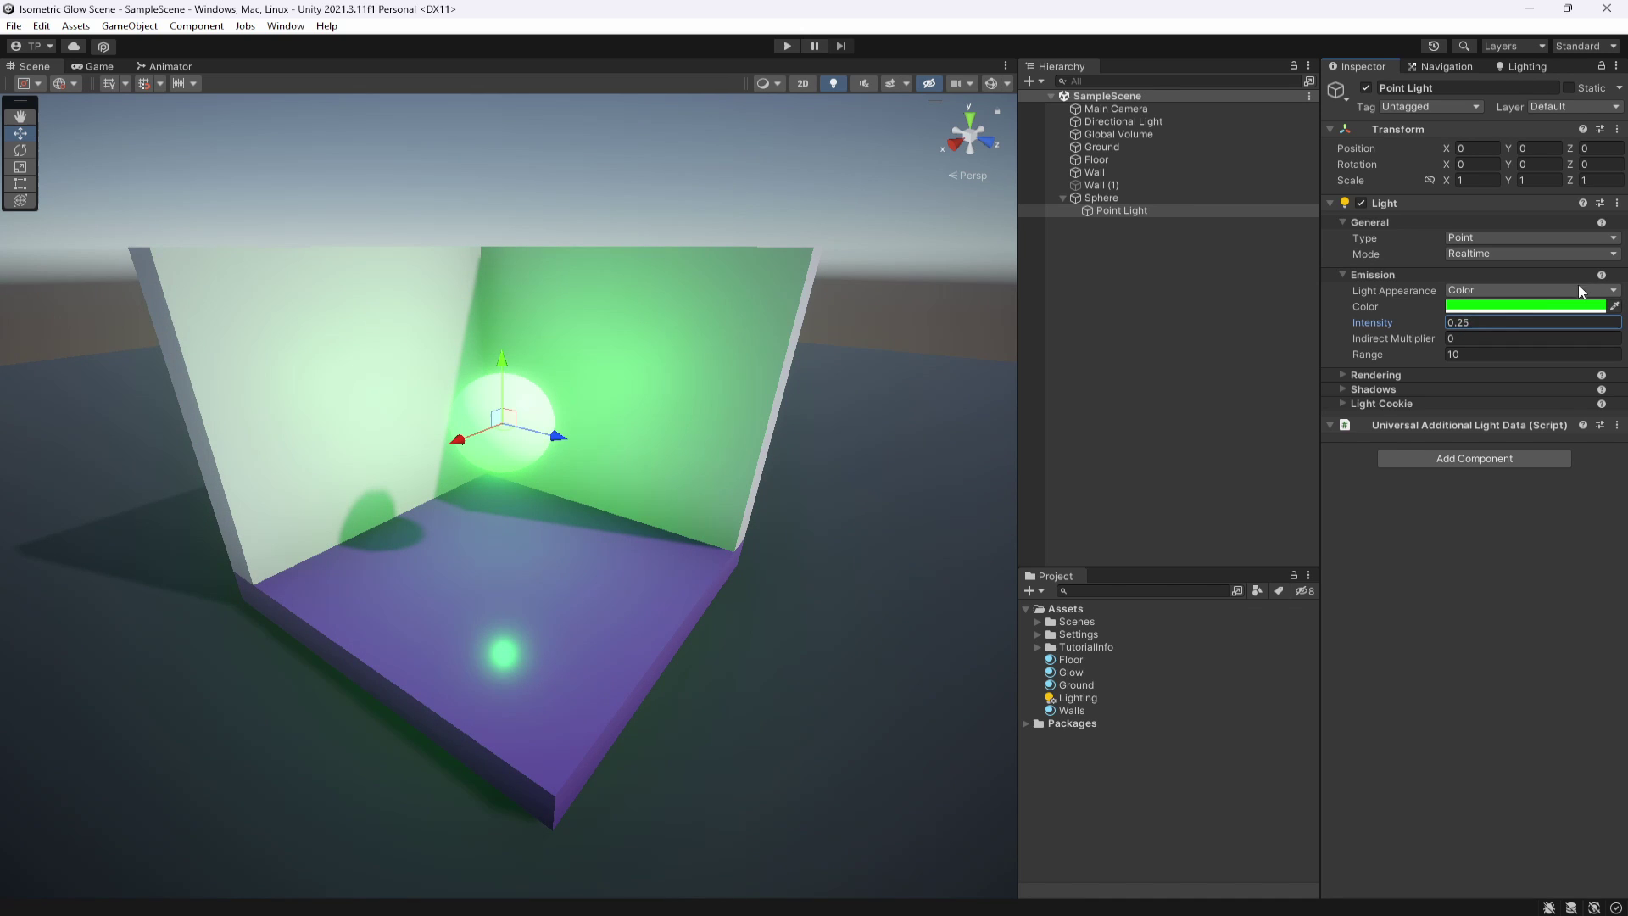
pyautogui.click(1382, 374)
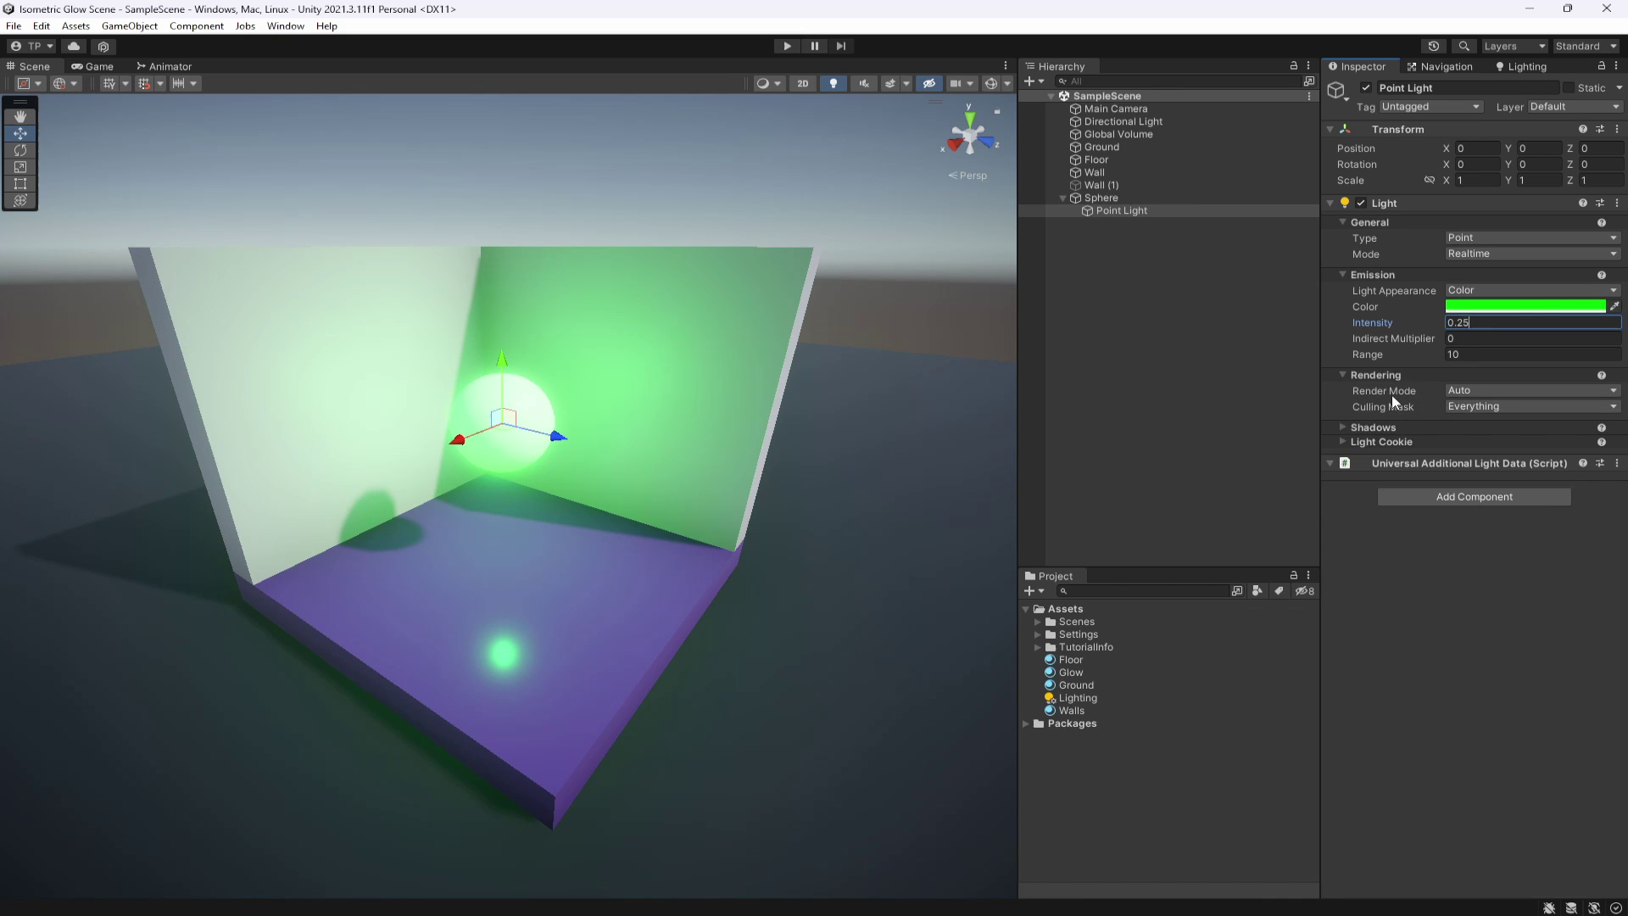
# - Expand the Point Light's Shadows settings and set its Shadow Type to Soft Shadows
pyautogui.click(1384, 375)
pyautogui.click(1383, 375)
pyautogui.click(1379, 375)
pyautogui.click(1374, 389)
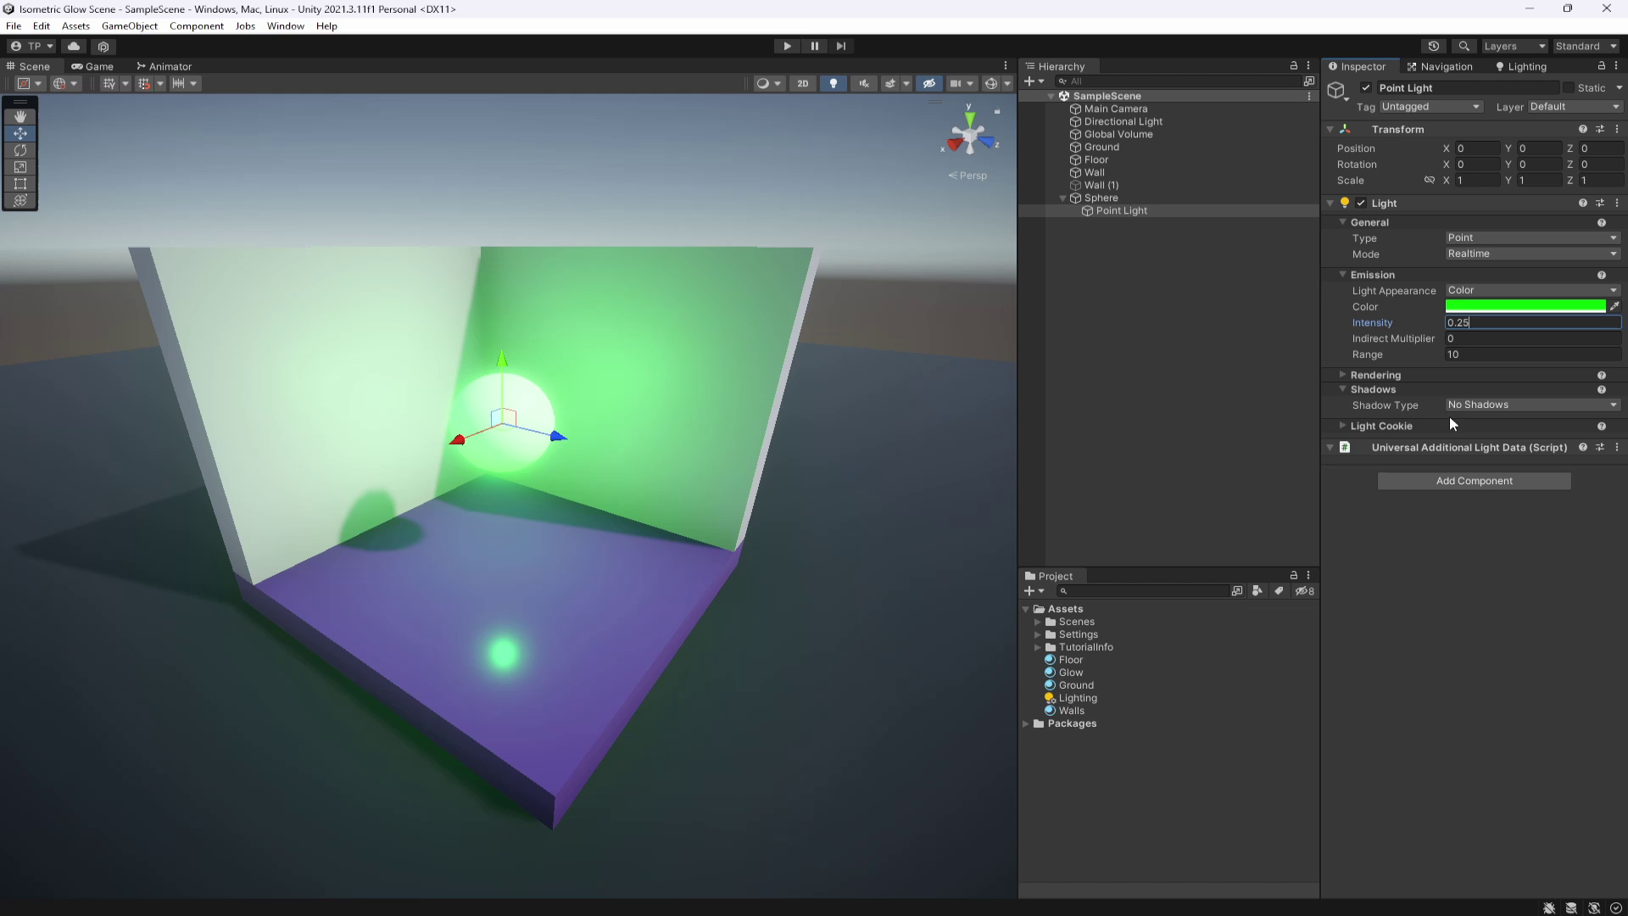
pyautogui.click(1453, 406)
pyautogui.click(1468, 453)
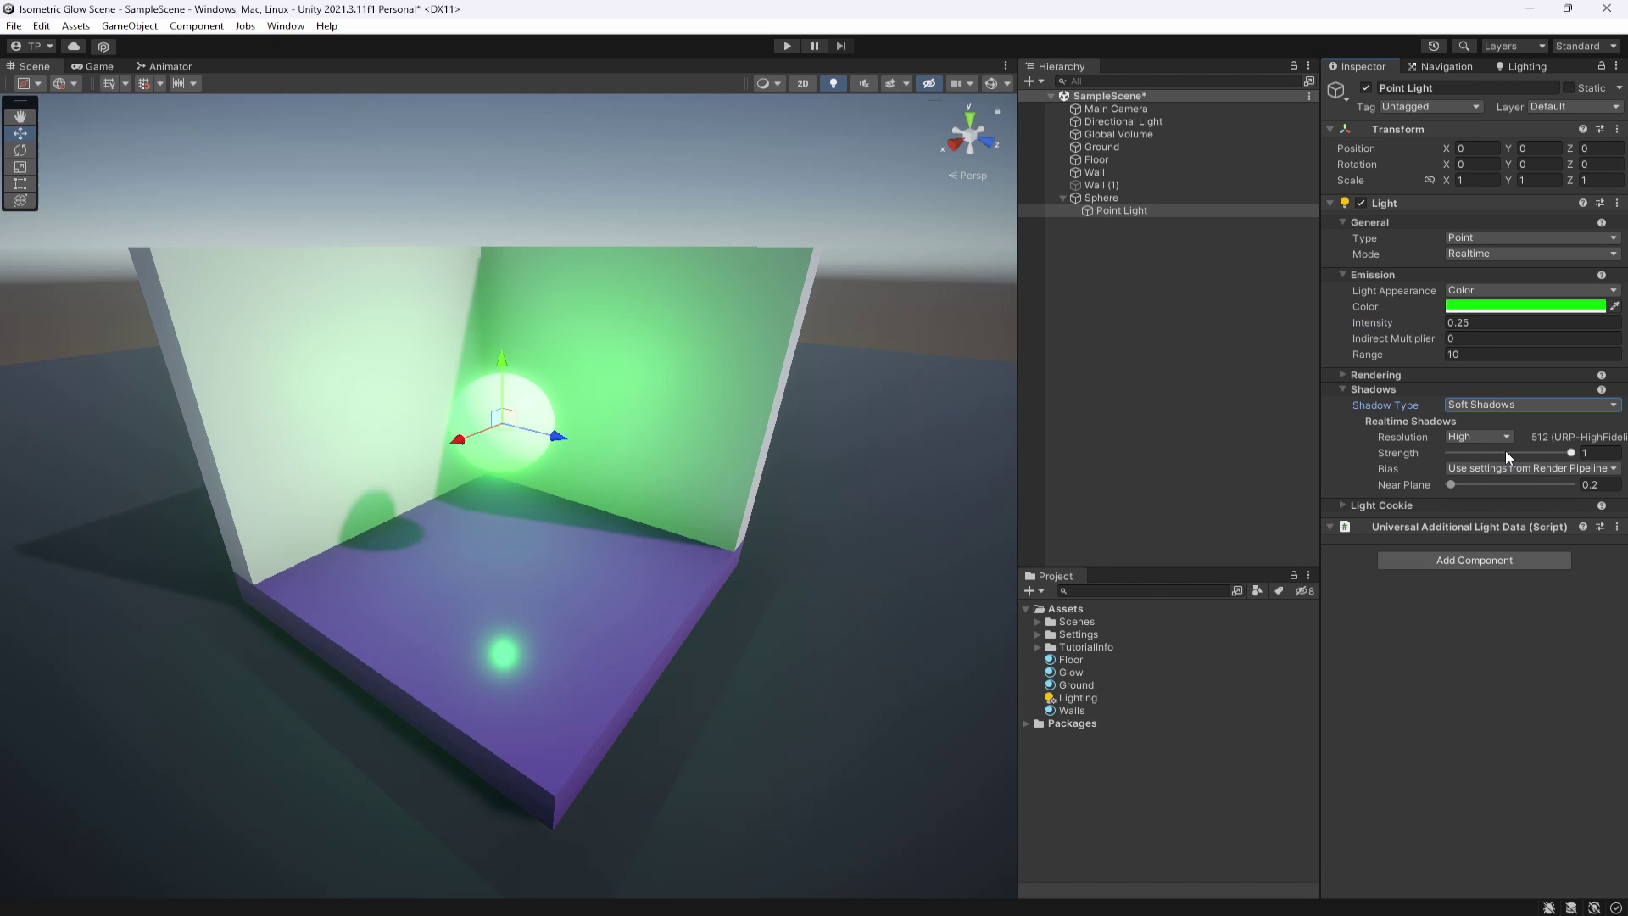
pyautogui.moveTo(302, 720)
pyautogui.keyDown('alt'); pyautogui.mouseDown()
pyautogui.moveTo(320, 665)
pyautogui.moveTo(287, 736)
pyautogui.mouseUp(); pyautogui.keyUp('alt')
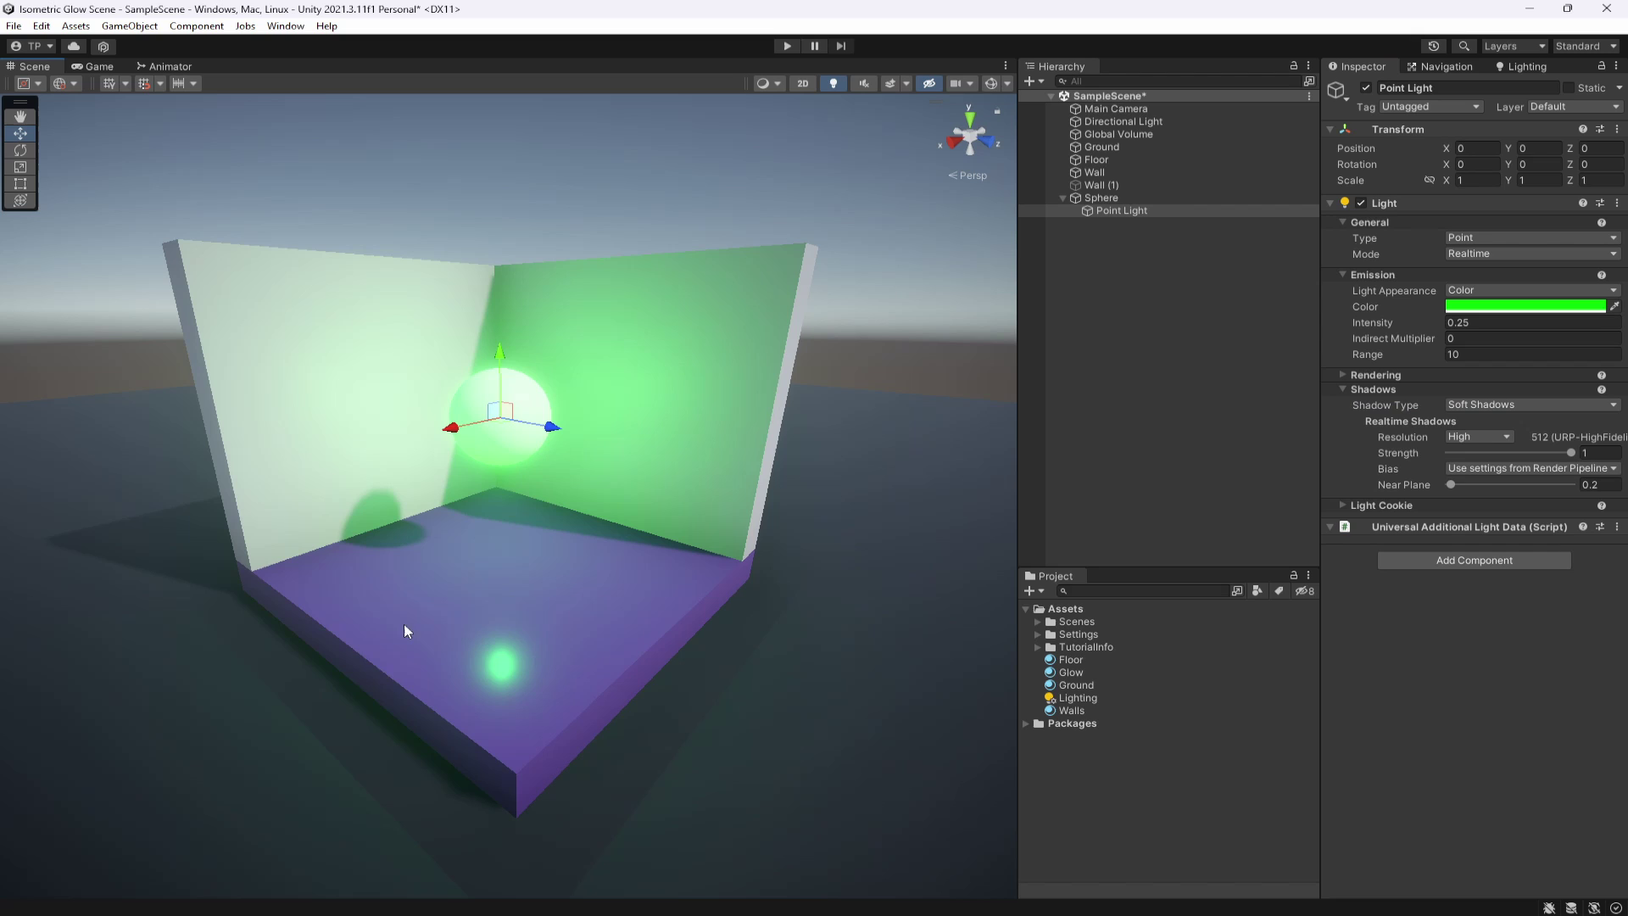
# - Compare No Shadows and Hard Shadows on the Point Light, return its Shadow Type to Soft Shadows, and save the scene
pyautogui.click(1479, 404)
pyautogui.click(1480, 420)
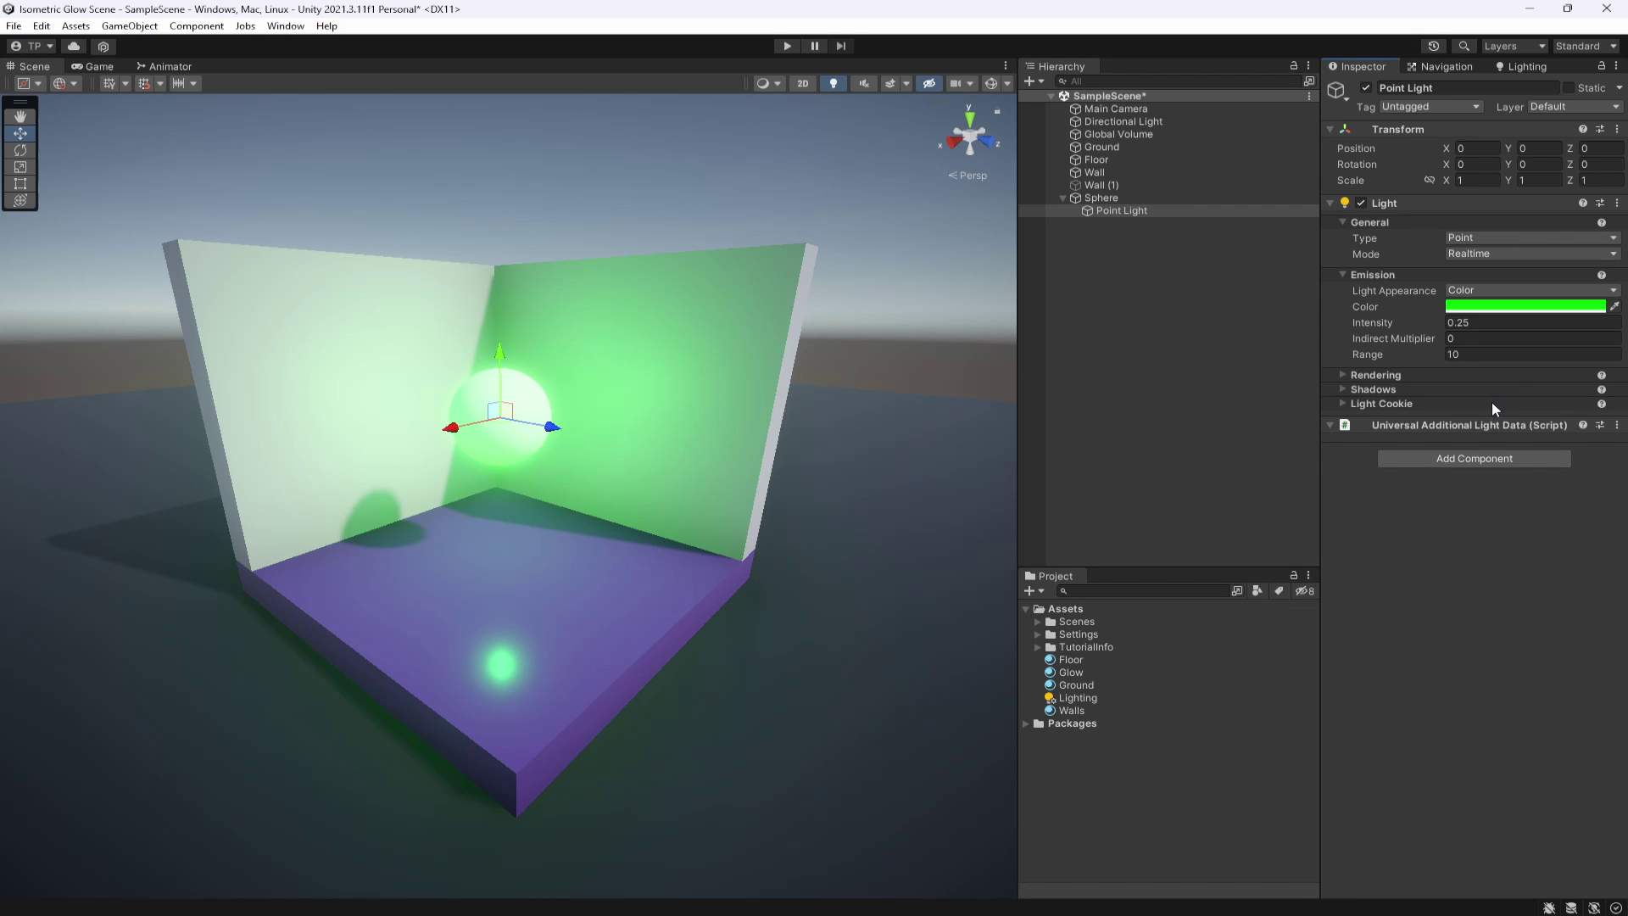
pyautogui.click(1472, 403)
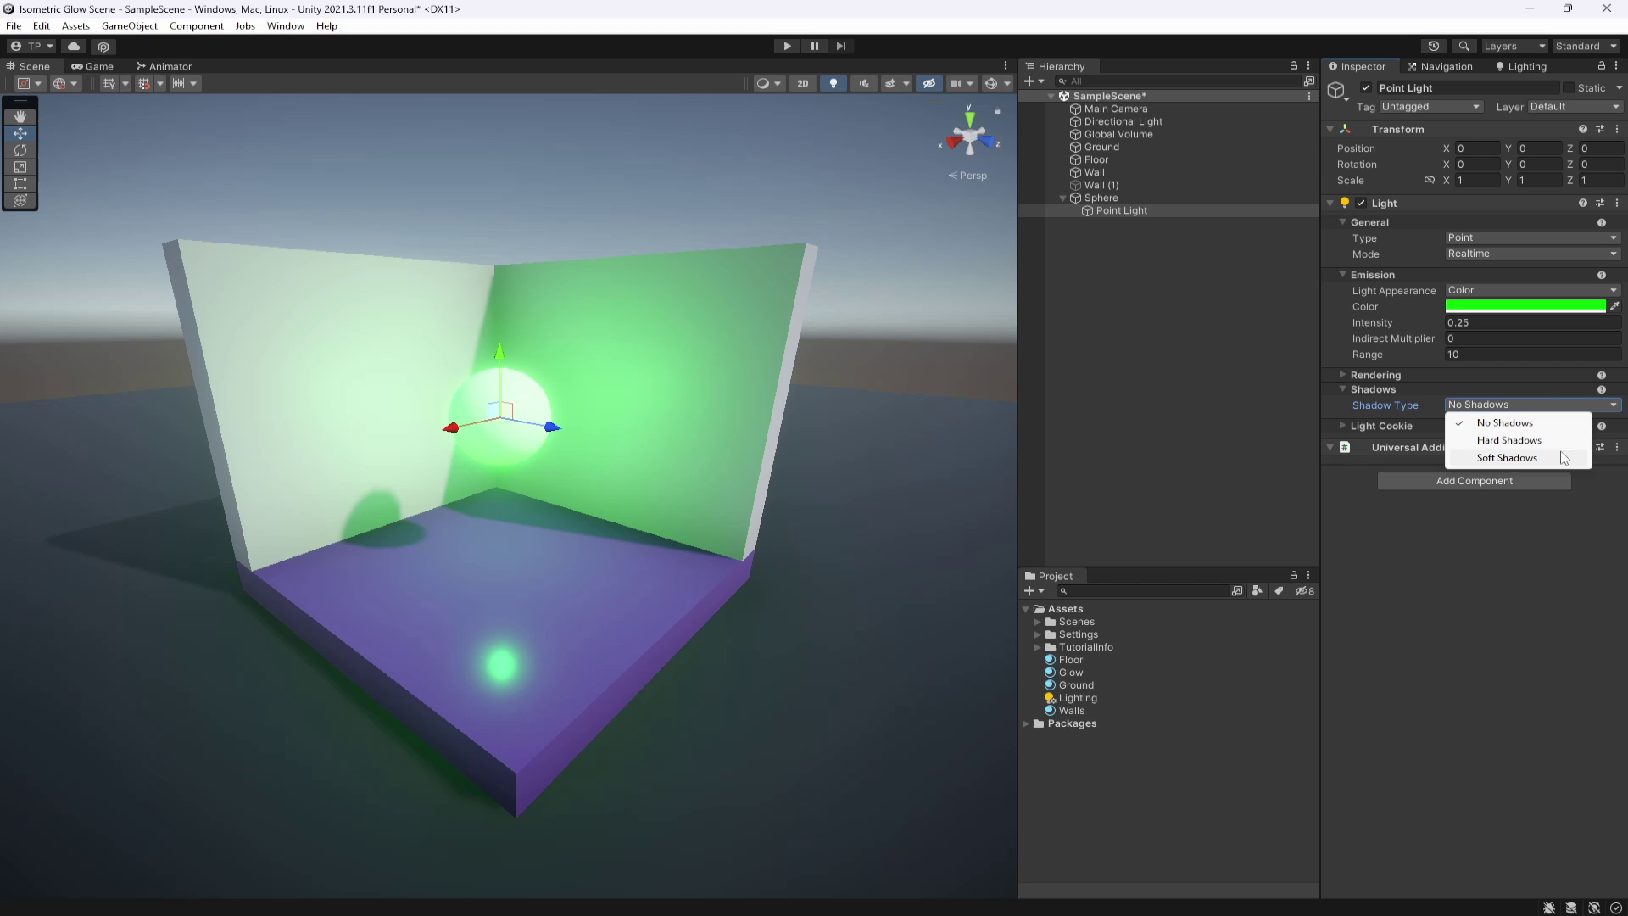
pyautogui.click(1523, 458)
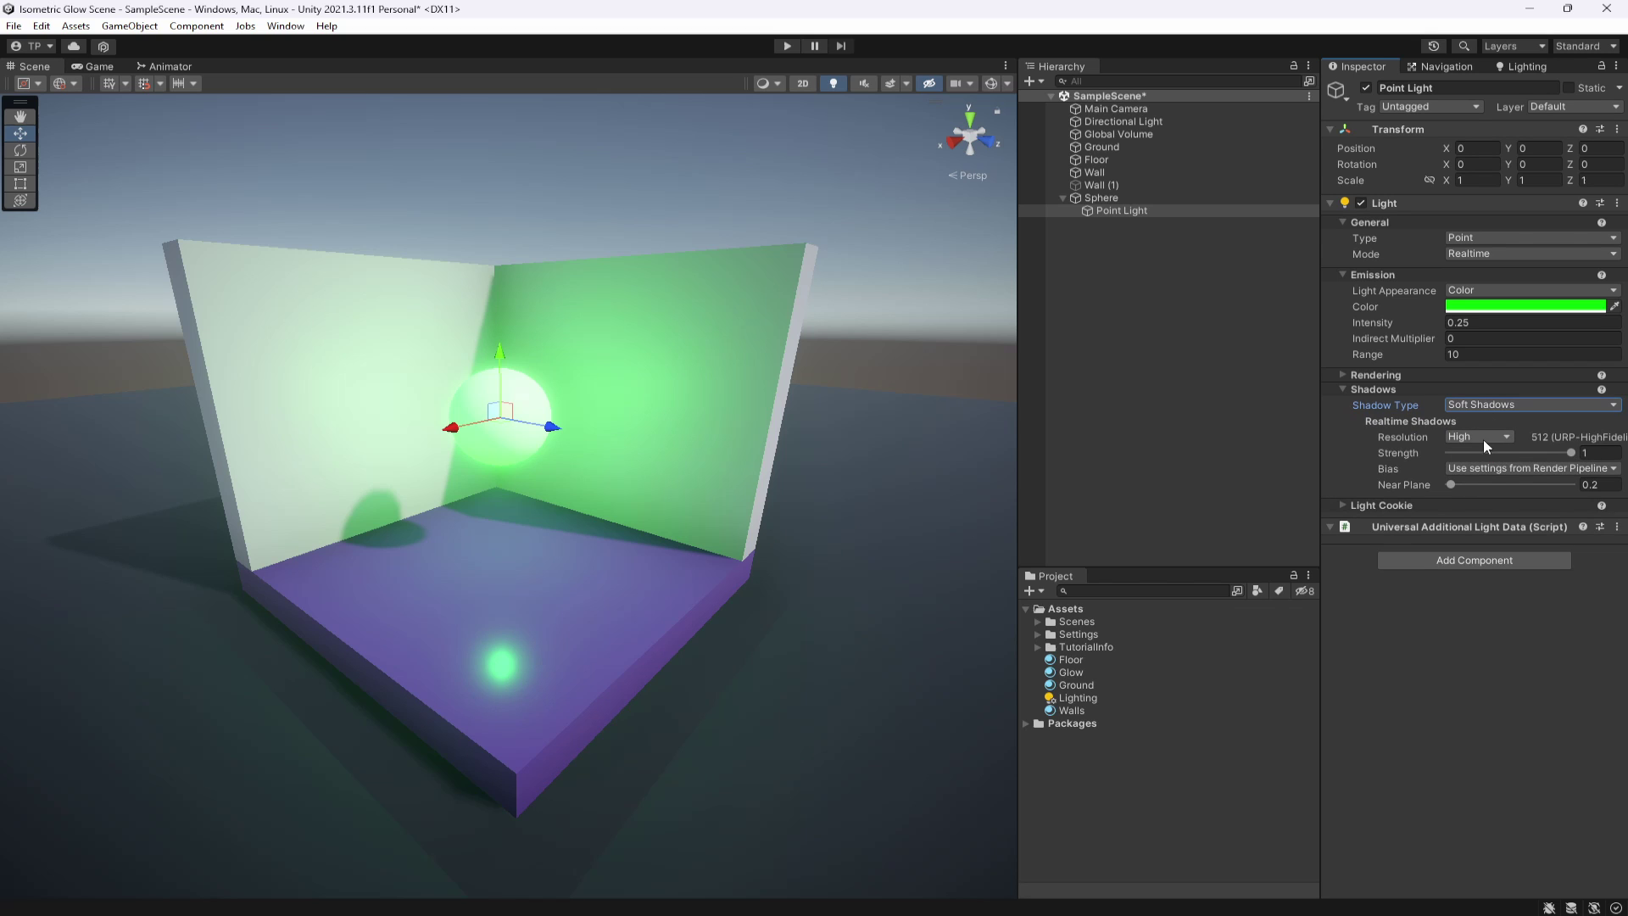
pyautogui.click(1482, 405)
pyautogui.click(1497, 440)
pyautogui.click(1479, 406)
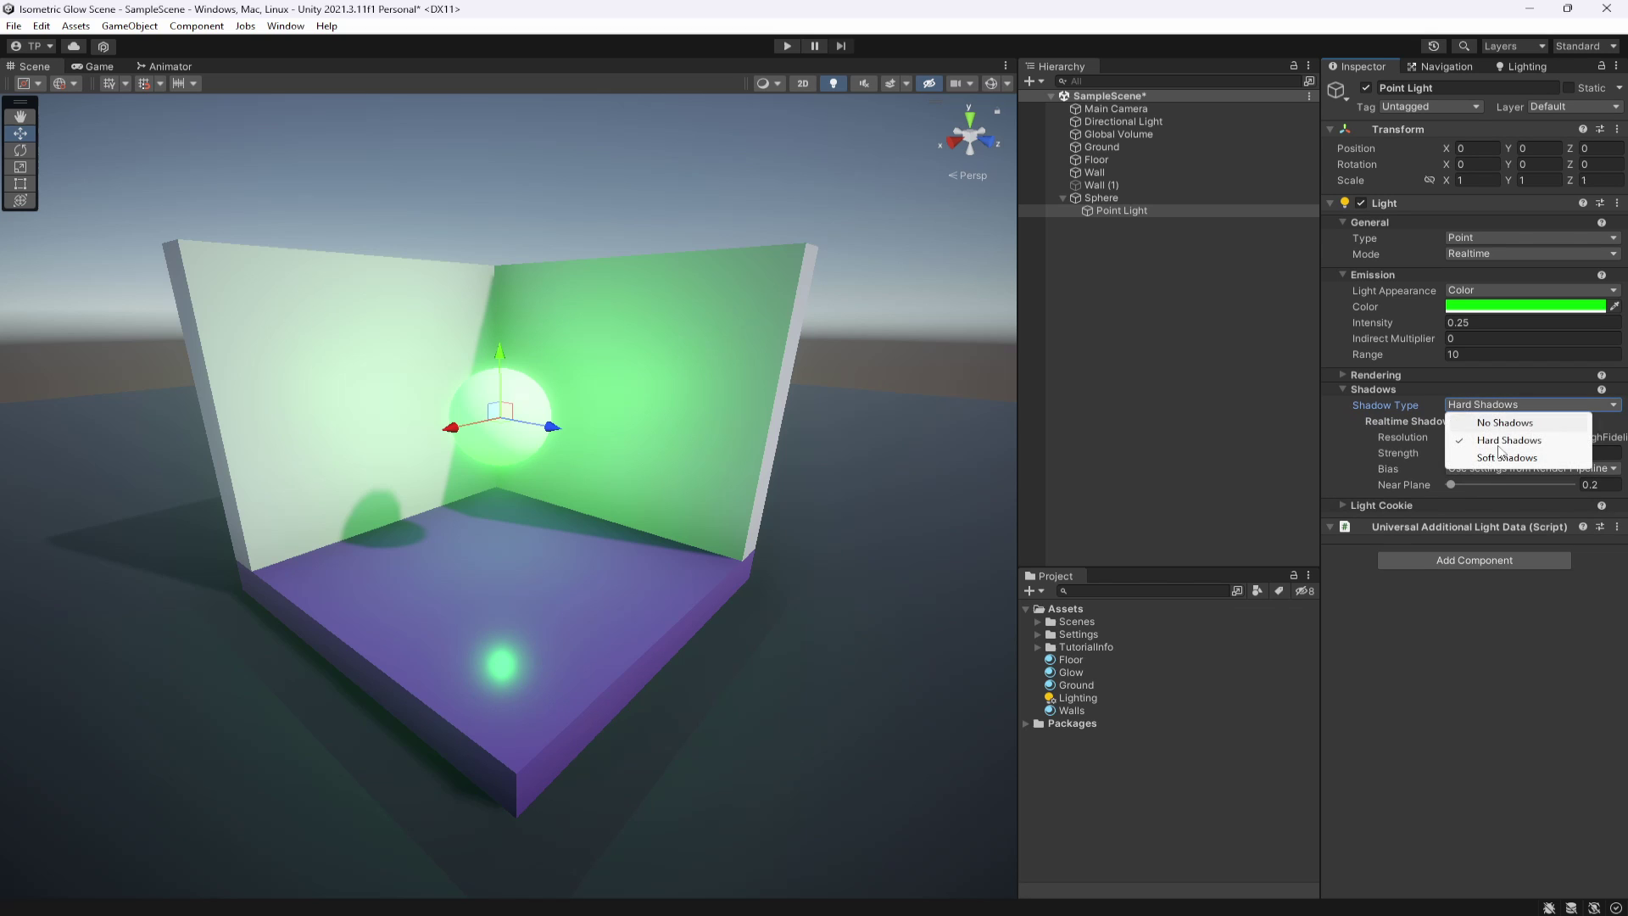
pyautogui.click(1501, 457)
pyautogui.hotkey('ctrl', 's')
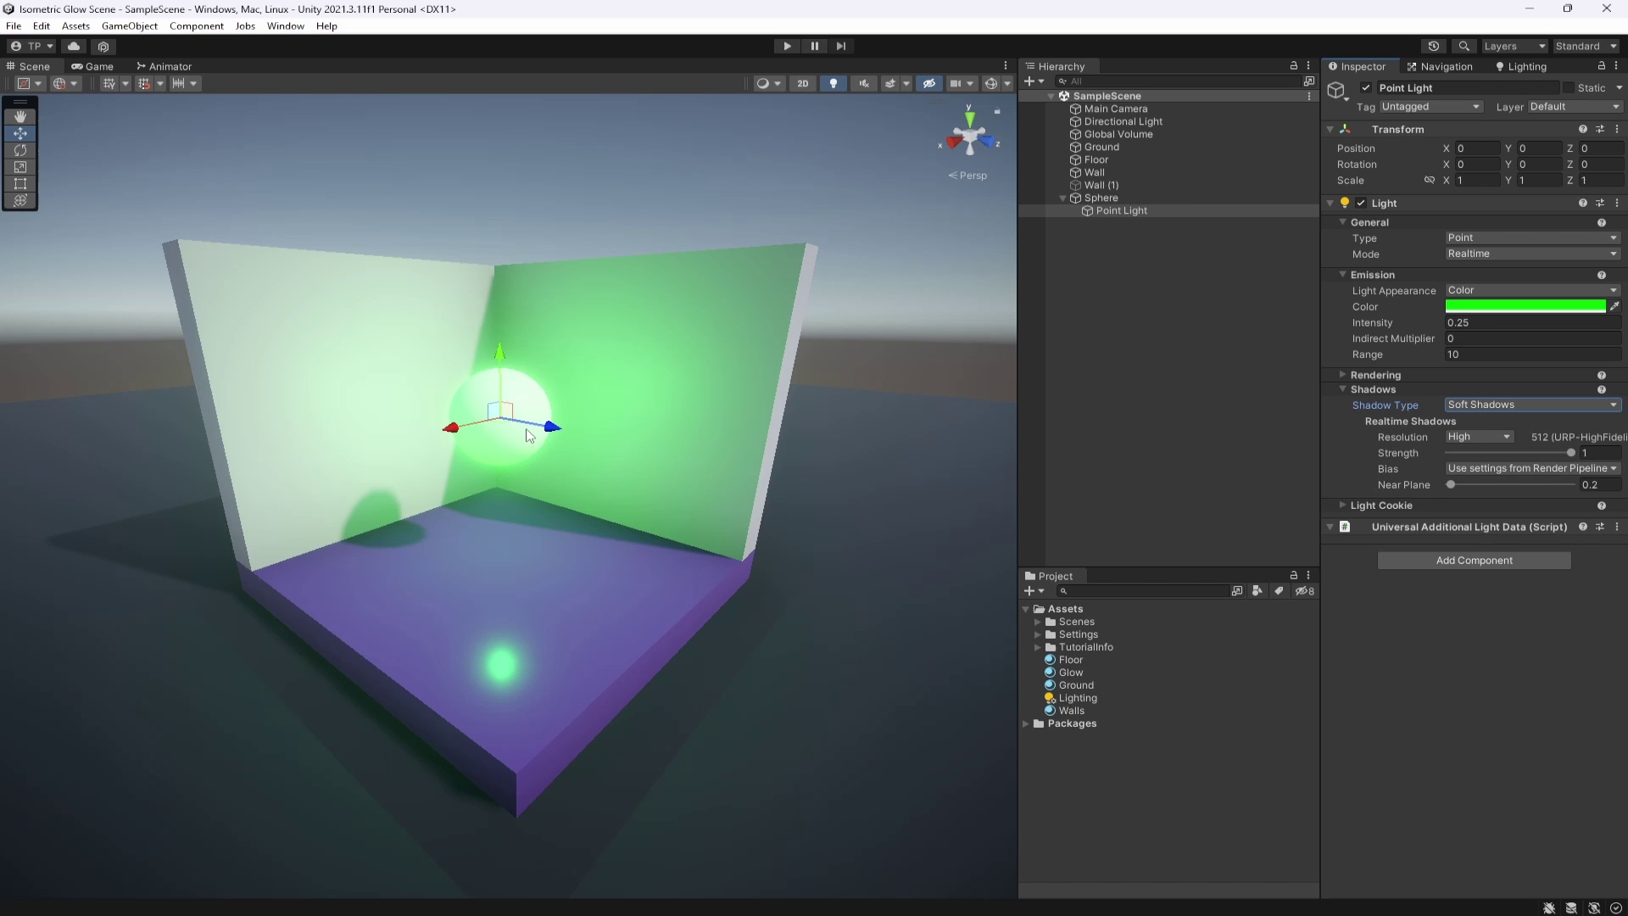
# - Try moving the Point Light and the Sphere around between the walls, and undo both moves
pyautogui.moveTo(531, 449)
pyautogui.keyDown('alt'); pyautogui.mouseDown()
pyautogui.moveTo(226, 478)
pyautogui.moveTo(472, 479)
pyautogui.moveTo(594, 424)
pyautogui.moveTo(720, 309)
pyautogui.moveTo(458, 488)
pyautogui.moveTo(552, 550)
pyautogui.moveTo(526, 425)
pyautogui.mouseUp(); pyautogui.keyUp('alt')
pyautogui.moveTo(501, 353)
pyautogui.mouseDown()
pyautogui.moveTo(512, 425)
pyautogui.moveTo(514, 330)
pyautogui.mouseUp()
pyautogui.hotkey('ctrl', 'z')
pyautogui.click(1129, 198)
pyautogui.moveTo(548, 394); pyautogui.dragTo(600, 399)
pyautogui.hotkey('ctrl', 'z')
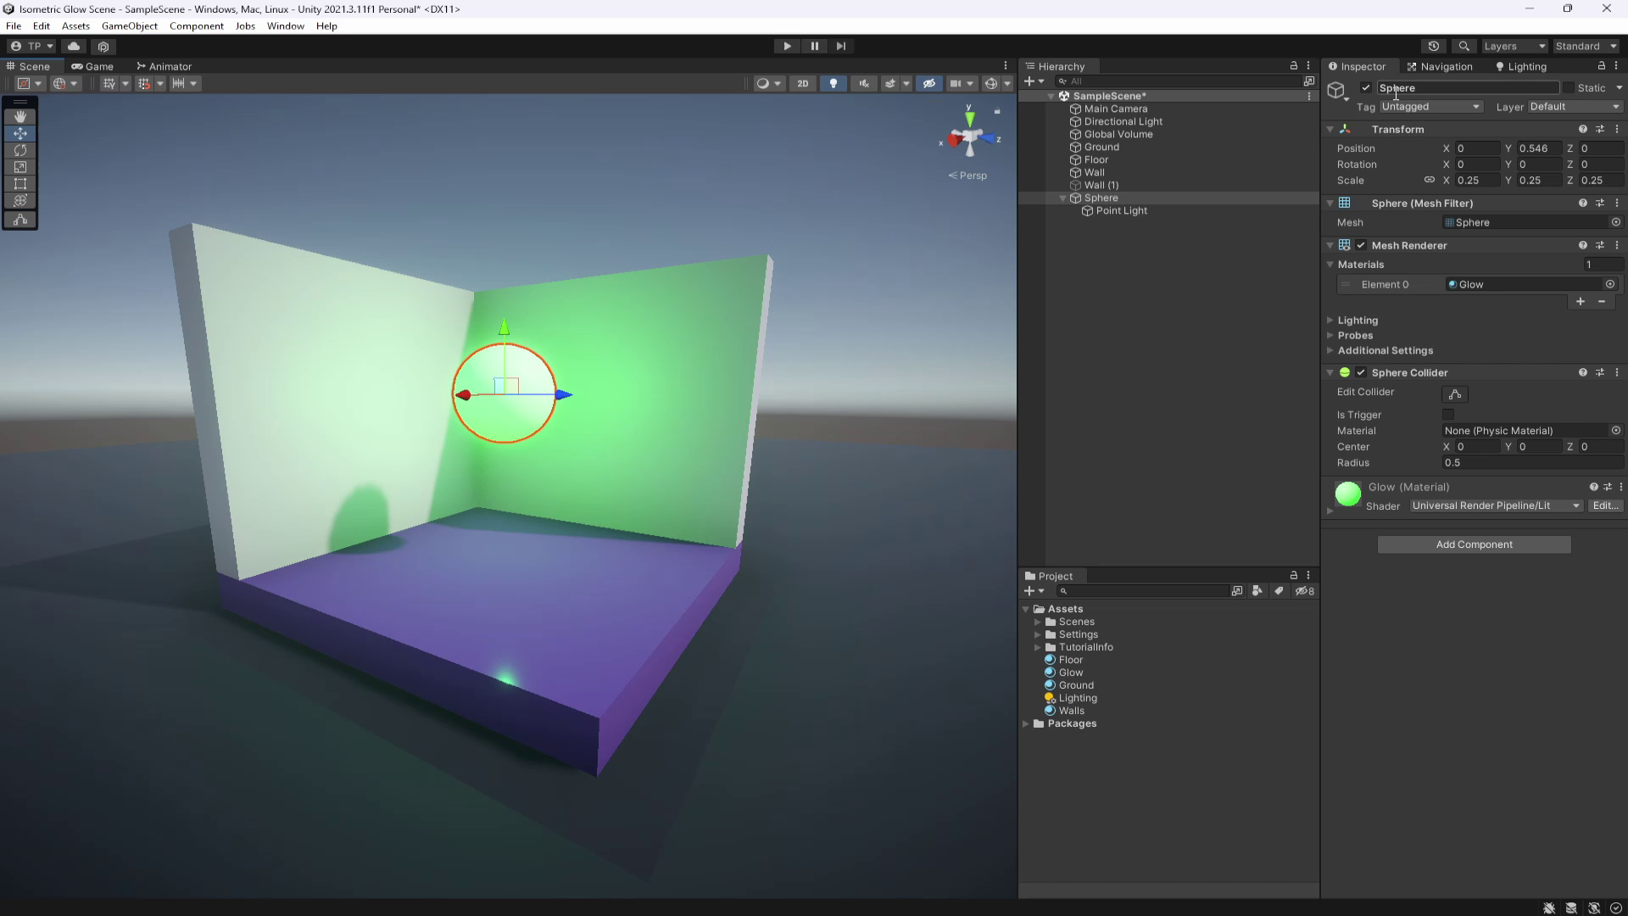
pyautogui.hotkey('ctrl', 's')
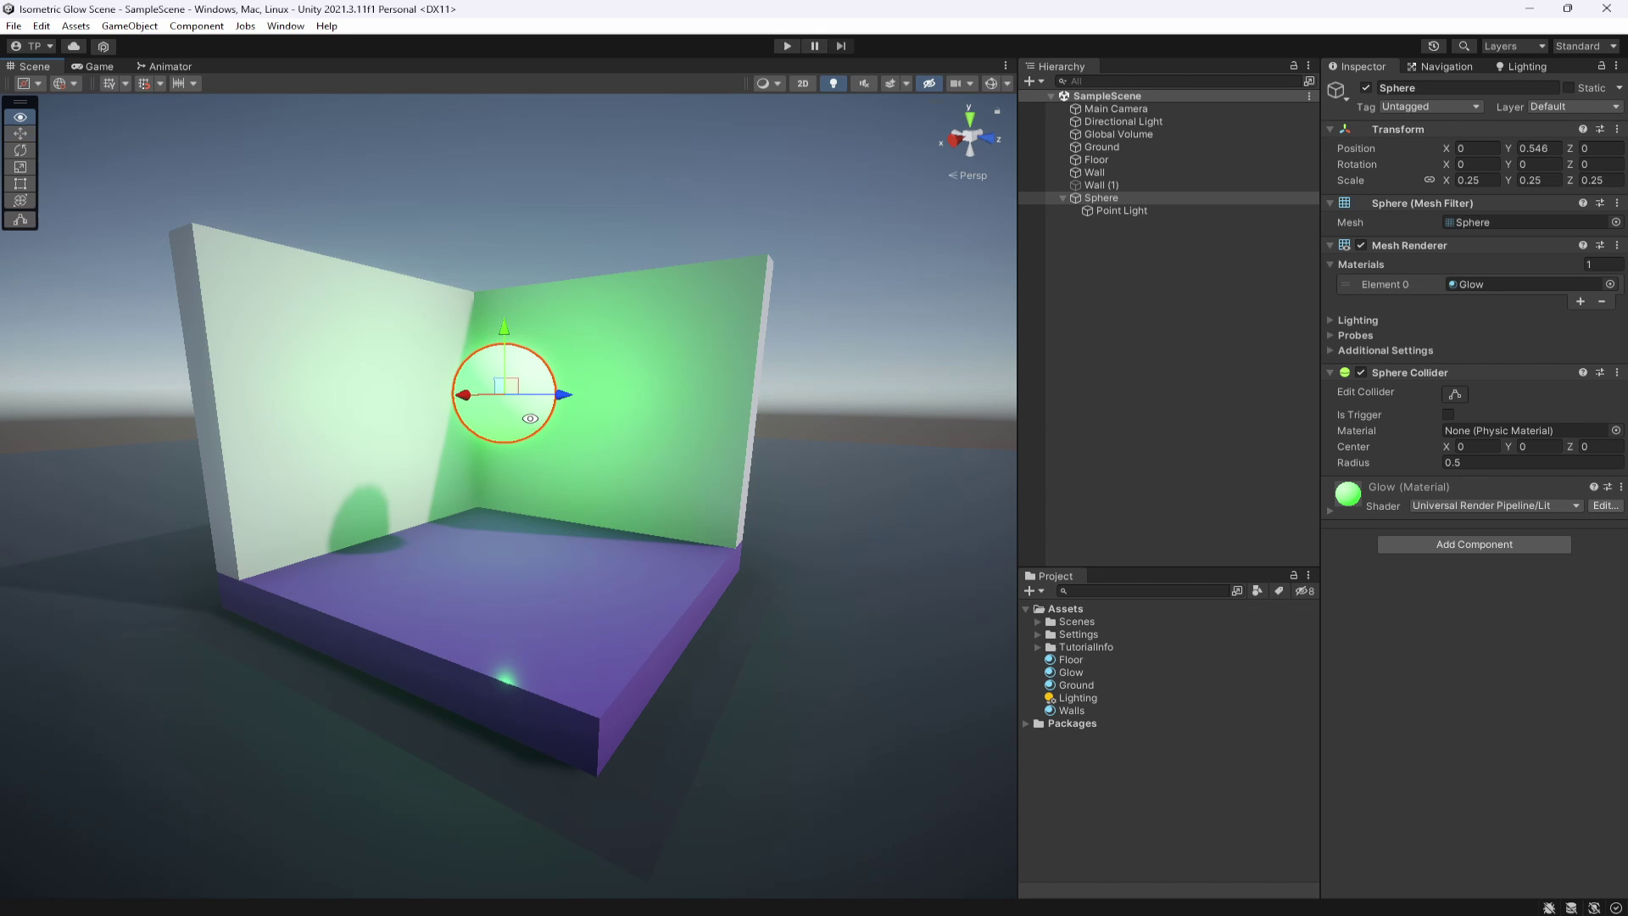
# - Deactivate the Point Light object and collapse the Sphere's children in the scene hierarchy
pyautogui.moveTo(527, 417)
pyautogui.keyDown('alt'); pyautogui.mouseDown()
pyautogui.moveTo(705, 363)
pyautogui.moveTo(413, 489)
pyautogui.moveTo(531, 498)
pyautogui.moveTo(445, 463)
pyautogui.moveTo(508, 440)
pyautogui.mouseUp(); pyautogui.keyUp('alt')
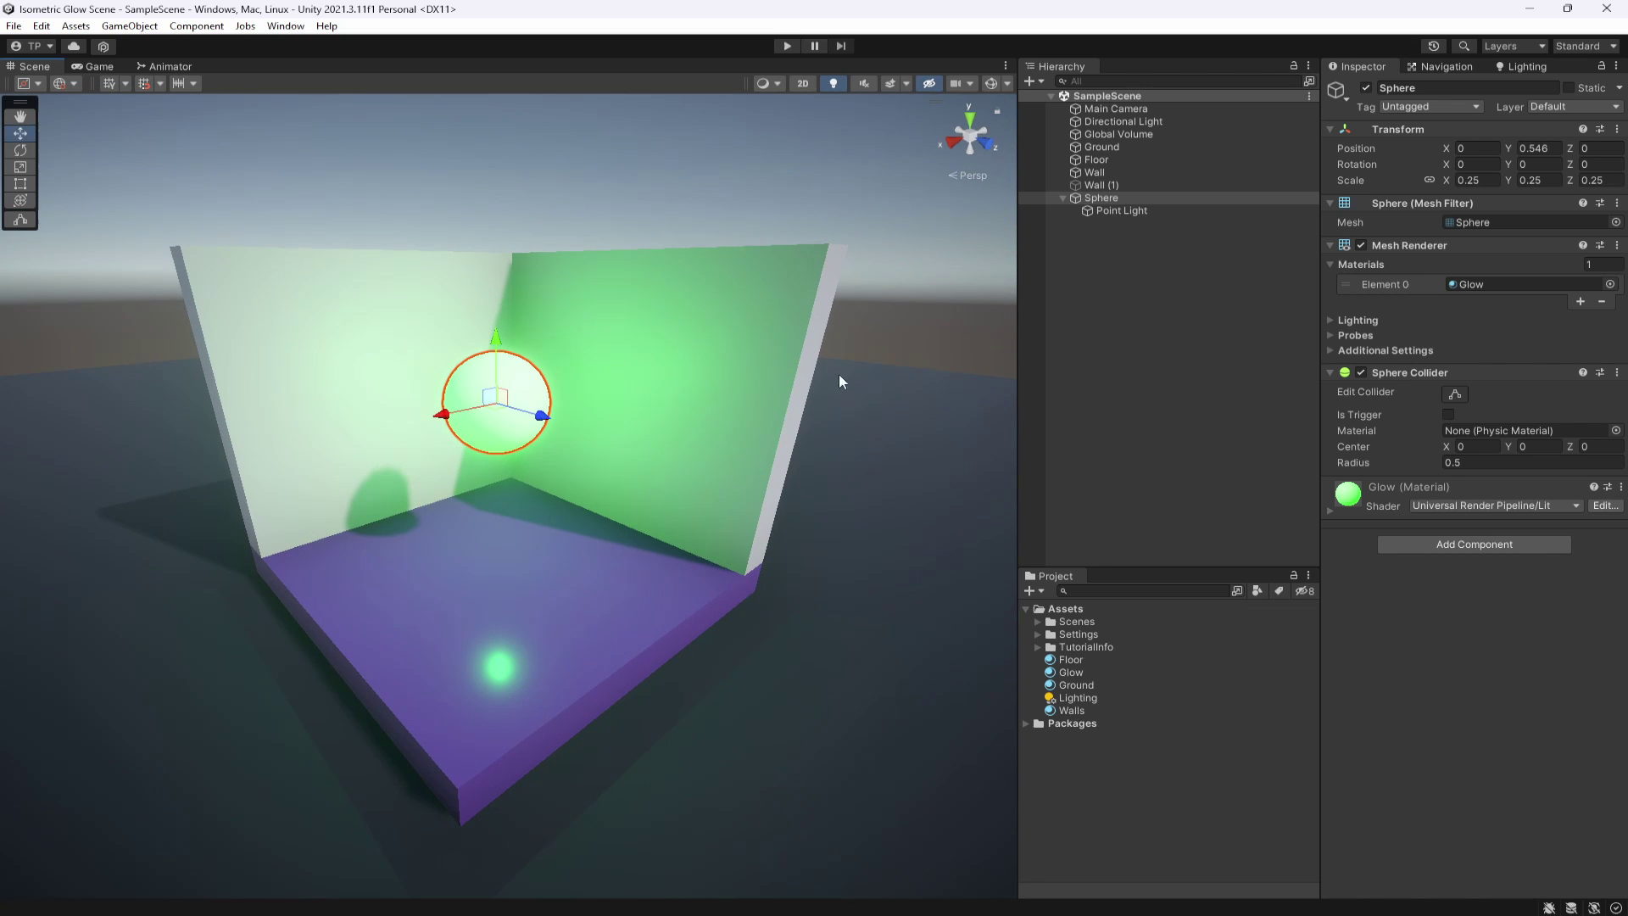
pyautogui.click(1190, 212)
pyautogui.click(1367, 87)
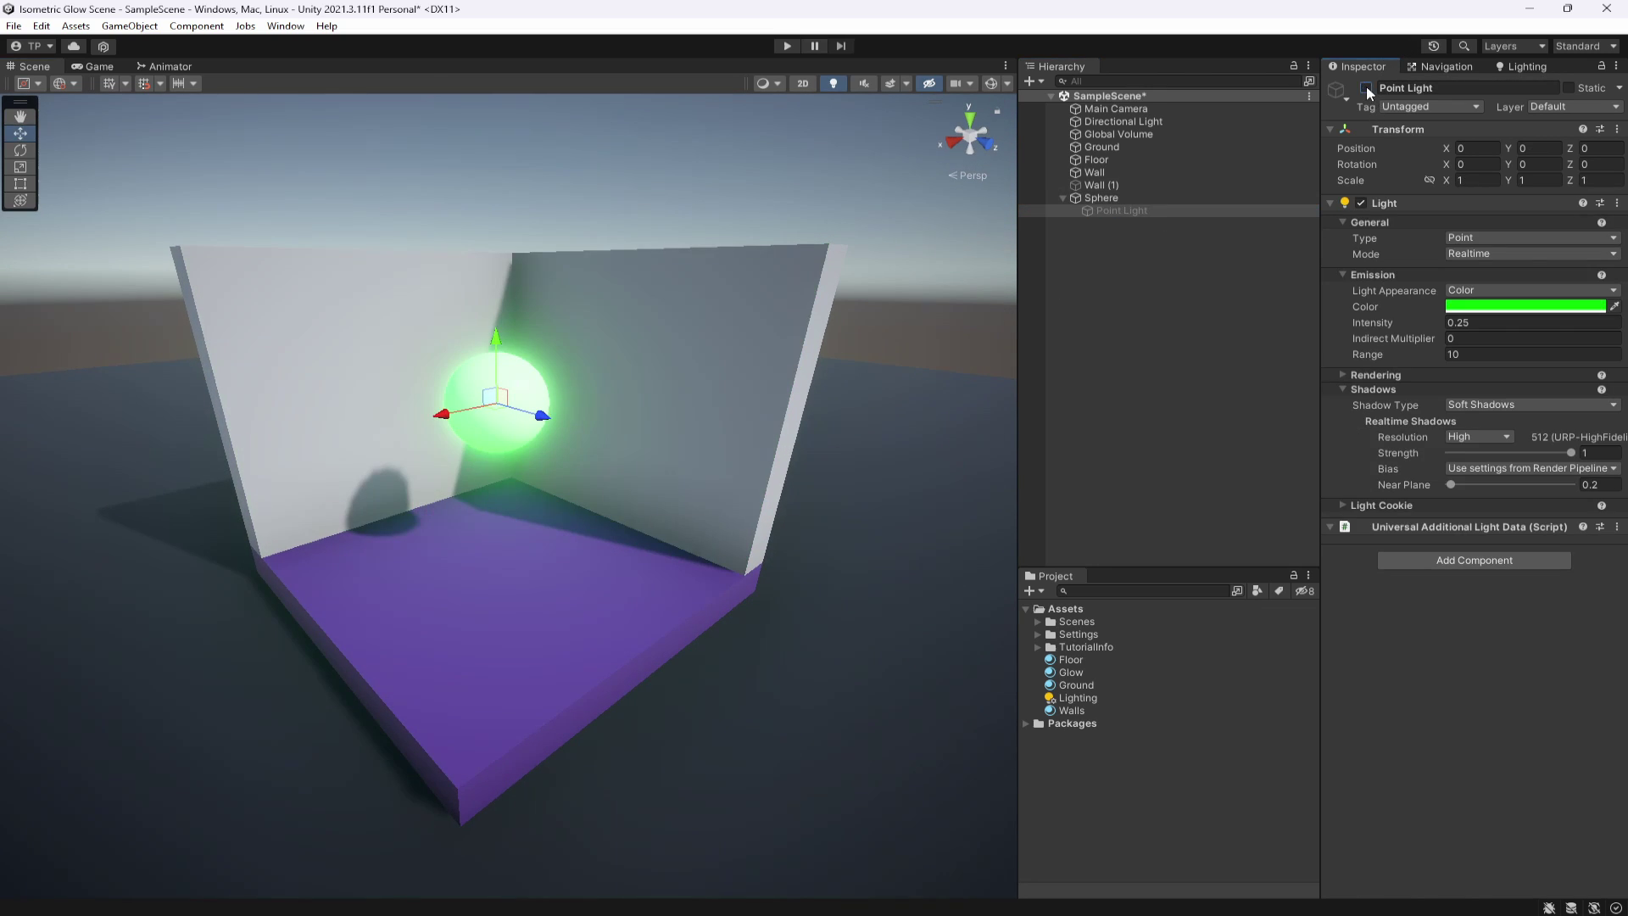
pyautogui.click(1064, 197)
# - Mark only the Sphere itself as Static without its child objects, save the scene, and check its Mesh Renderer lighting options
pyautogui.click(1073, 198)
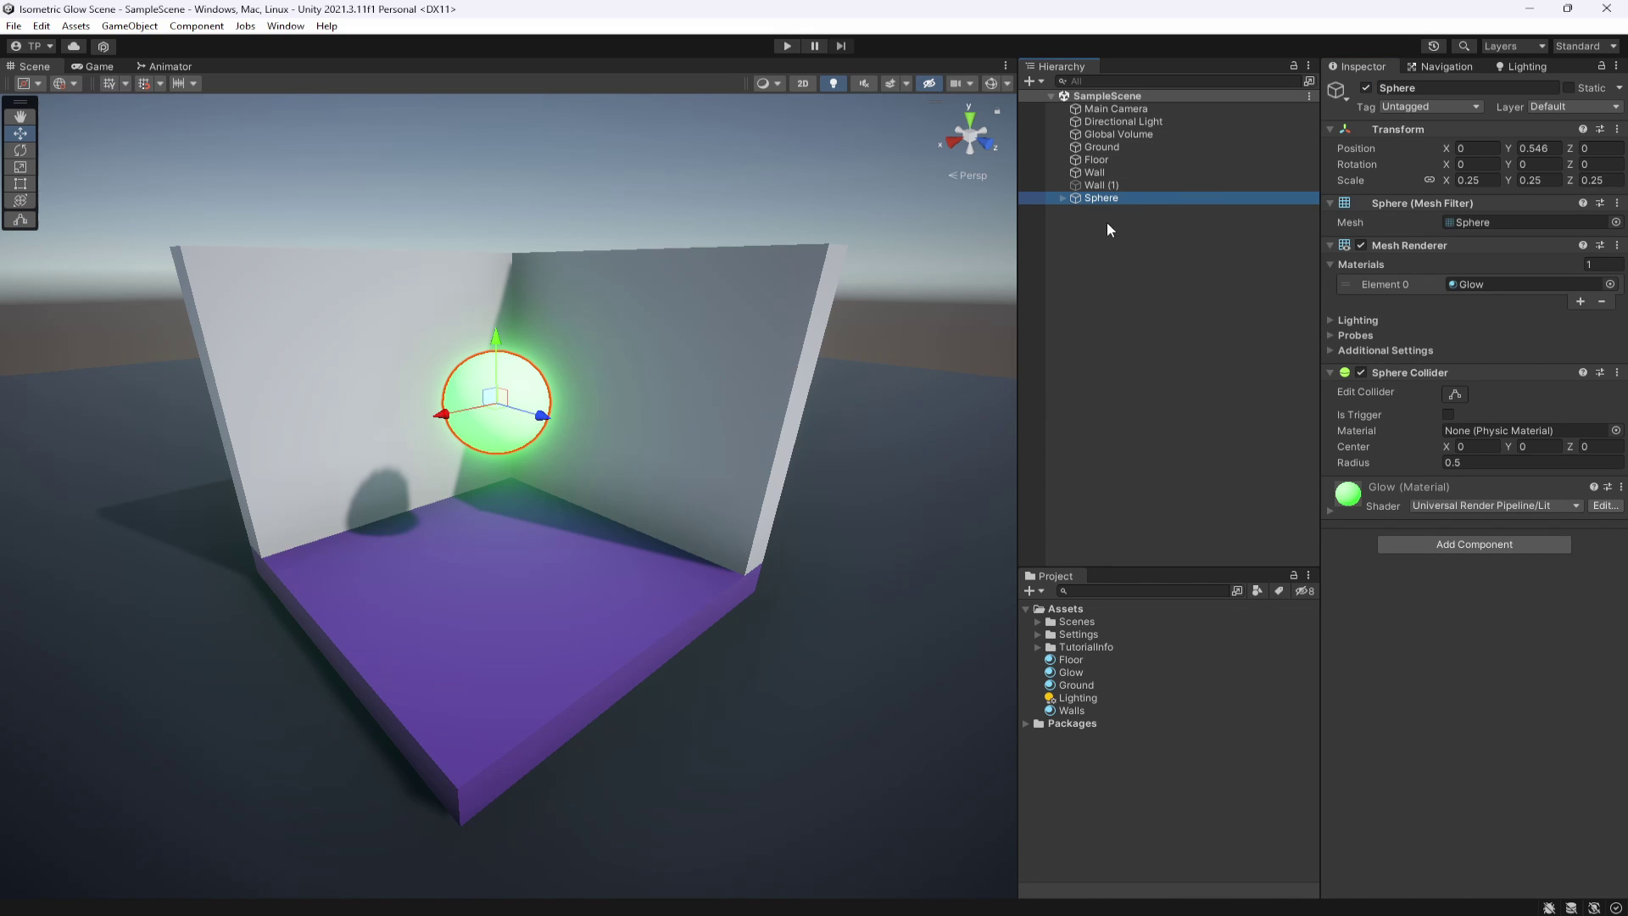
pyautogui.click(1570, 87)
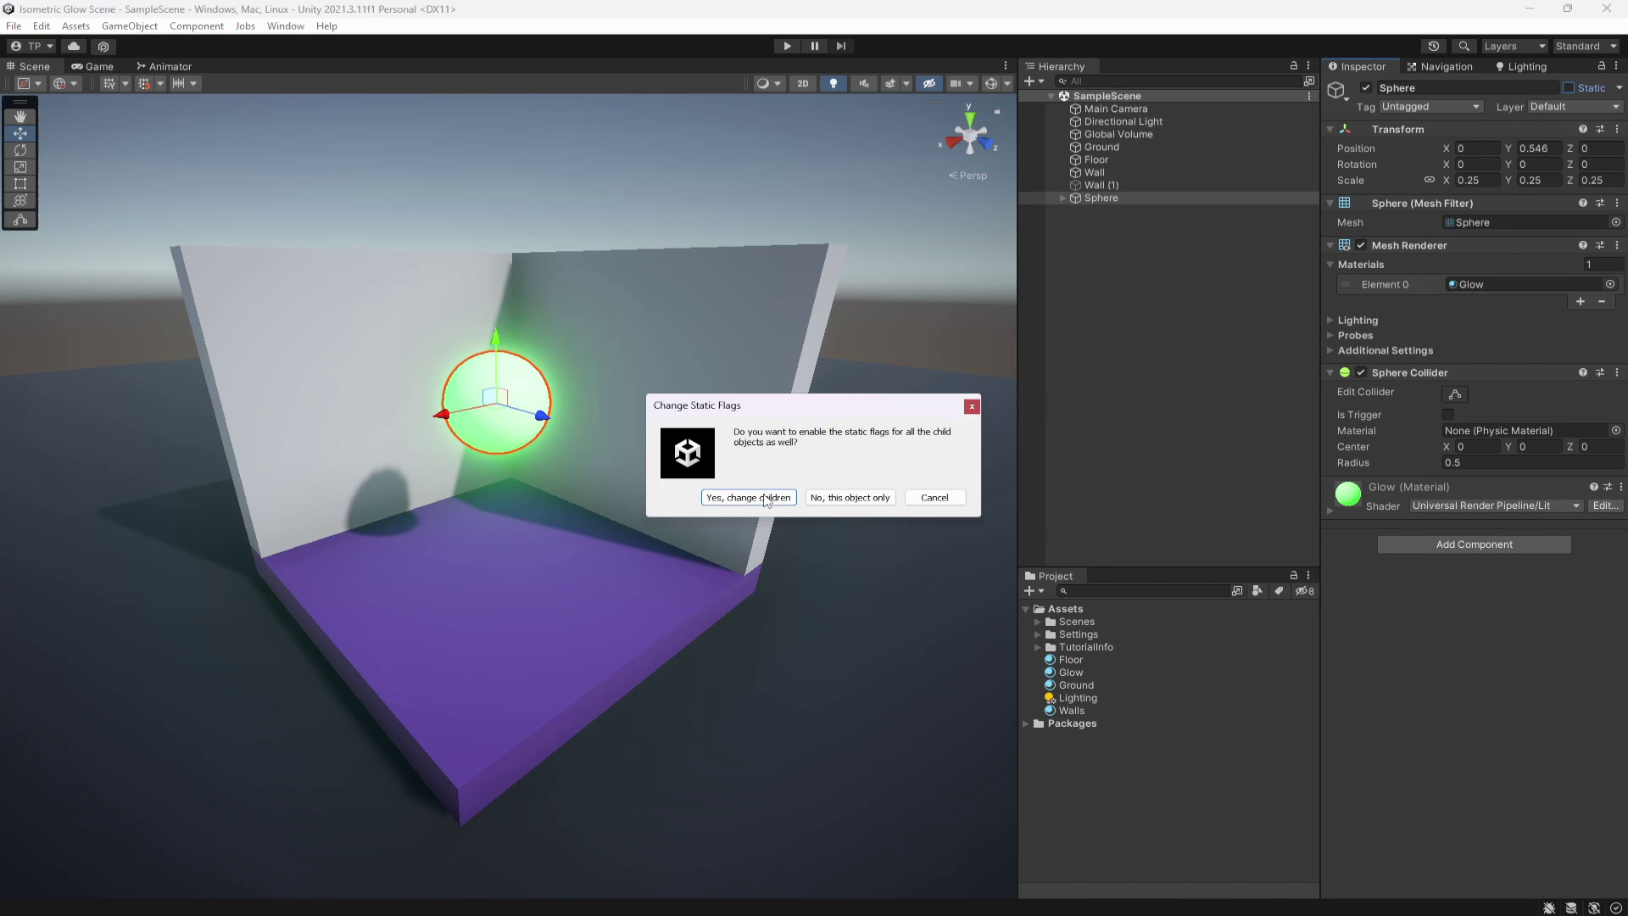
pyautogui.click(833, 499)
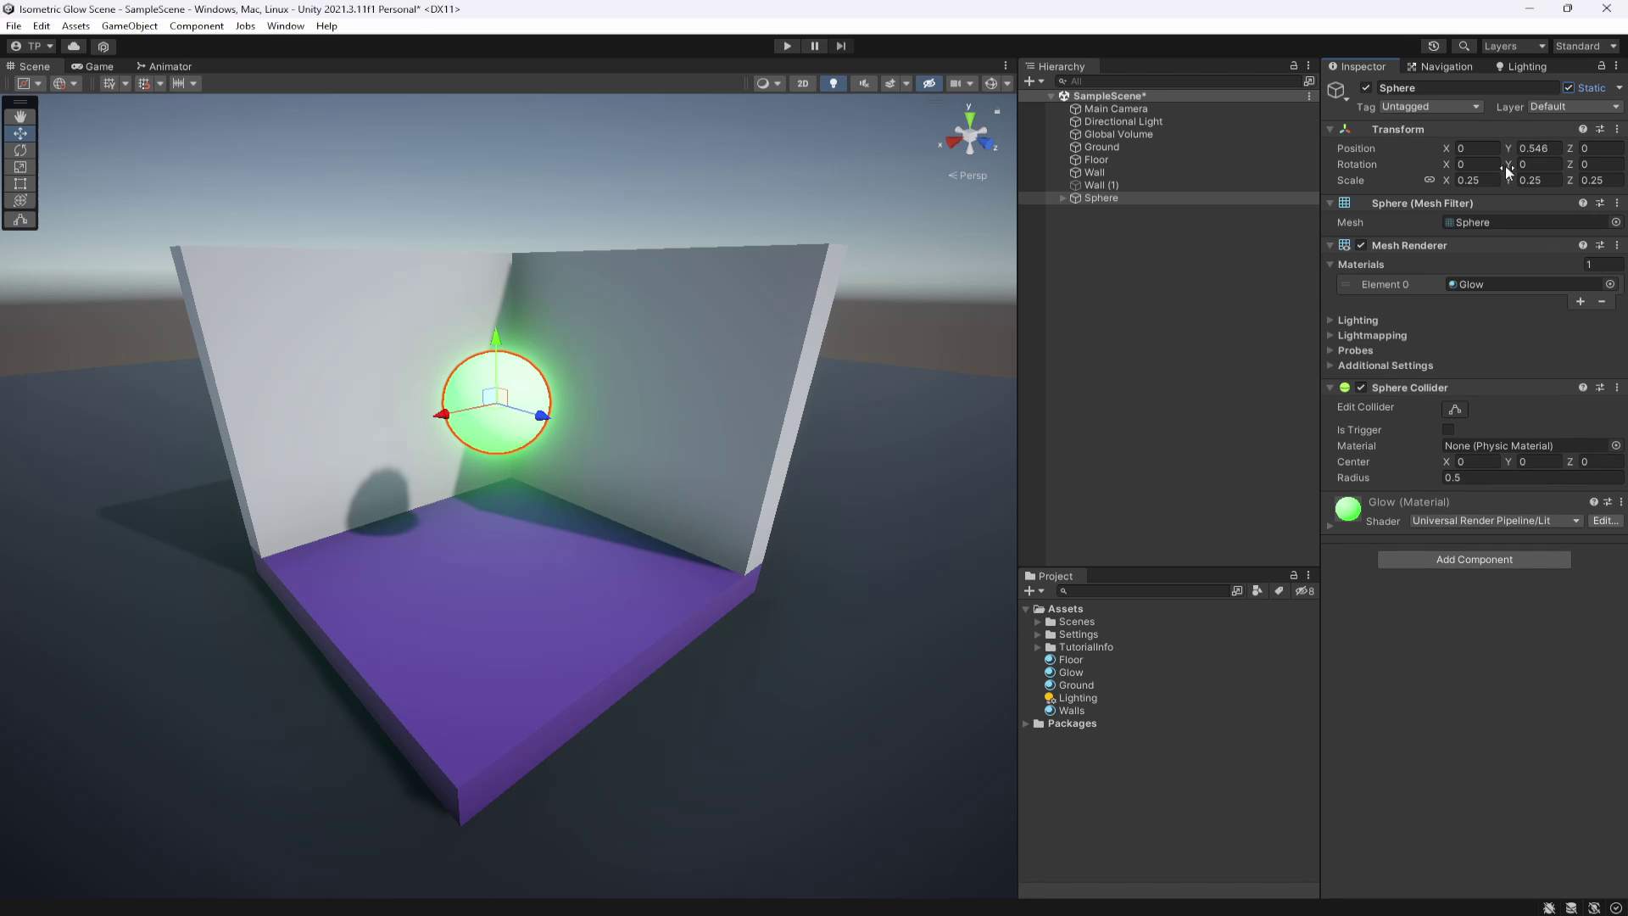
pyautogui.hotkey('ctrl', 's')
pyautogui.click(1361, 319)
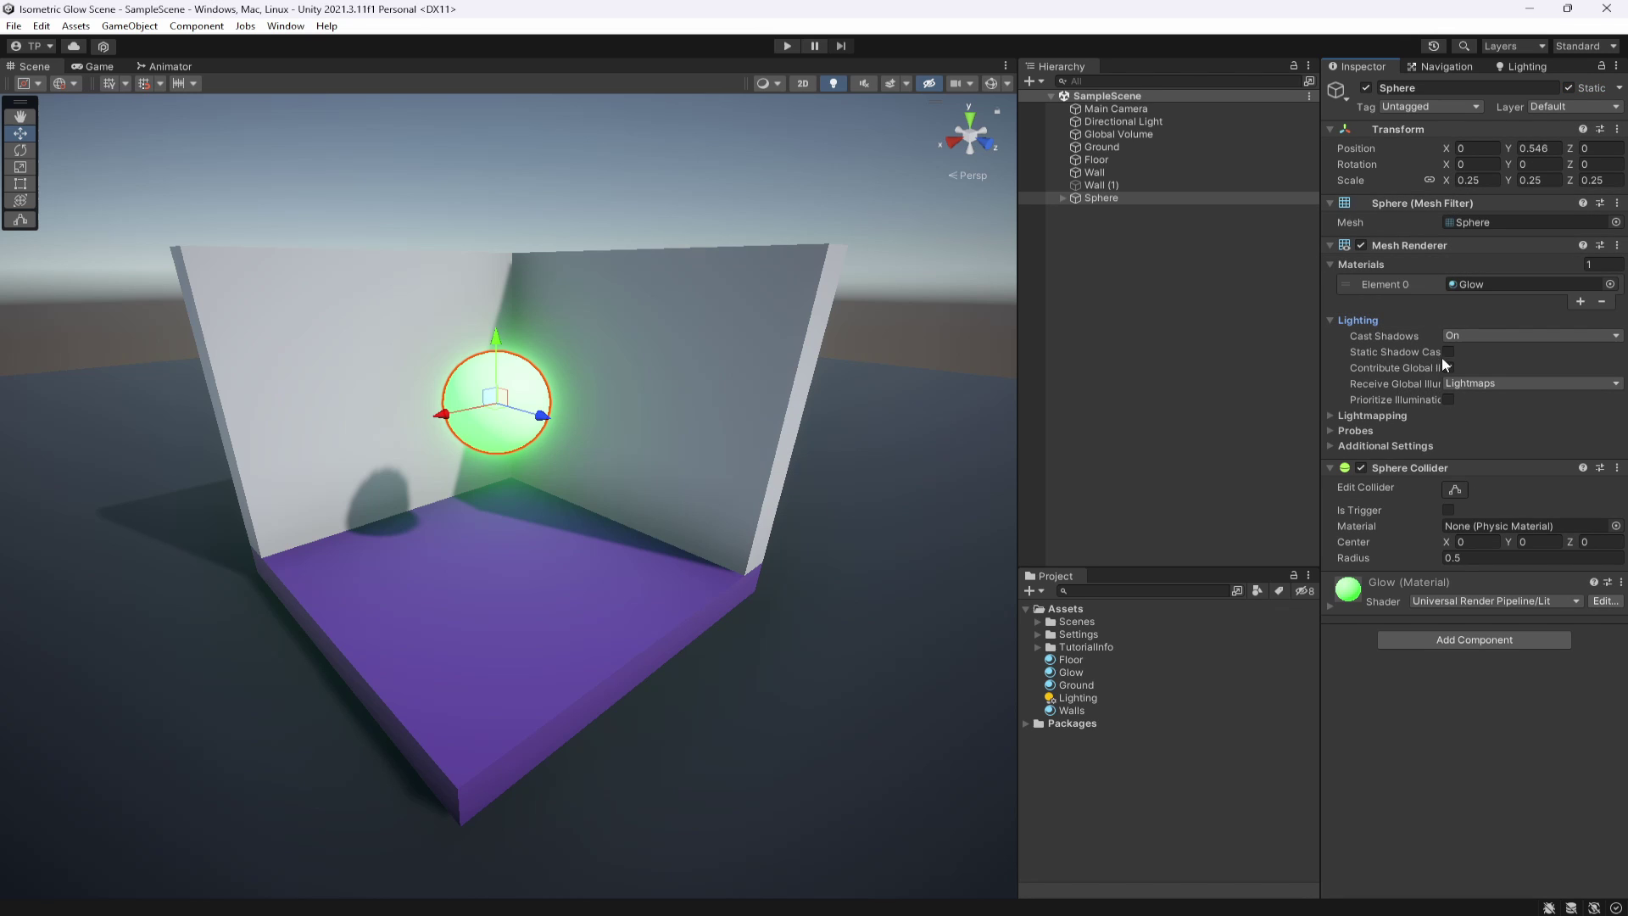
pyautogui.click(1357, 321)
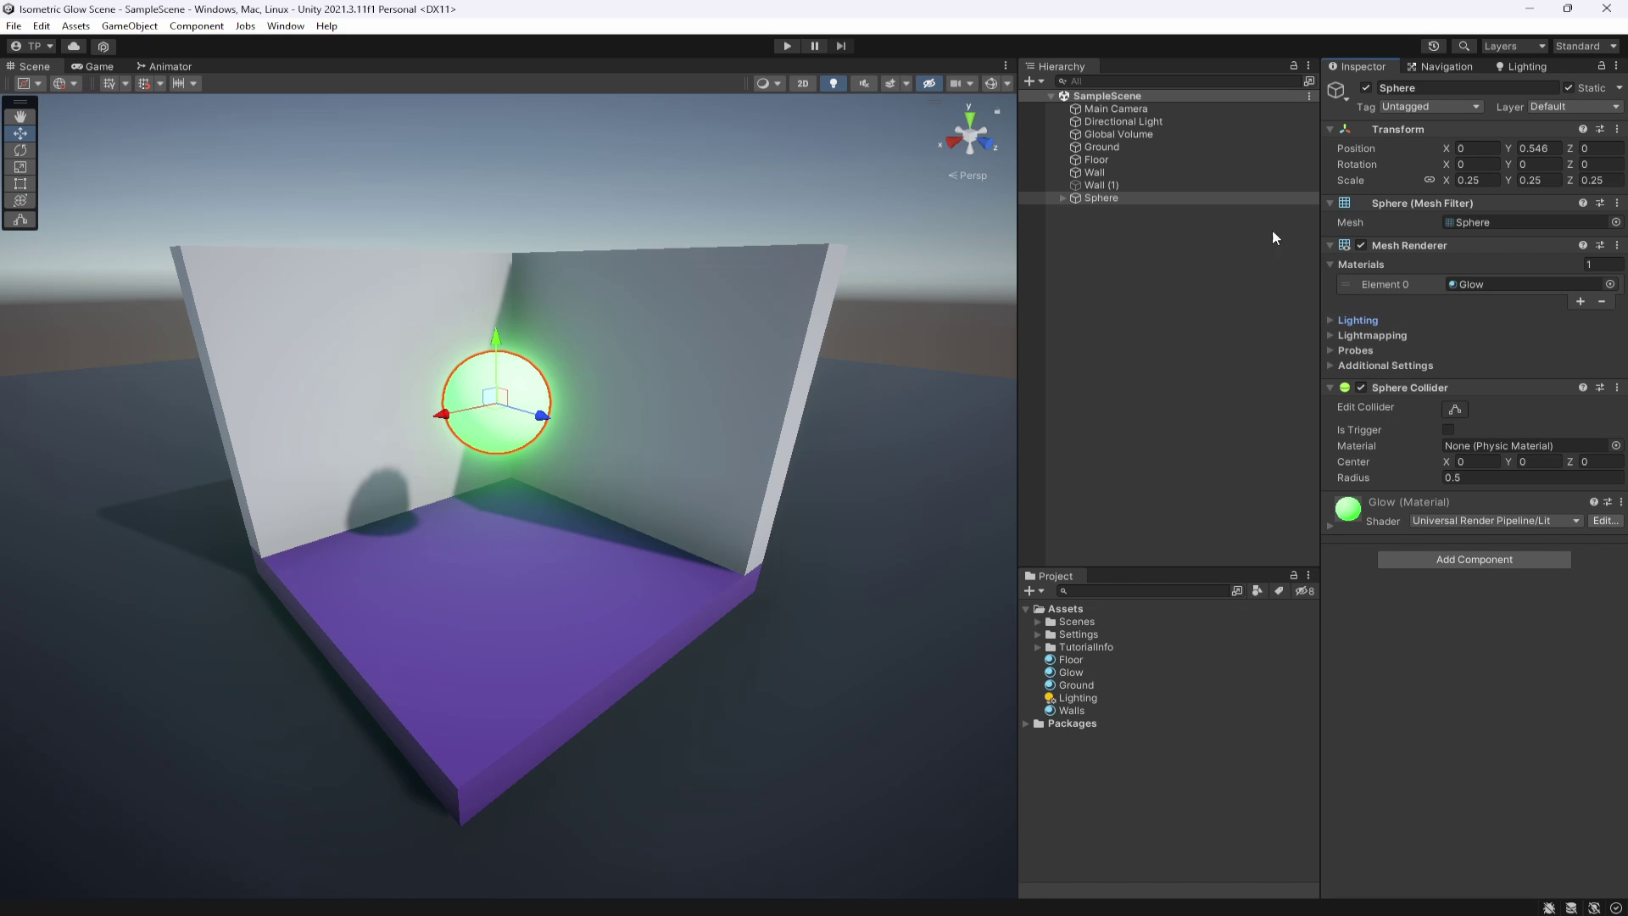
# - Mark the Ground, Floor, Wall and Wall (1) objects as Static together
pyautogui.click(1130, 186)
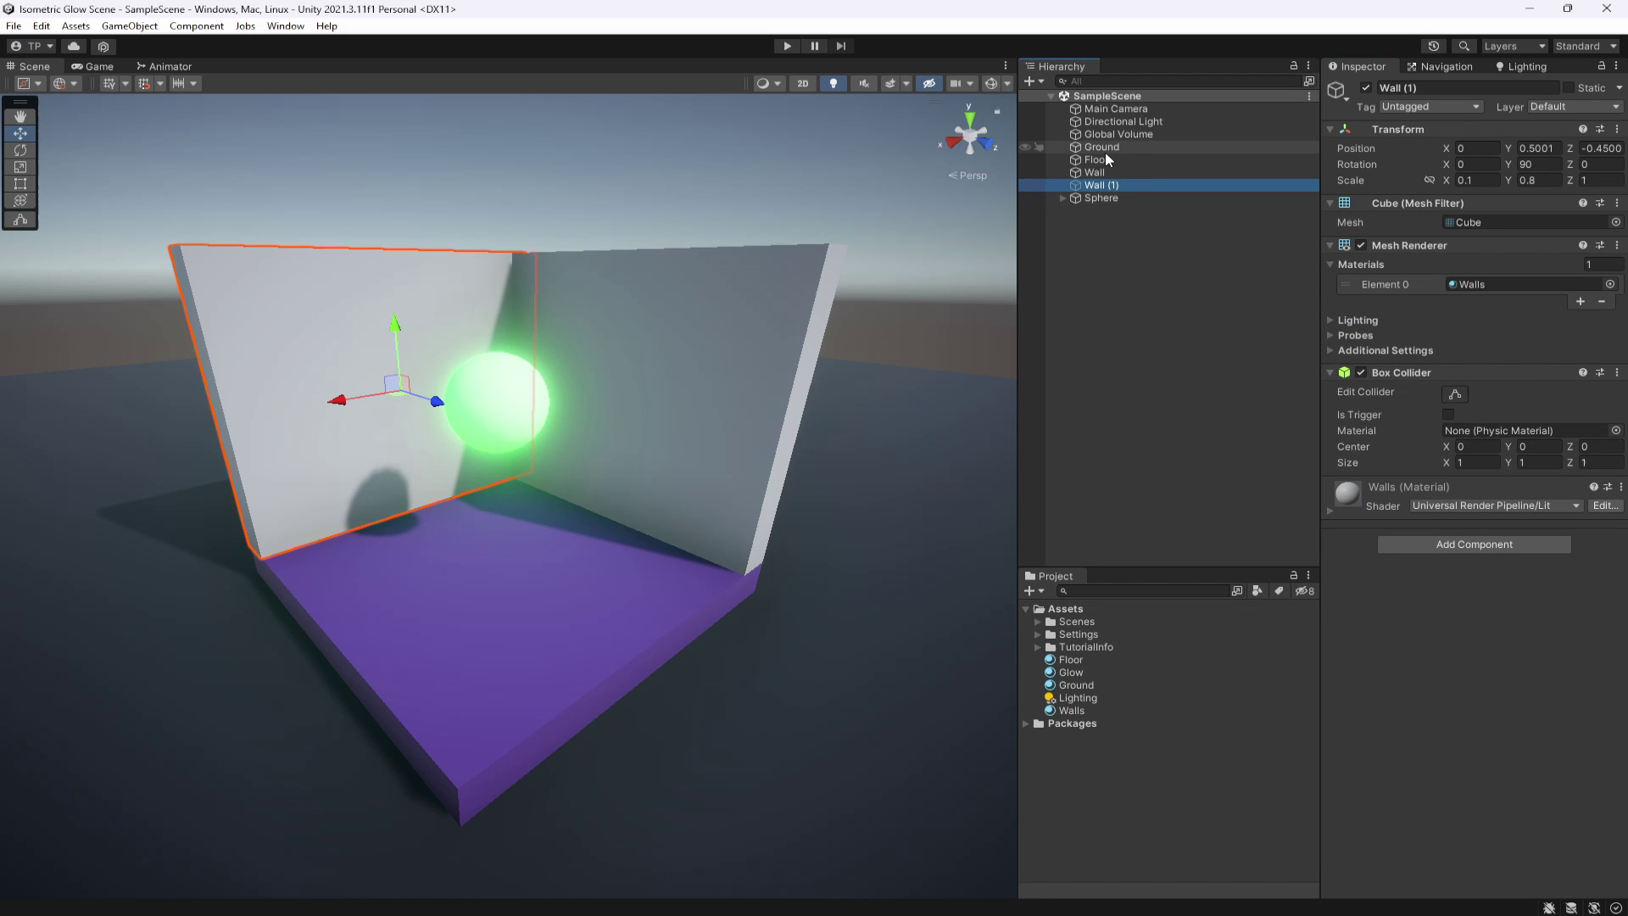
pyautogui.keyDown('shift'); pyautogui.click(1105, 148); pyautogui.keyUp('shift')
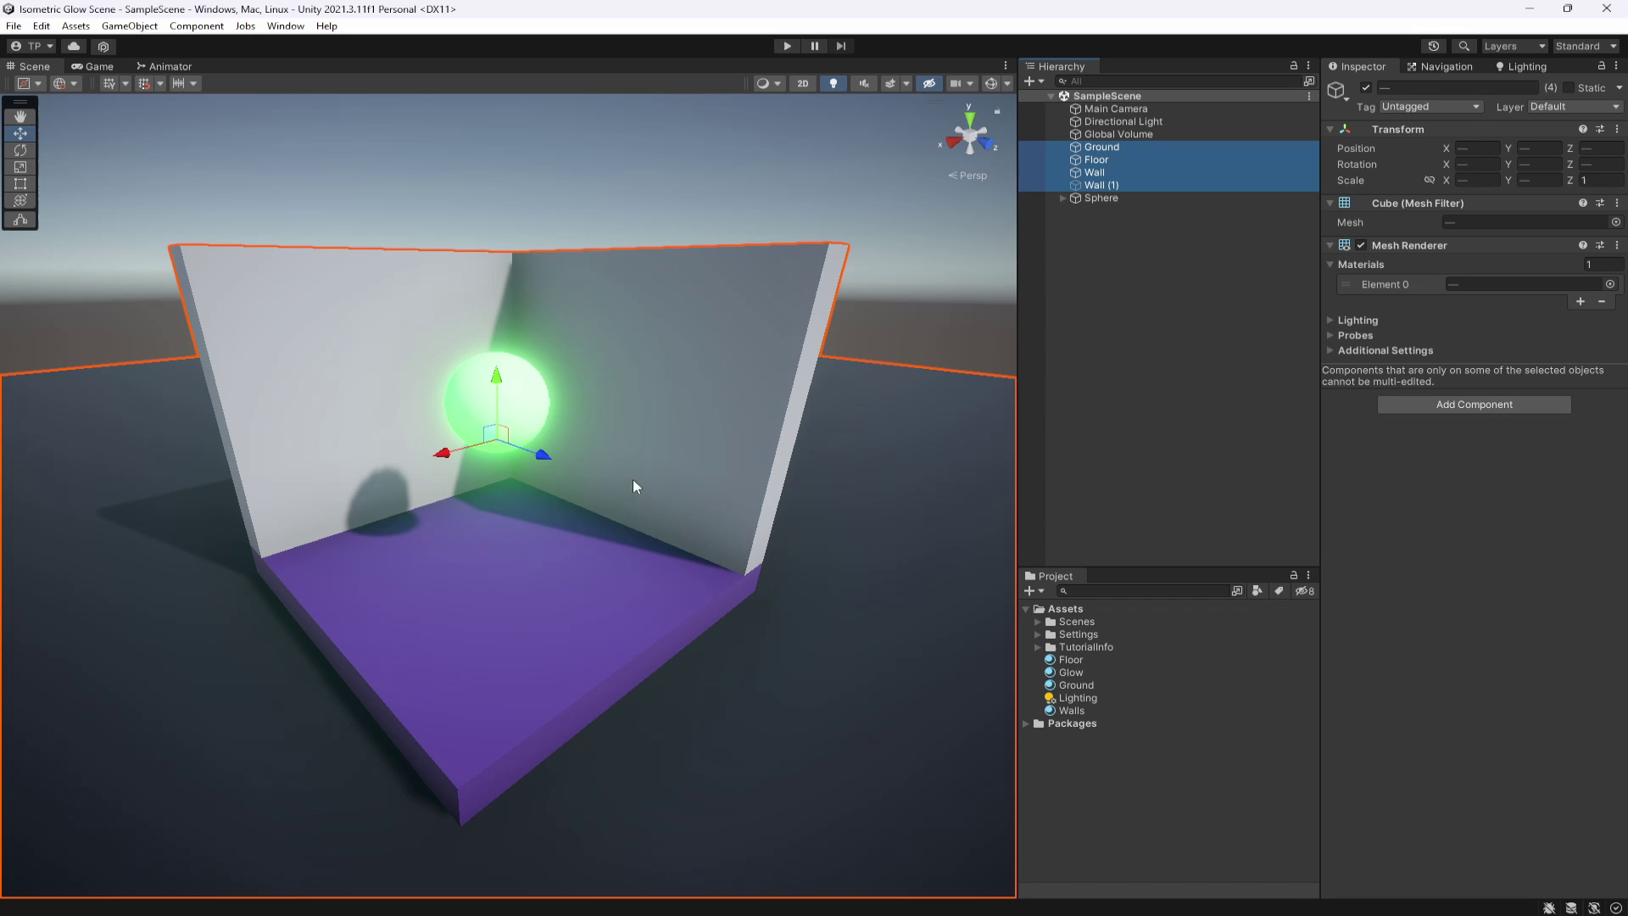
pyautogui.click(1575, 85)
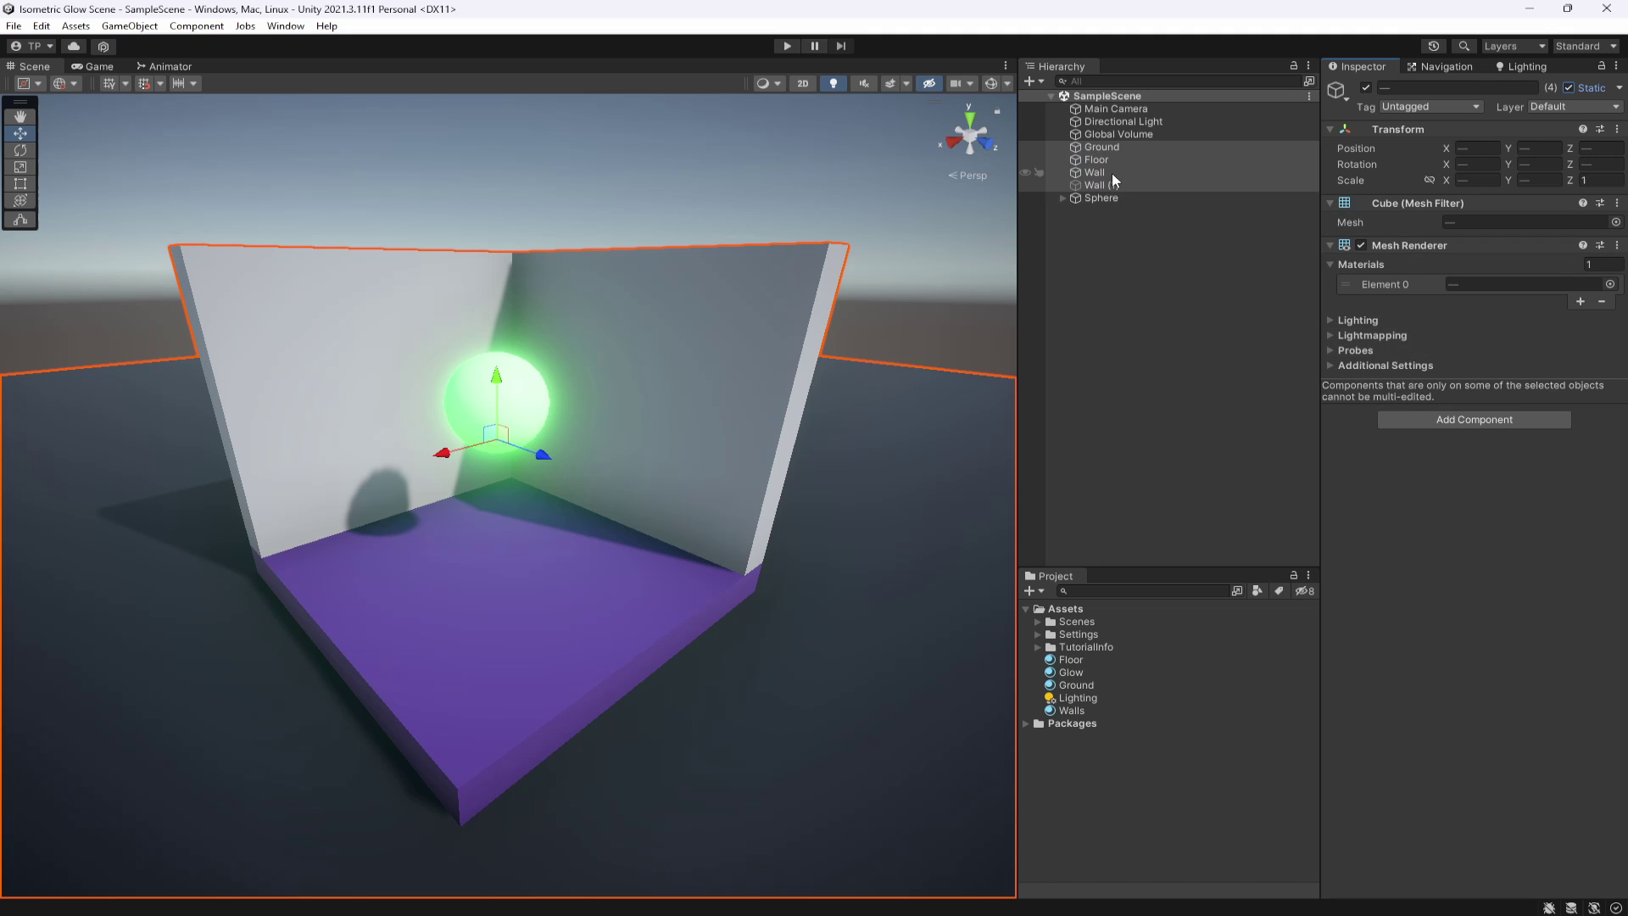
pyautogui.click(1102, 197)
pyautogui.keyDown('alt'); pyautogui.moveTo(814, 356); pyautogui.dragTo(600, 399); pyautogui.keyUp('alt')
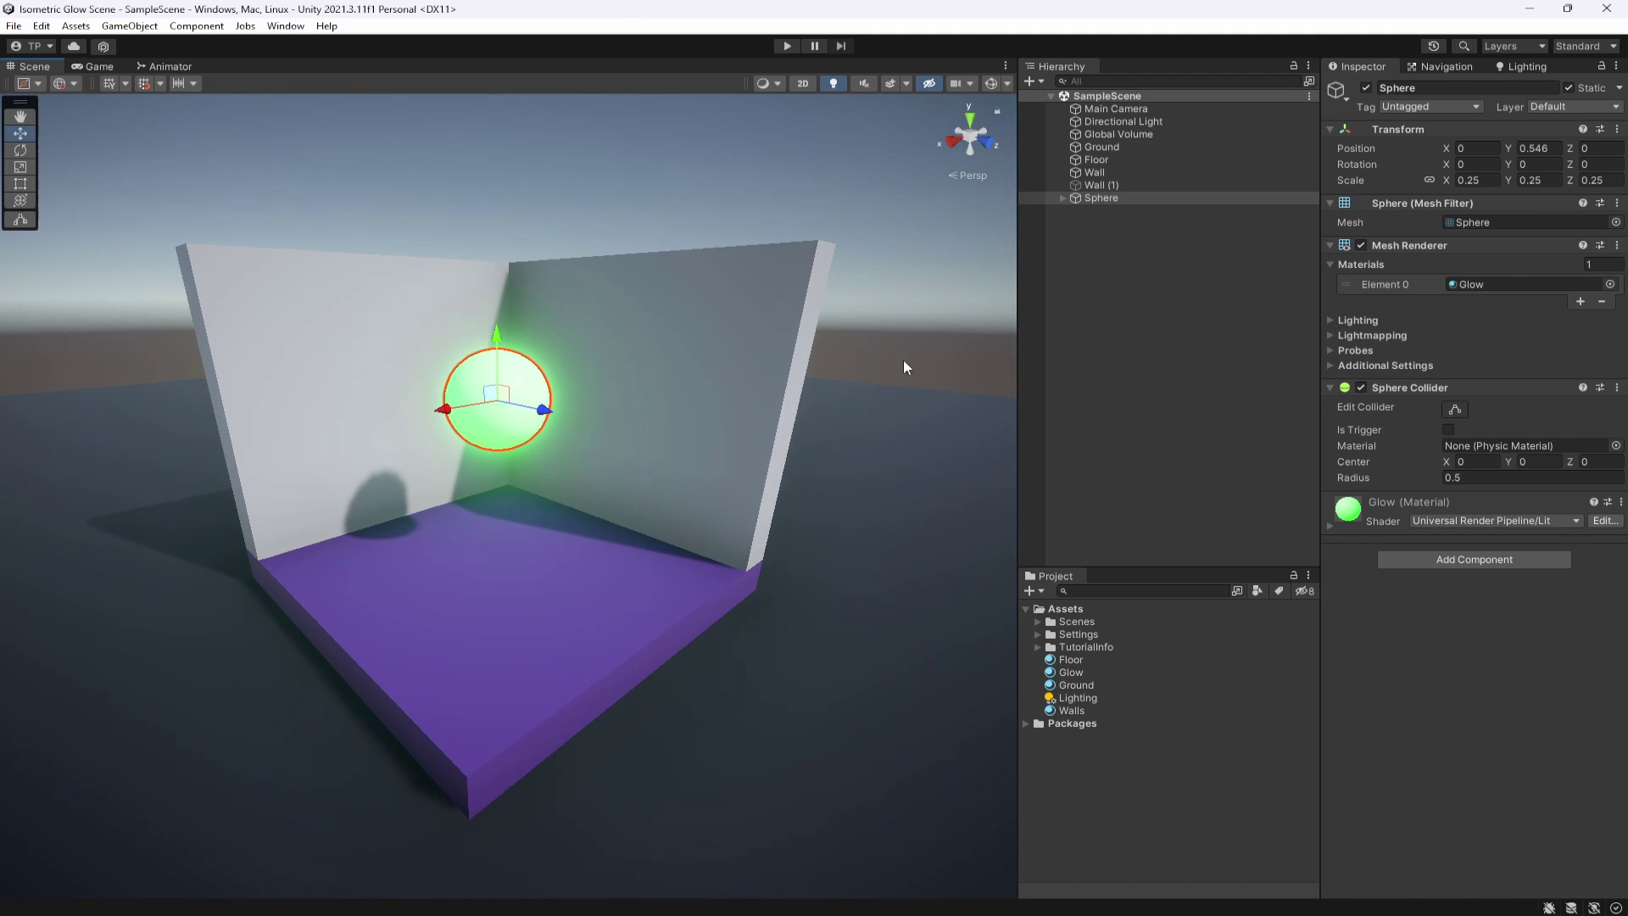
pyautogui.keyDown('alt'); pyautogui.moveTo(727, 392); pyautogui.dragTo(734, 388); pyautogui.keyUp('alt')
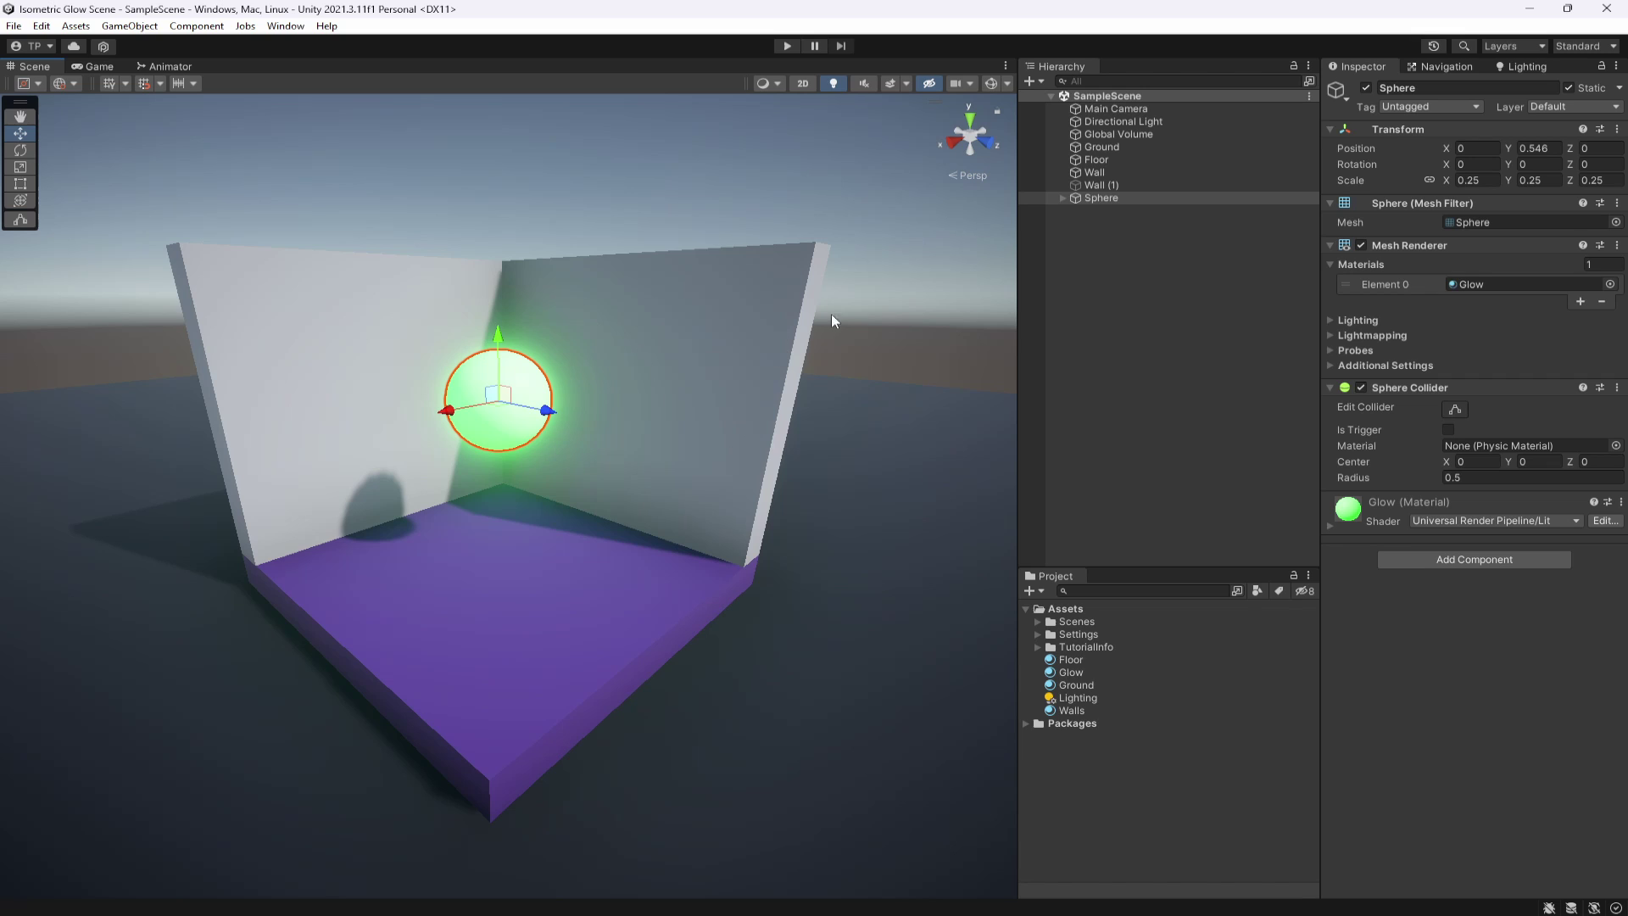
# - Open the scene's Lighting settings and bake the lightmaps with Generate Lighting
pyautogui.click(285, 25)
pyautogui.moveTo(356, 337)
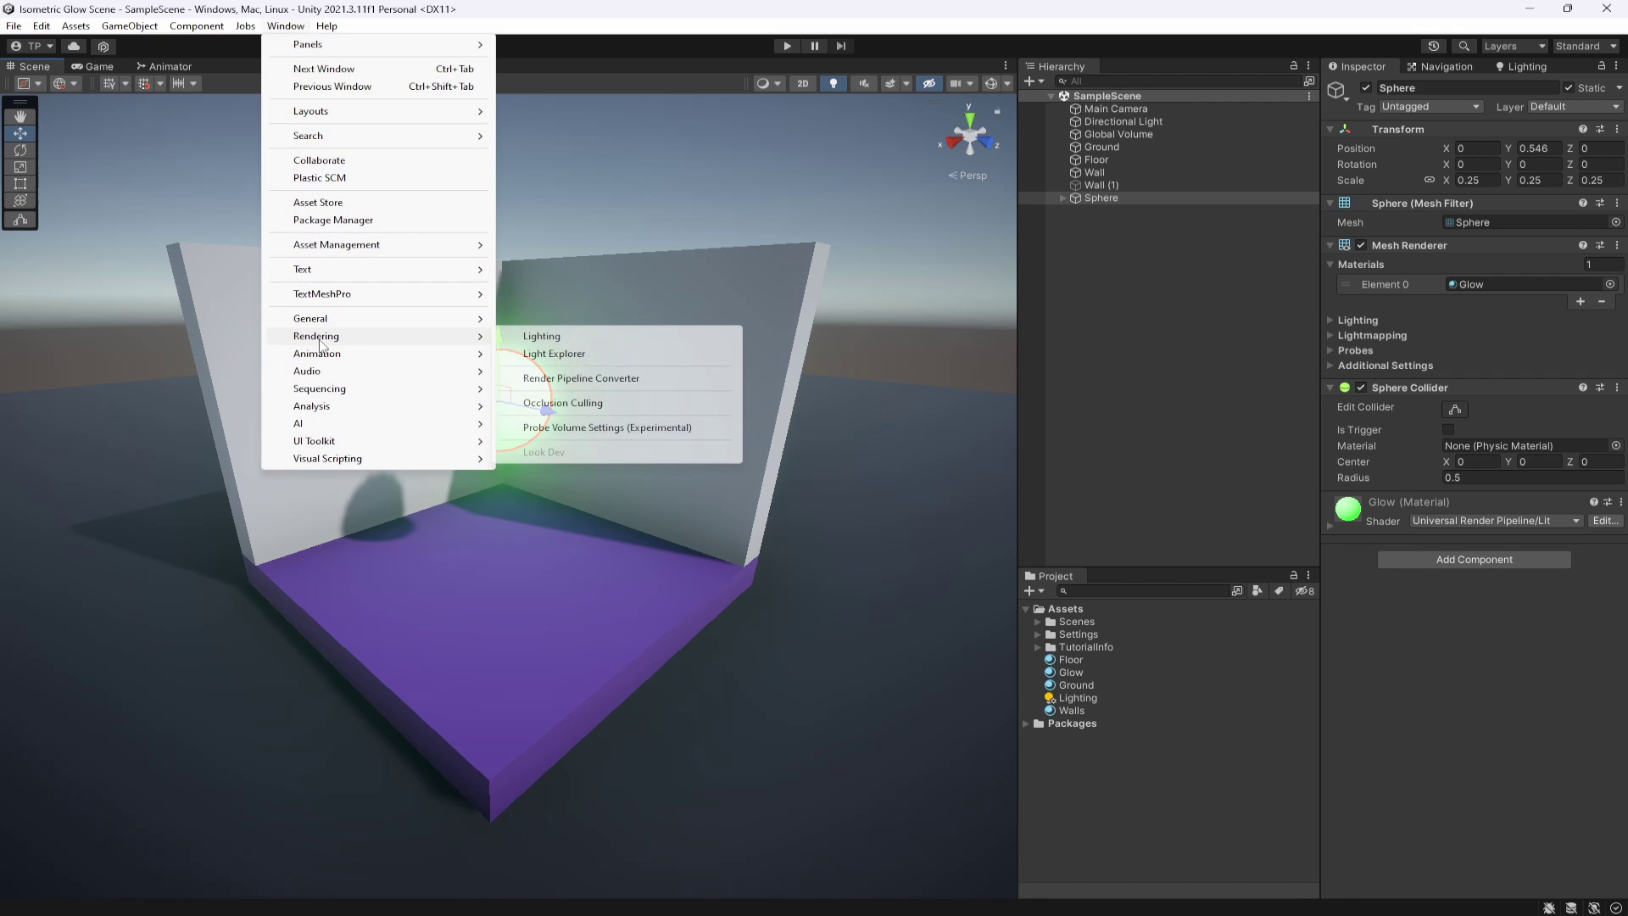
pyautogui.click(542, 337)
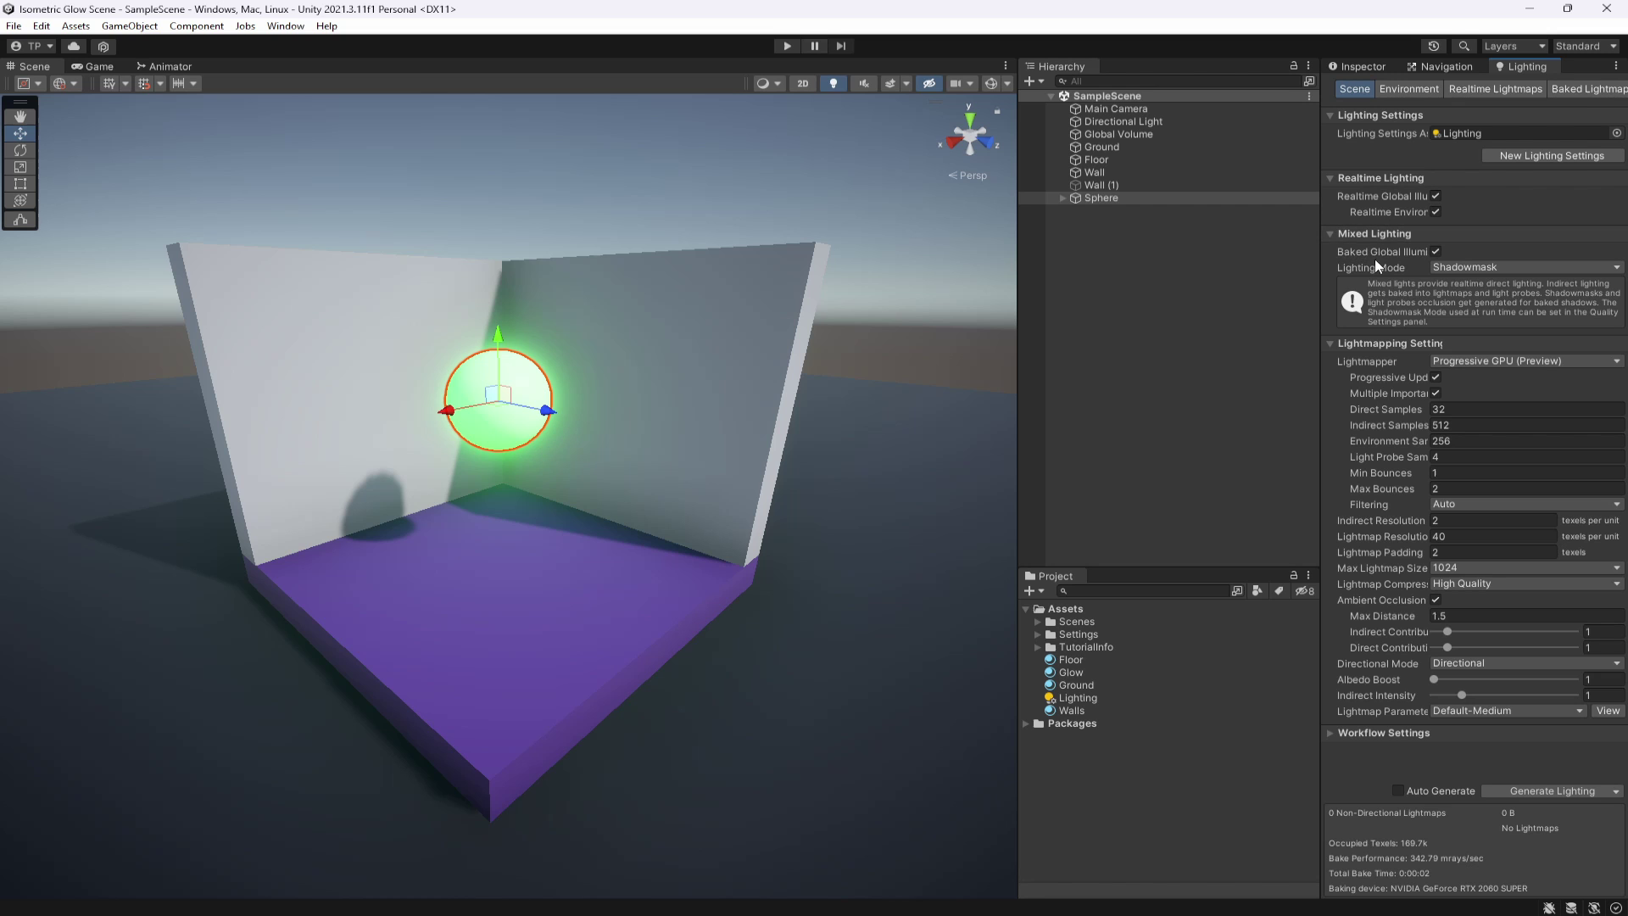
pyautogui.keyDown('alt'); pyautogui.moveTo(331, 370); pyautogui.dragTo(386, 357); pyautogui.keyUp('alt')
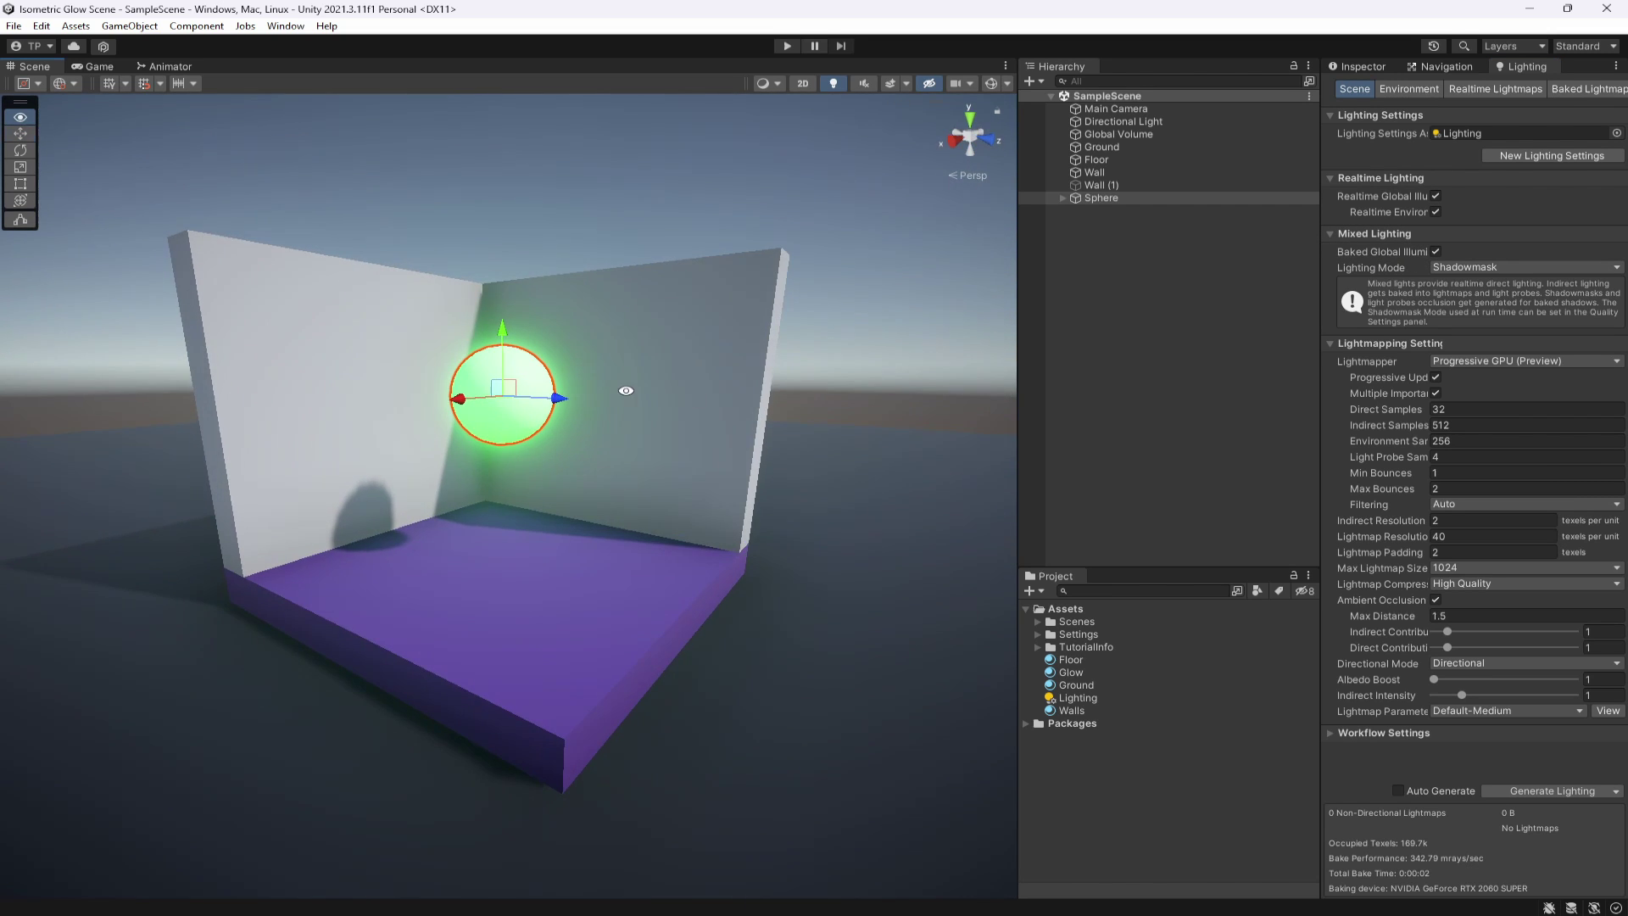
pyautogui.keyDown('alt'); pyautogui.moveTo(632, 392); pyautogui.dragTo(628, 424); pyautogui.keyUp('alt')
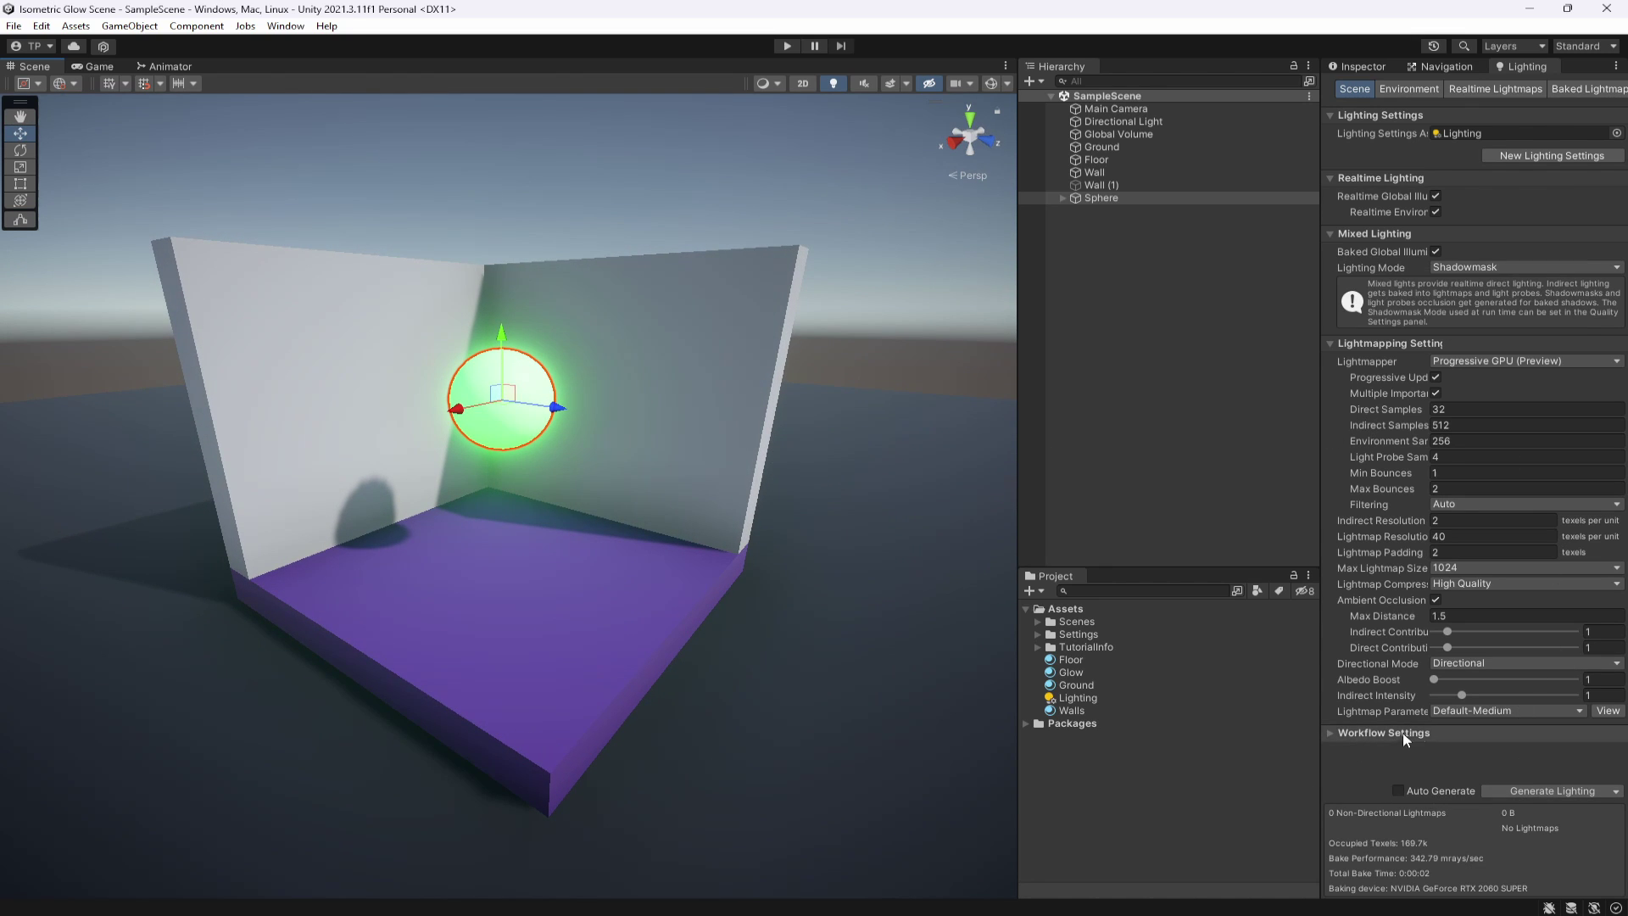
pyautogui.click(1617, 792)
pyautogui.click(1619, 792)
pyautogui.click(1521, 763)
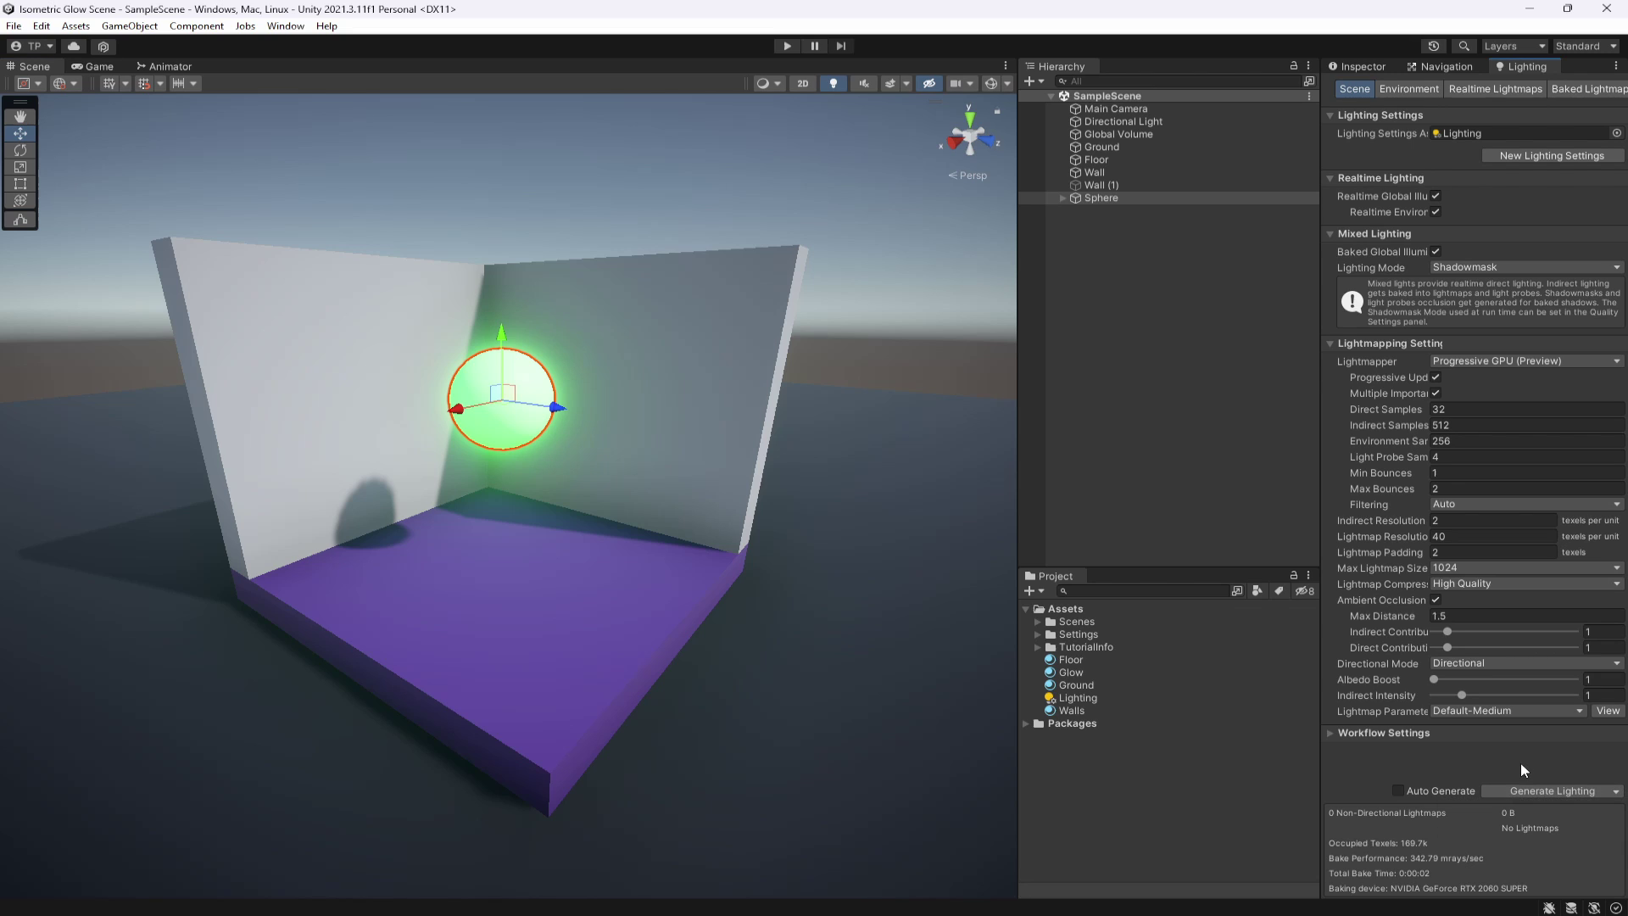
pyautogui.click(1558, 791)
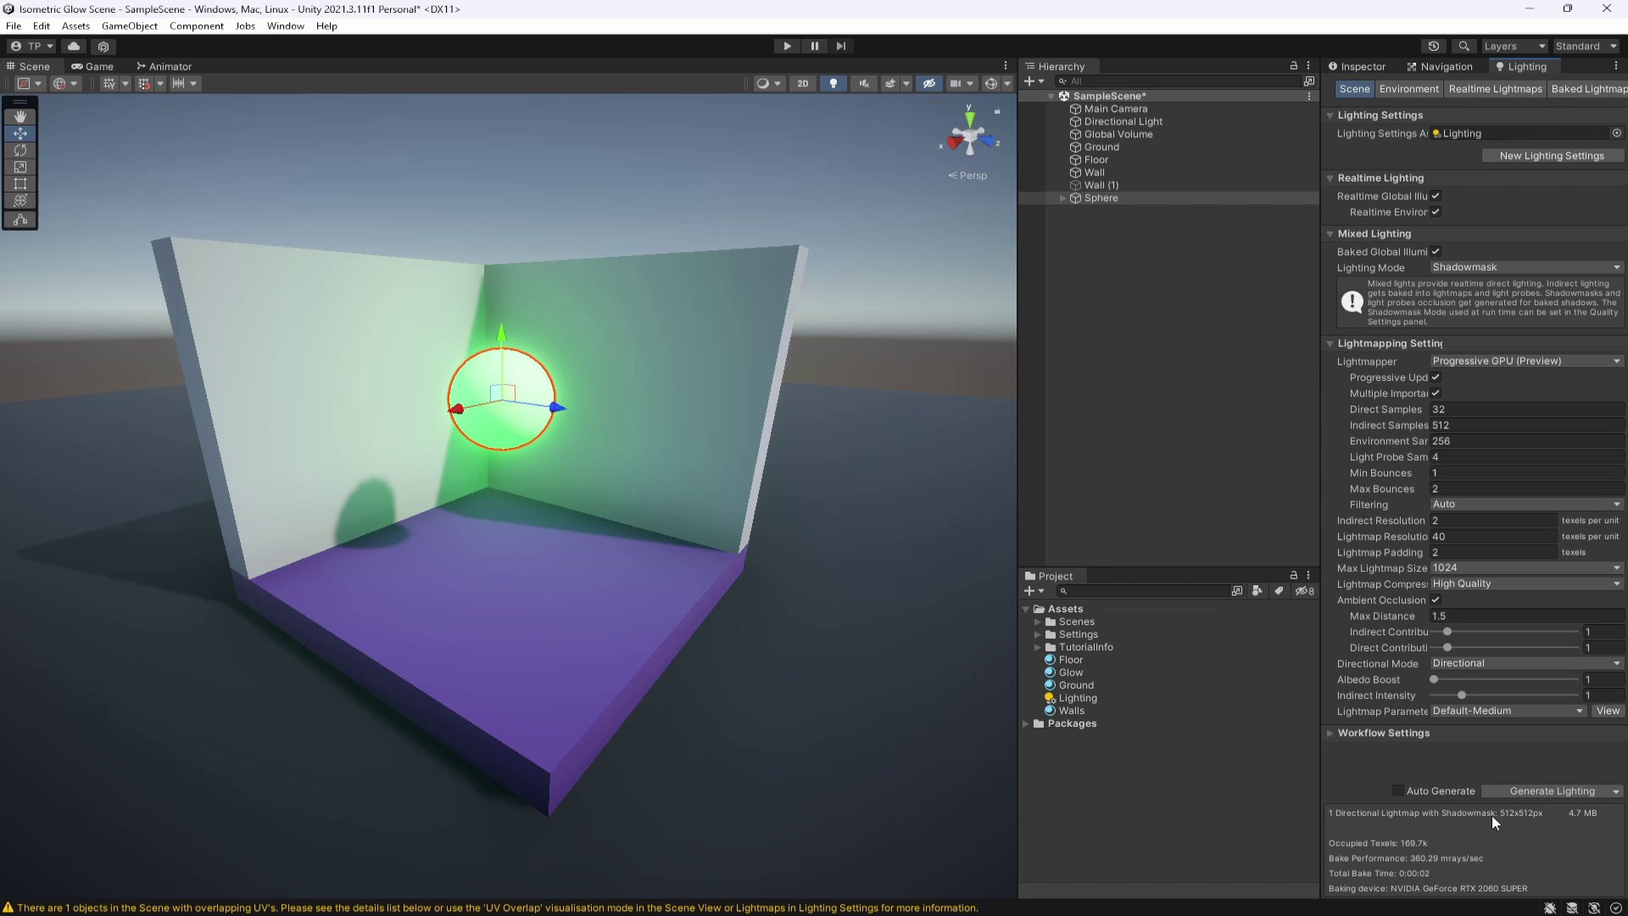
# - Try moving the Sphere along the Z axis out of the walled corner to test the baked glow, and undo the move
pyautogui.keyDown('alt'); pyautogui.moveTo(602, 424); pyautogui.dragTo(742, 509); pyautogui.keyUp('alt')
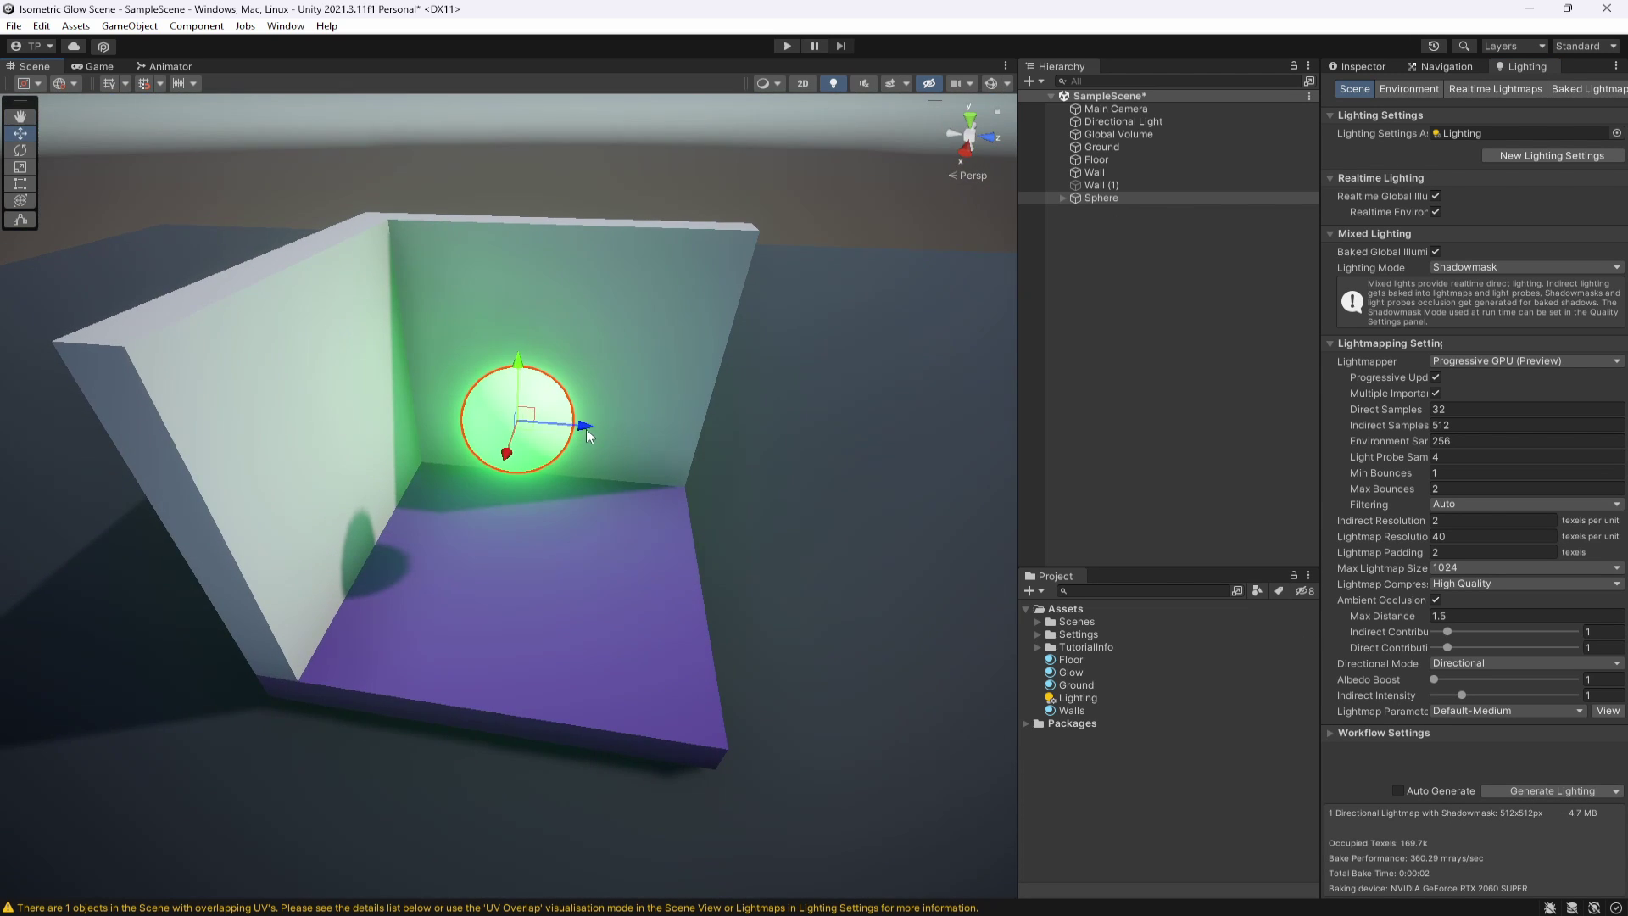
pyautogui.moveTo(587, 430); pyautogui.dragTo(1065, 452)
pyautogui.moveTo(770, 523); pyautogui.dragTo(297, 411)
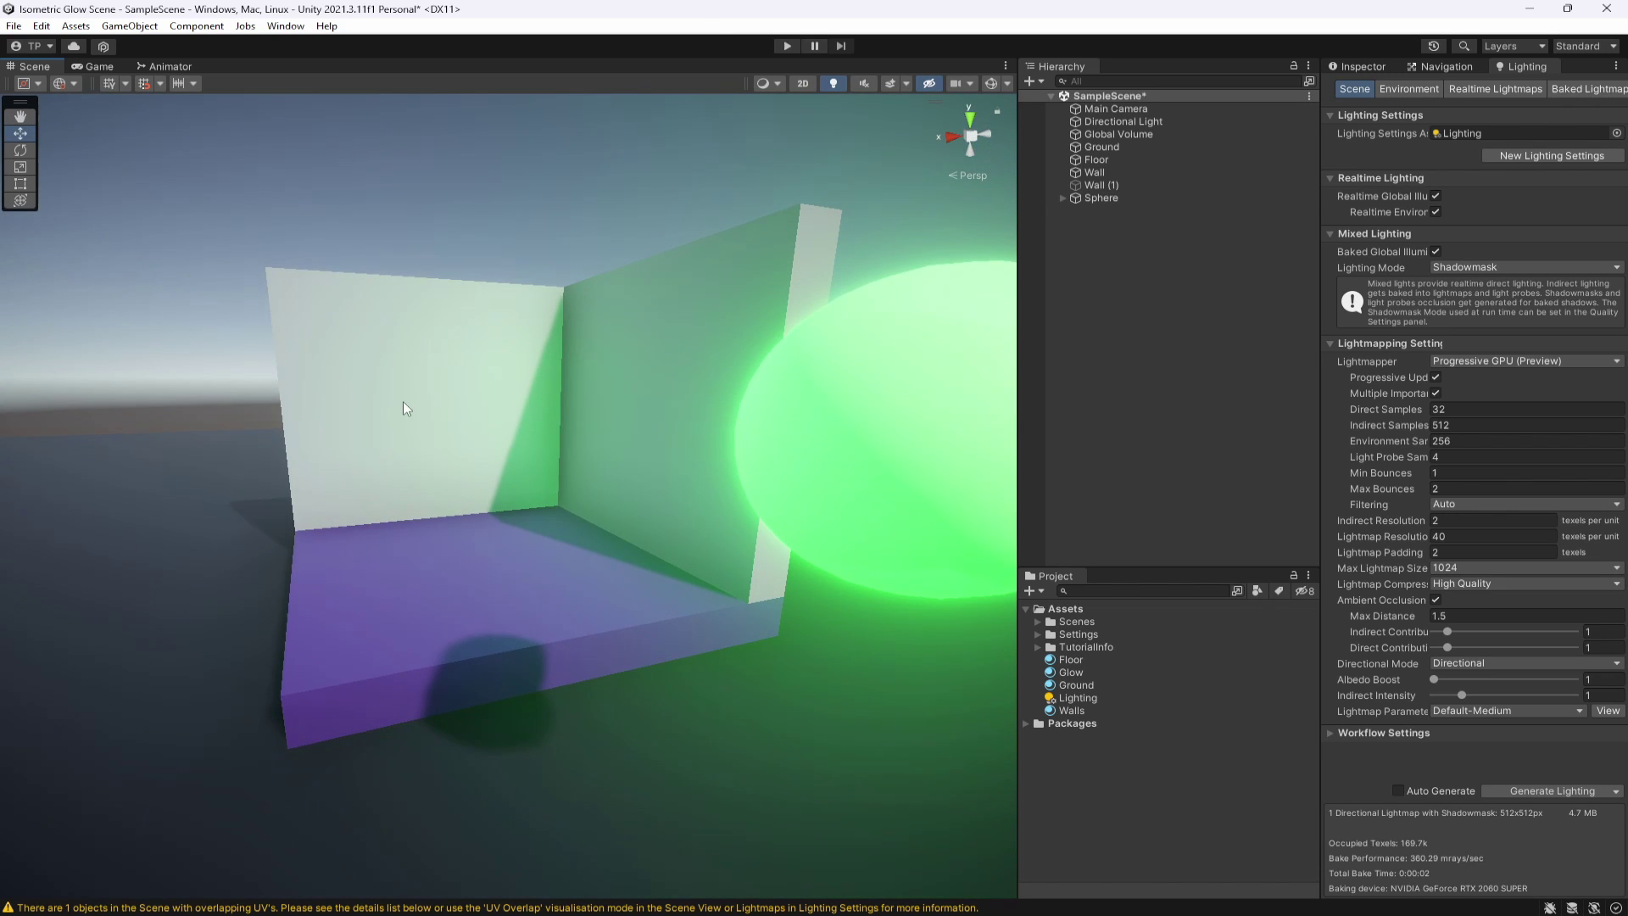
pyautogui.keyDown('alt'); pyautogui.moveTo(406, 409); pyautogui.dragTo(543, 400); pyautogui.keyUp('alt')
pyautogui.hotkey('ctrl', 'z')
pyautogui.hotkey('ctrl', 'z')
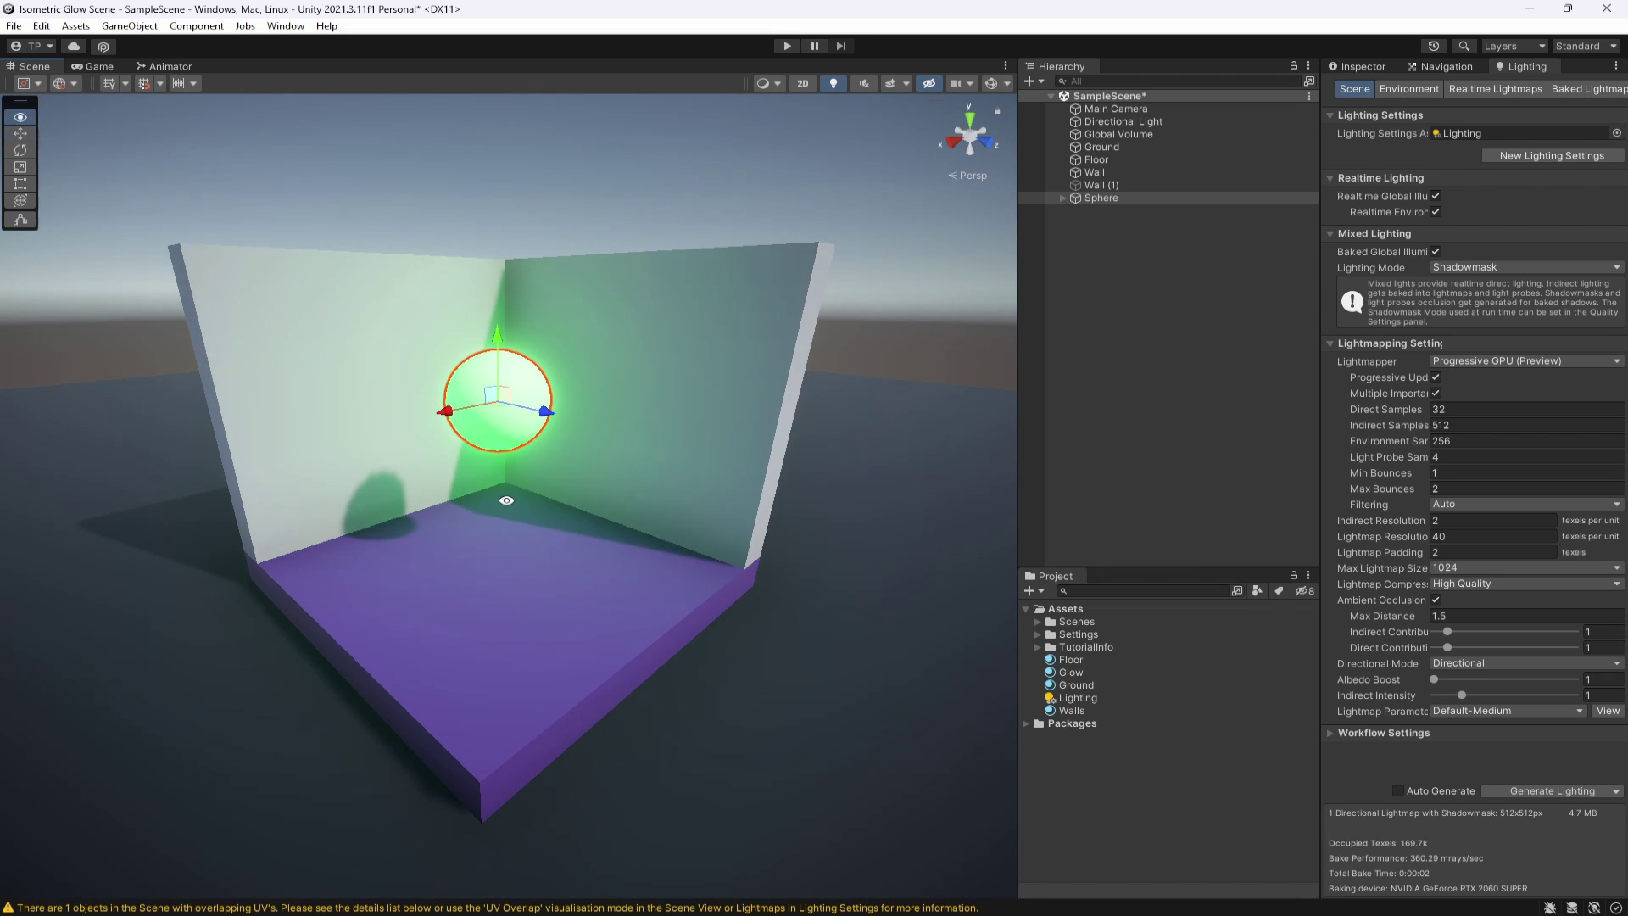
# - Save the baked scene, set the Directional Light's Intensity to 0.5, and save again
pyautogui.keyDown('alt'); pyautogui.moveTo(506, 501); pyautogui.dragTo(581, 472); pyautogui.keyUp('alt')
pyautogui.hotkey('ctrl', 's')
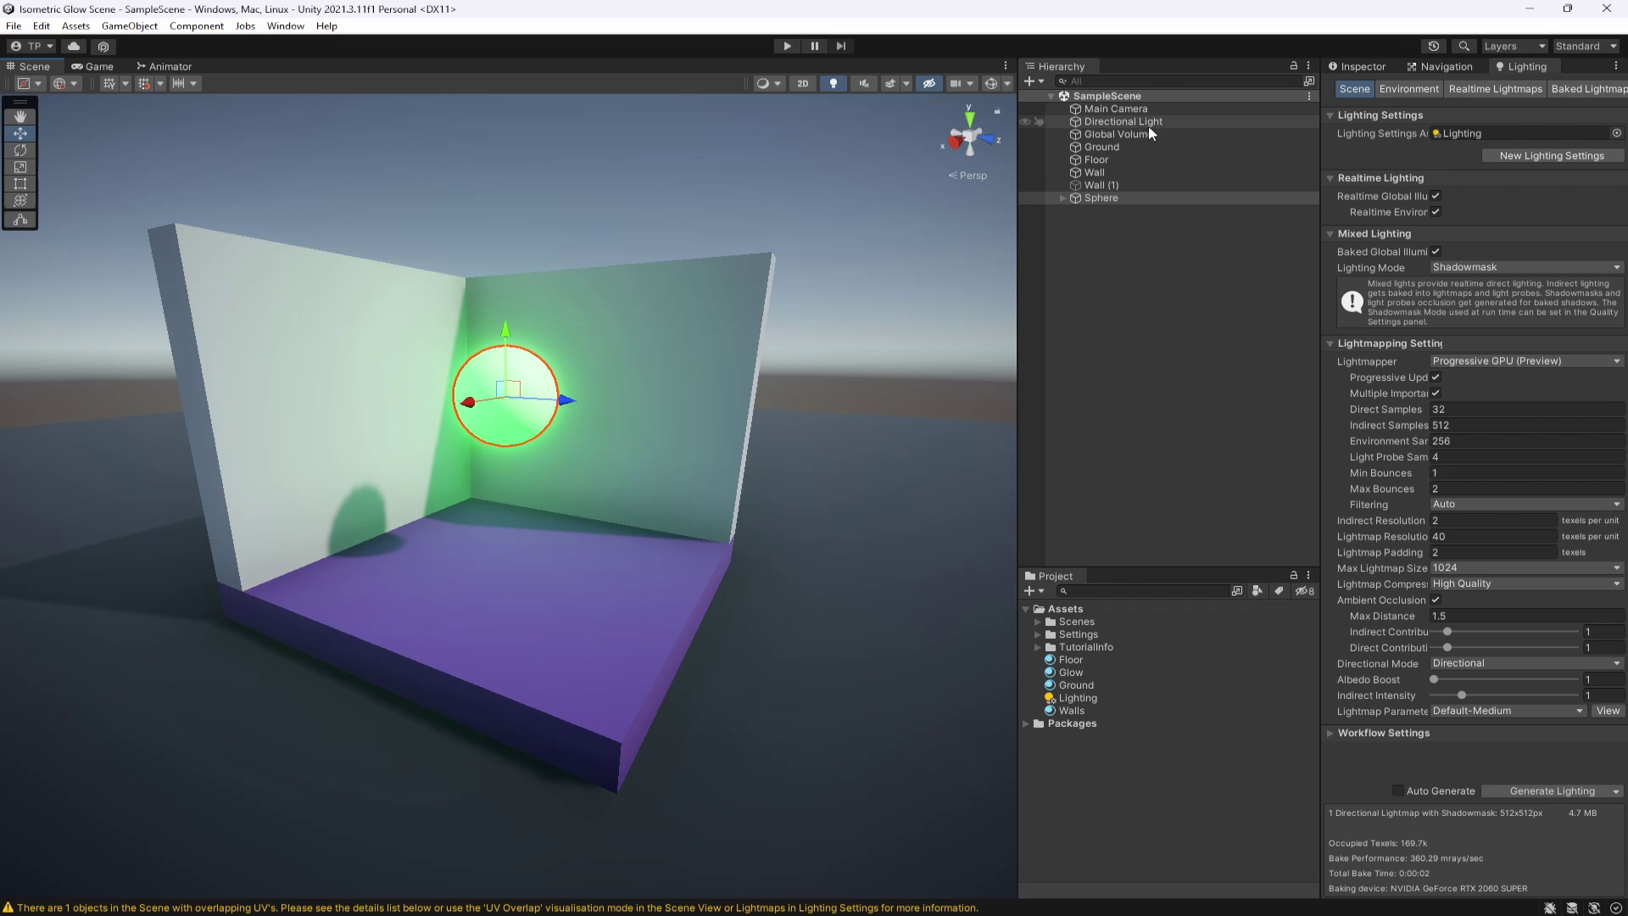
pyautogui.click(1149, 121)
pyautogui.click(1364, 67)
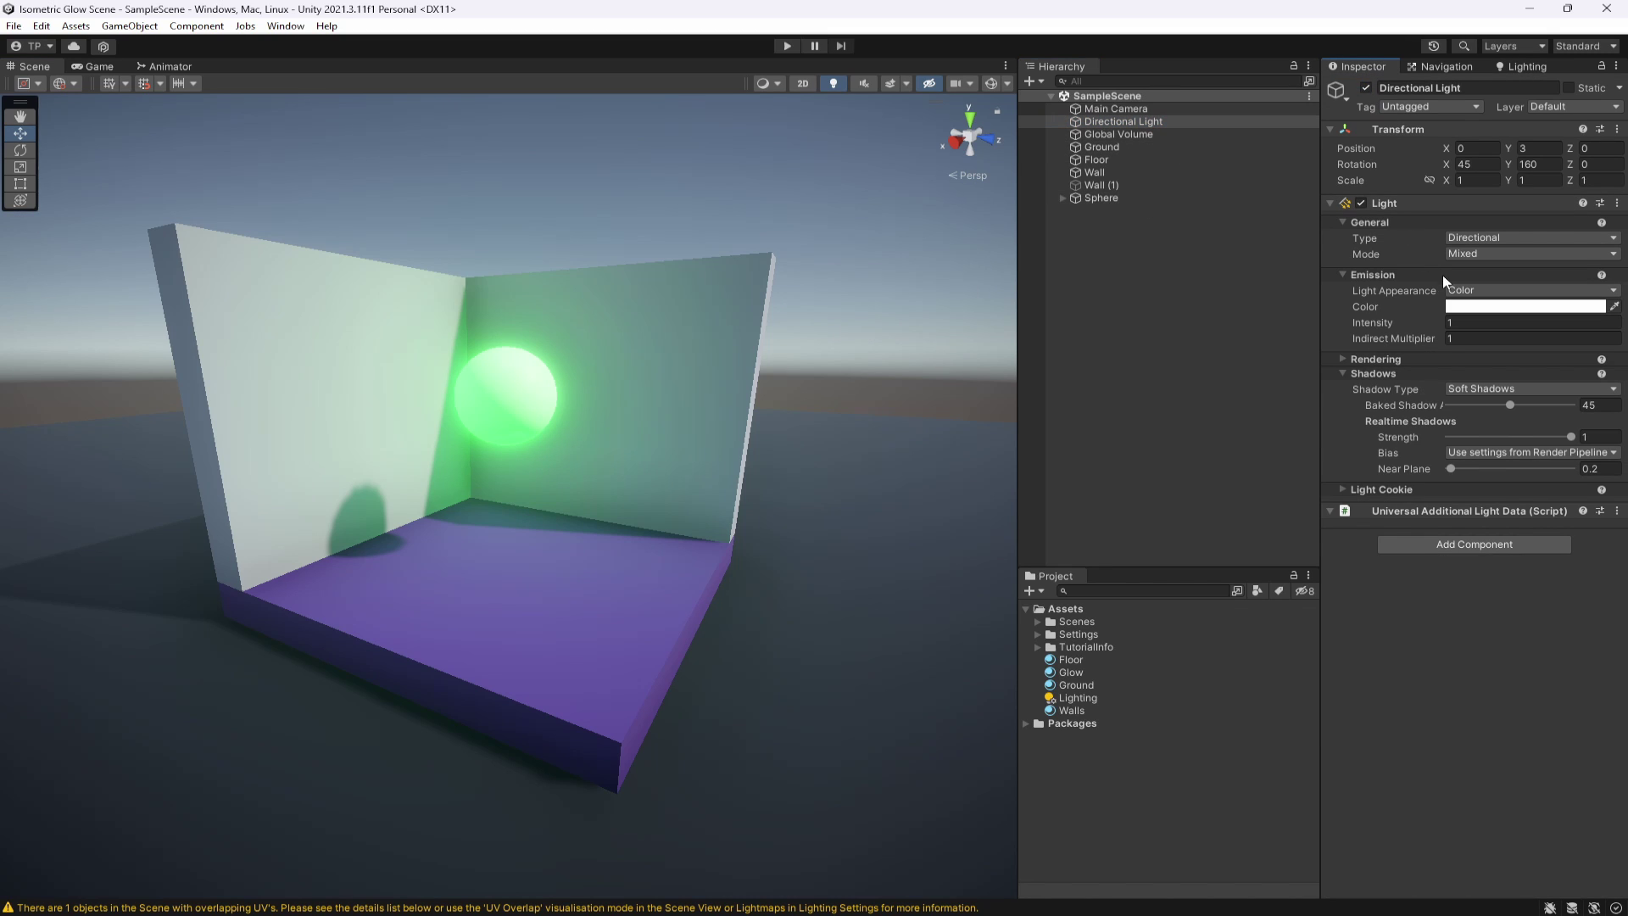
pyautogui.click(1479, 323)
pyautogui.write('0.5')
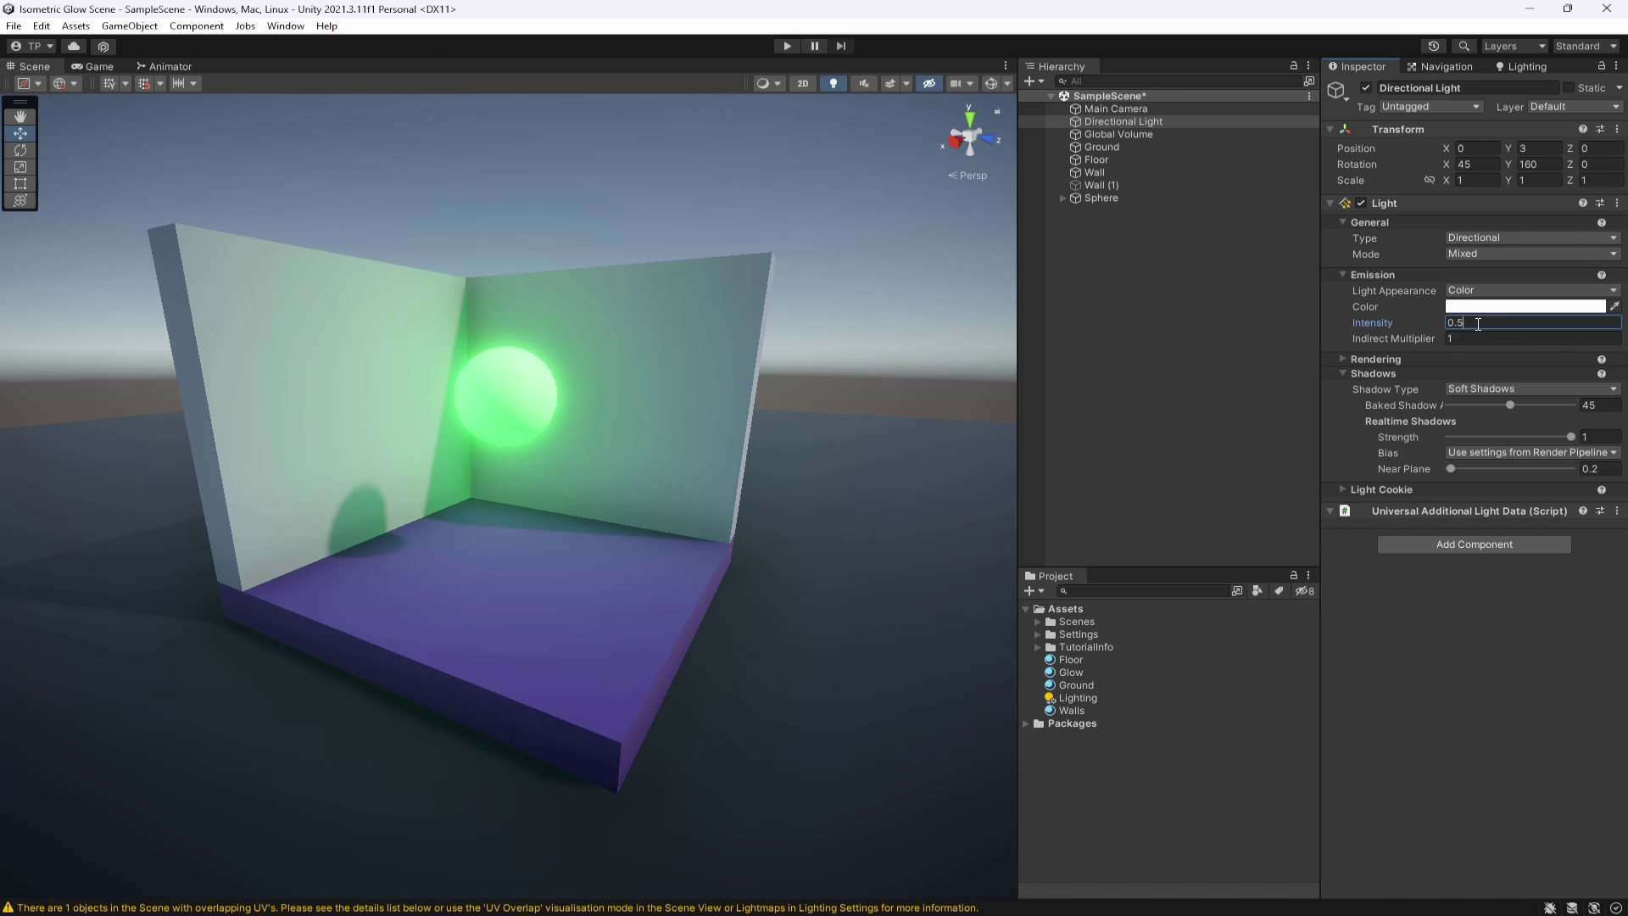
pyautogui.press('Return')
pyautogui.hotkey('ctrl', 's')
# - Set the HDR emission intensity of the Glow material to 5
pyautogui.keyDown('alt'); pyautogui.moveTo(687, 433); pyautogui.dragTo(696, 482); pyautogui.keyUp('alt')
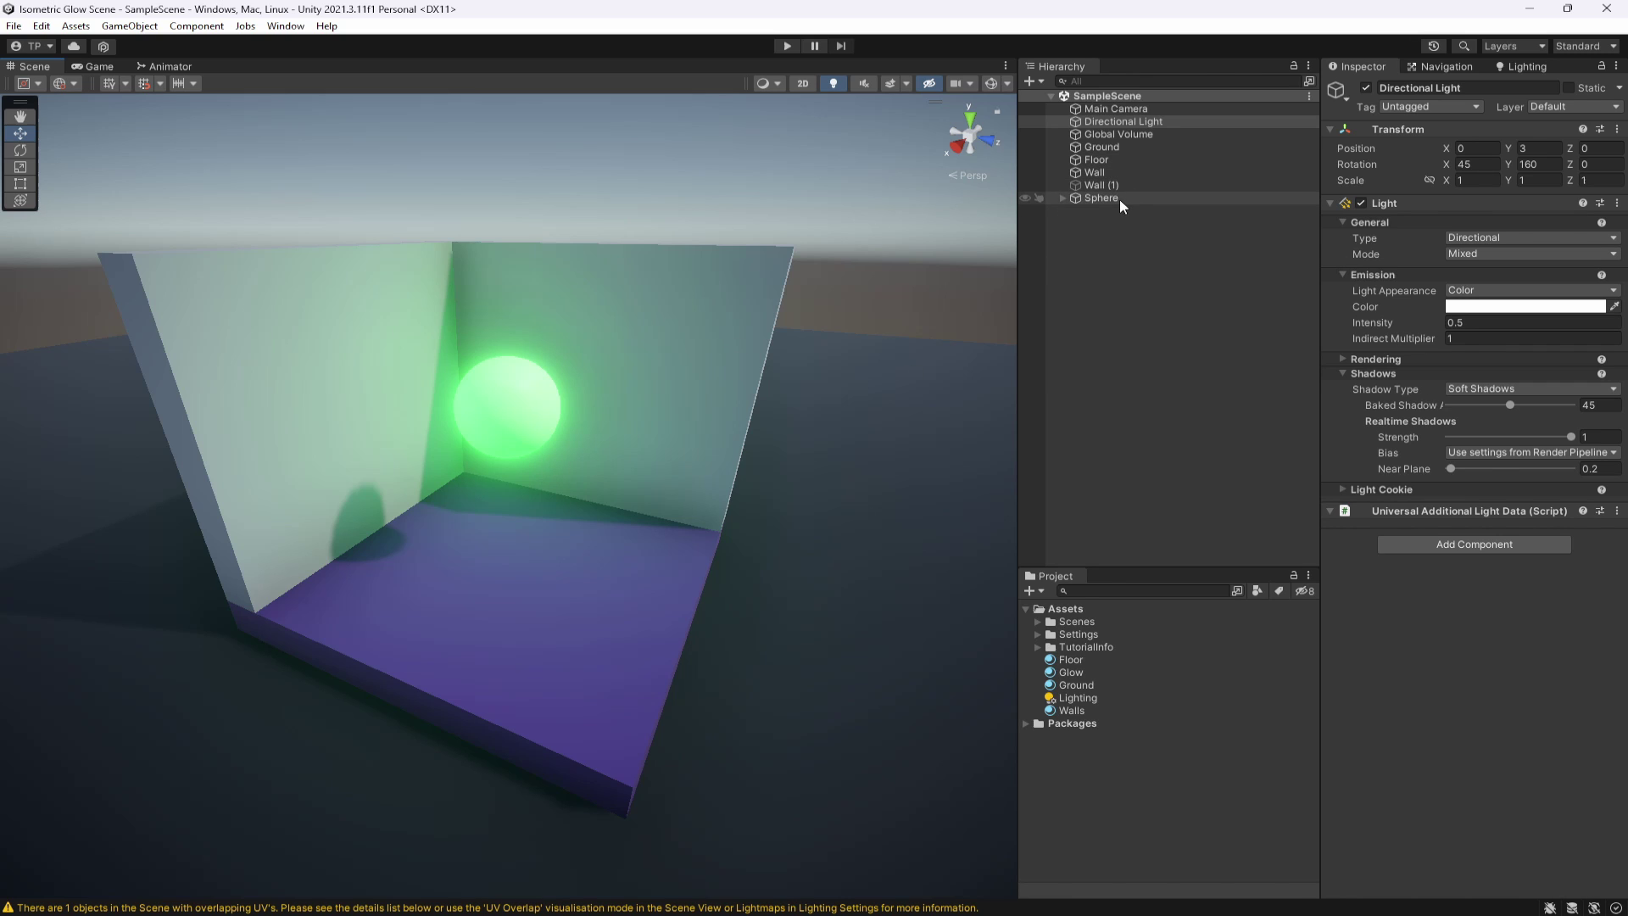
pyautogui.click(1113, 197)
pyautogui.click(1071, 672)
pyautogui.click(1524, 386)
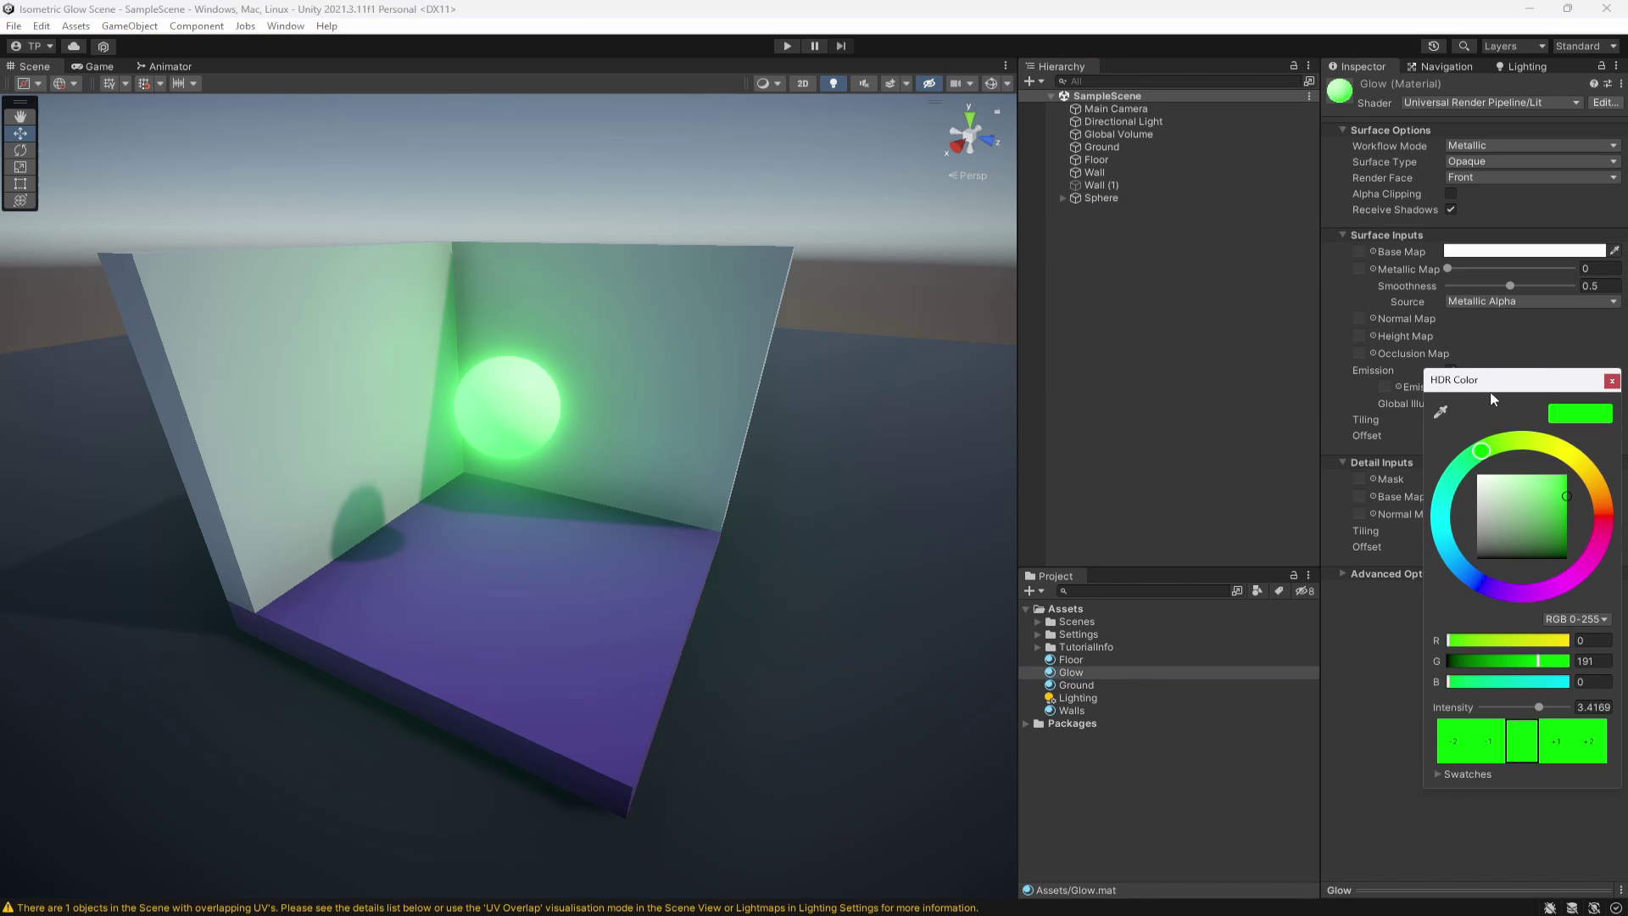
pyautogui.click(1588, 708)
pyautogui.write('5')
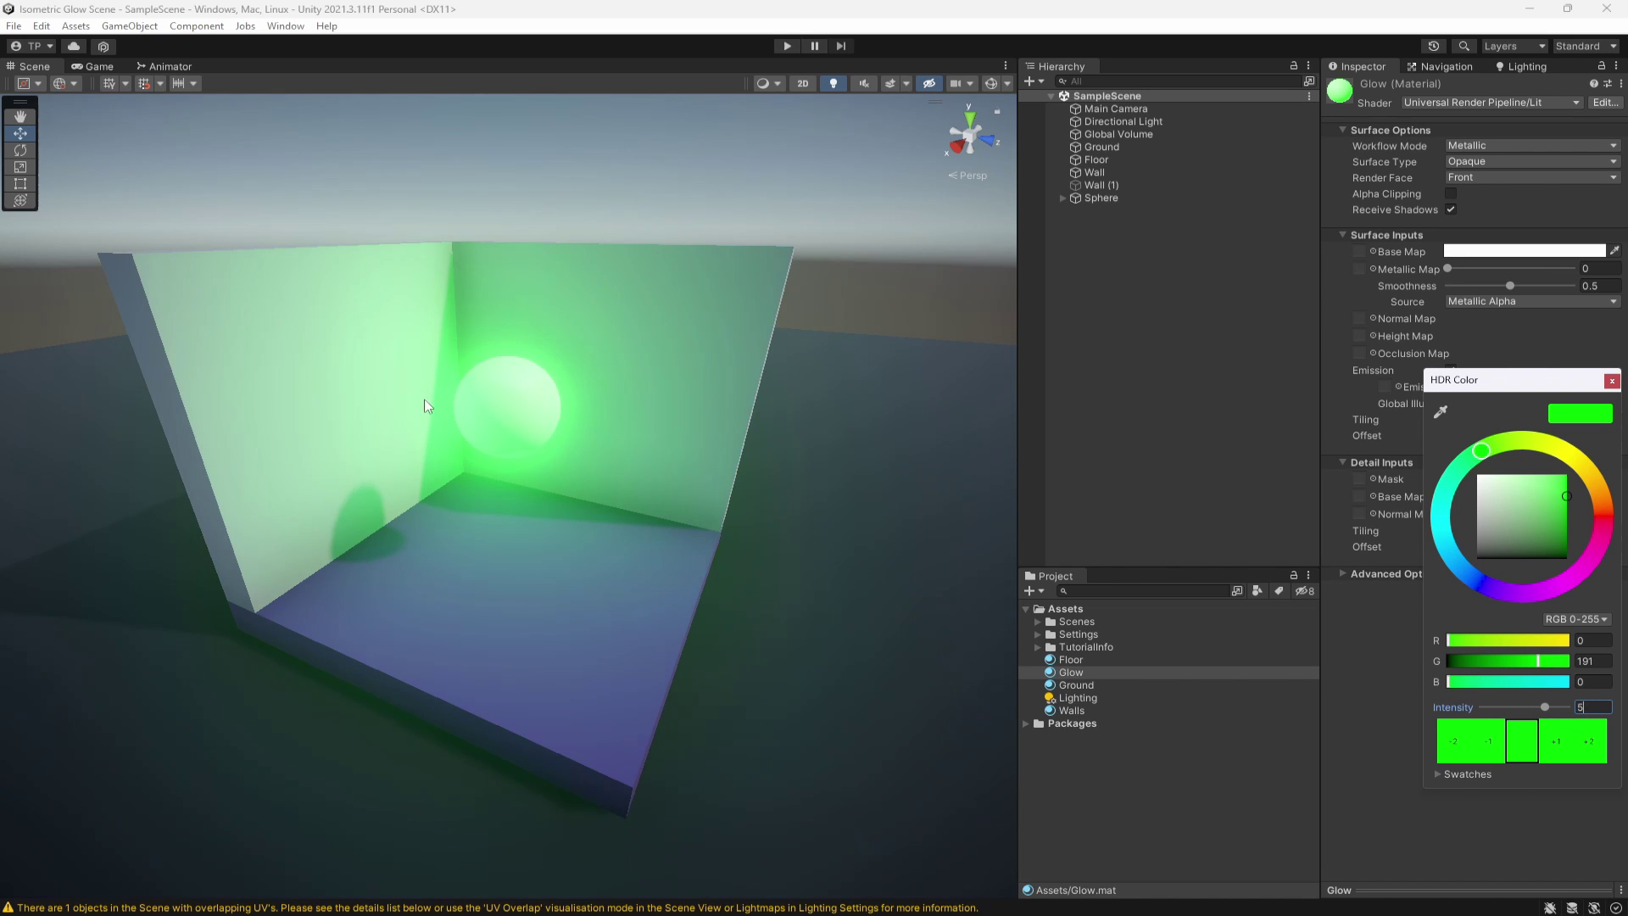
pyautogui.keyDown('alt'); pyautogui.moveTo(635, 456); pyautogui.dragTo(665, 410); pyautogui.keyUp('alt')
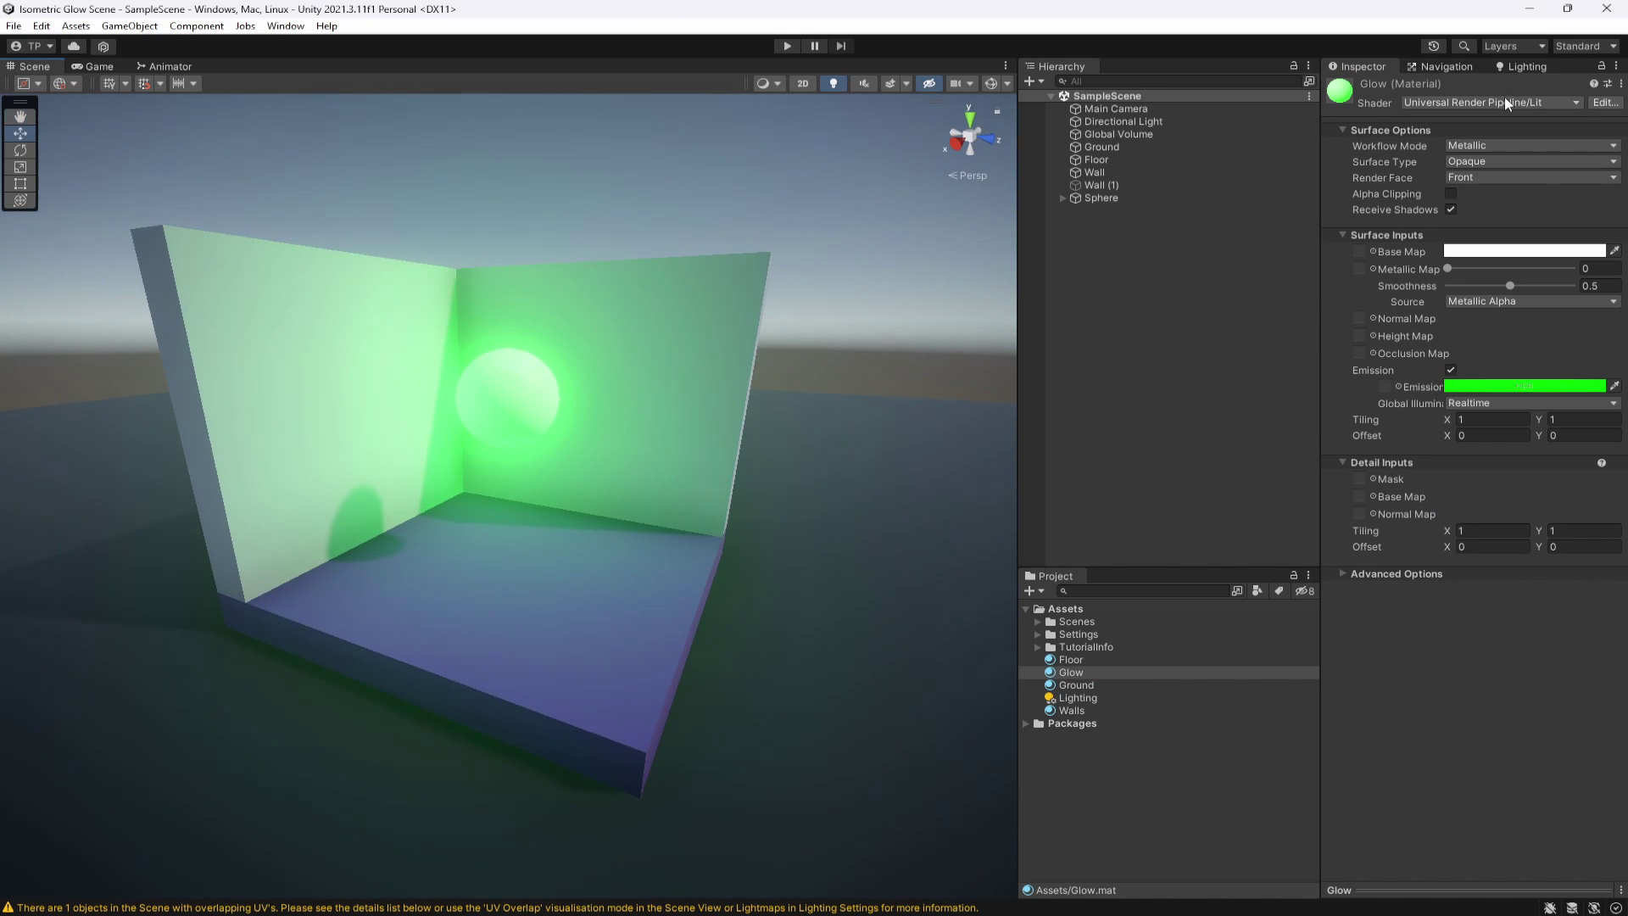
# - Generate the lighting with the stronger emission and examine the glow on the walls from several angles
pyautogui.click(1518, 66)
pyautogui.click(1585, 791)
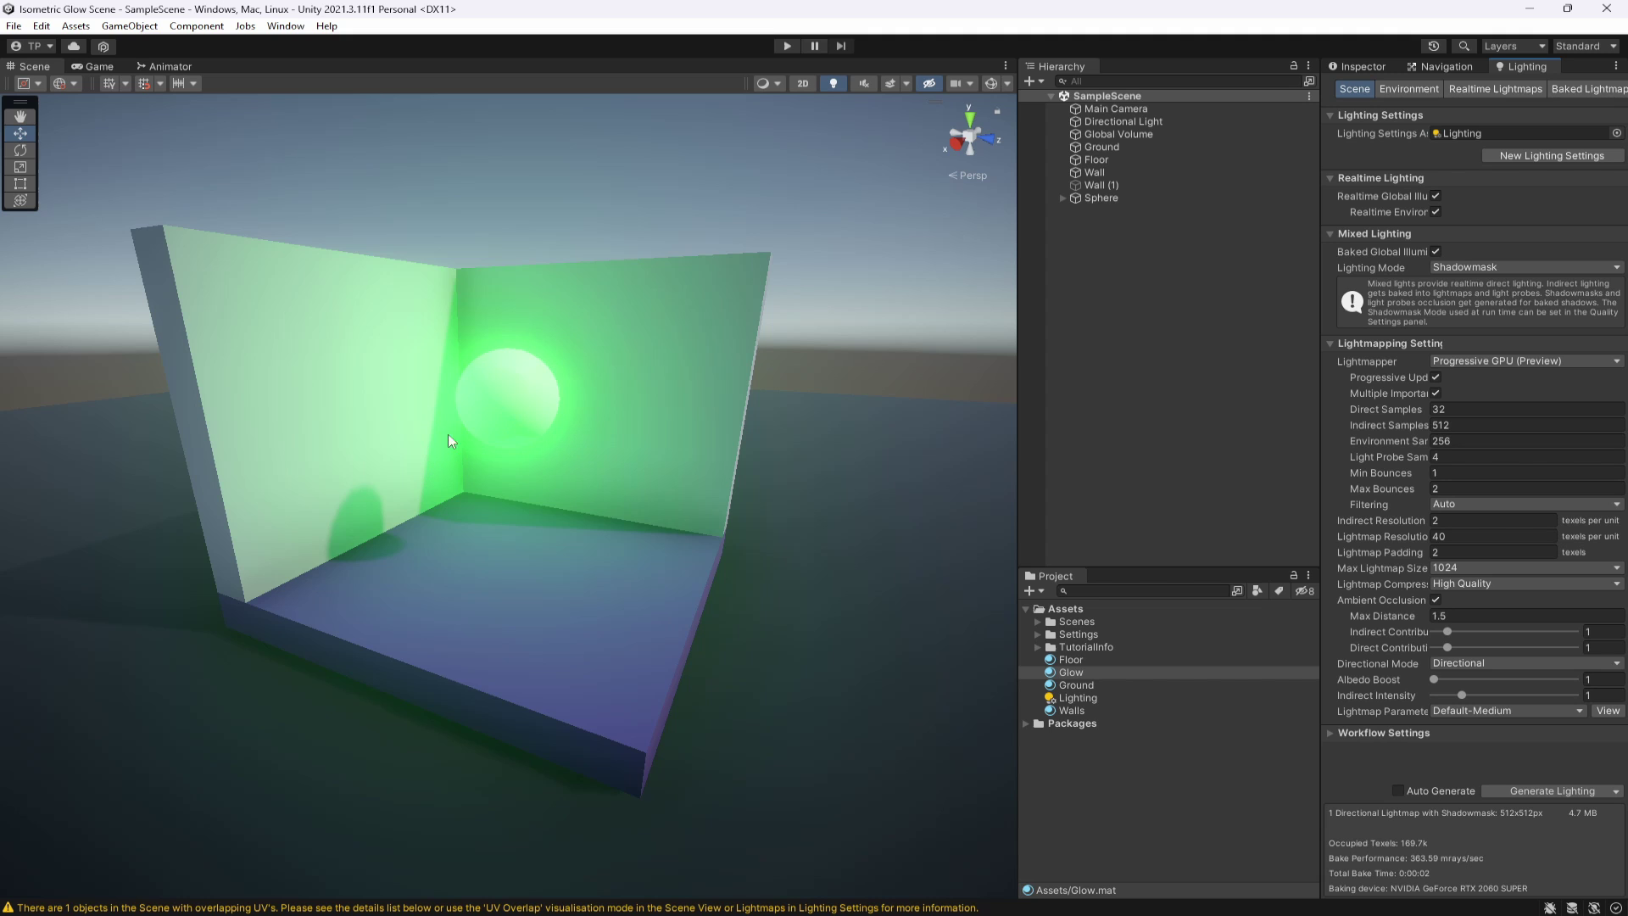
pyautogui.press('alt')
pyautogui.keyDown('alt'); pyautogui.moveTo(516, 411); pyautogui.dragTo(469, 487); pyautogui.keyUp('alt')
pyautogui.keyDown('alt'); pyautogui.moveTo(331, 344); pyautogui.dragTo(445, 330); pyautogui.keyUp('alt')
pyautogui.keyDown('alt'); pyautogui.moveTo(200, 429); pyautogui.dragTo(556, 520); pyautogui.keyUp('alt')
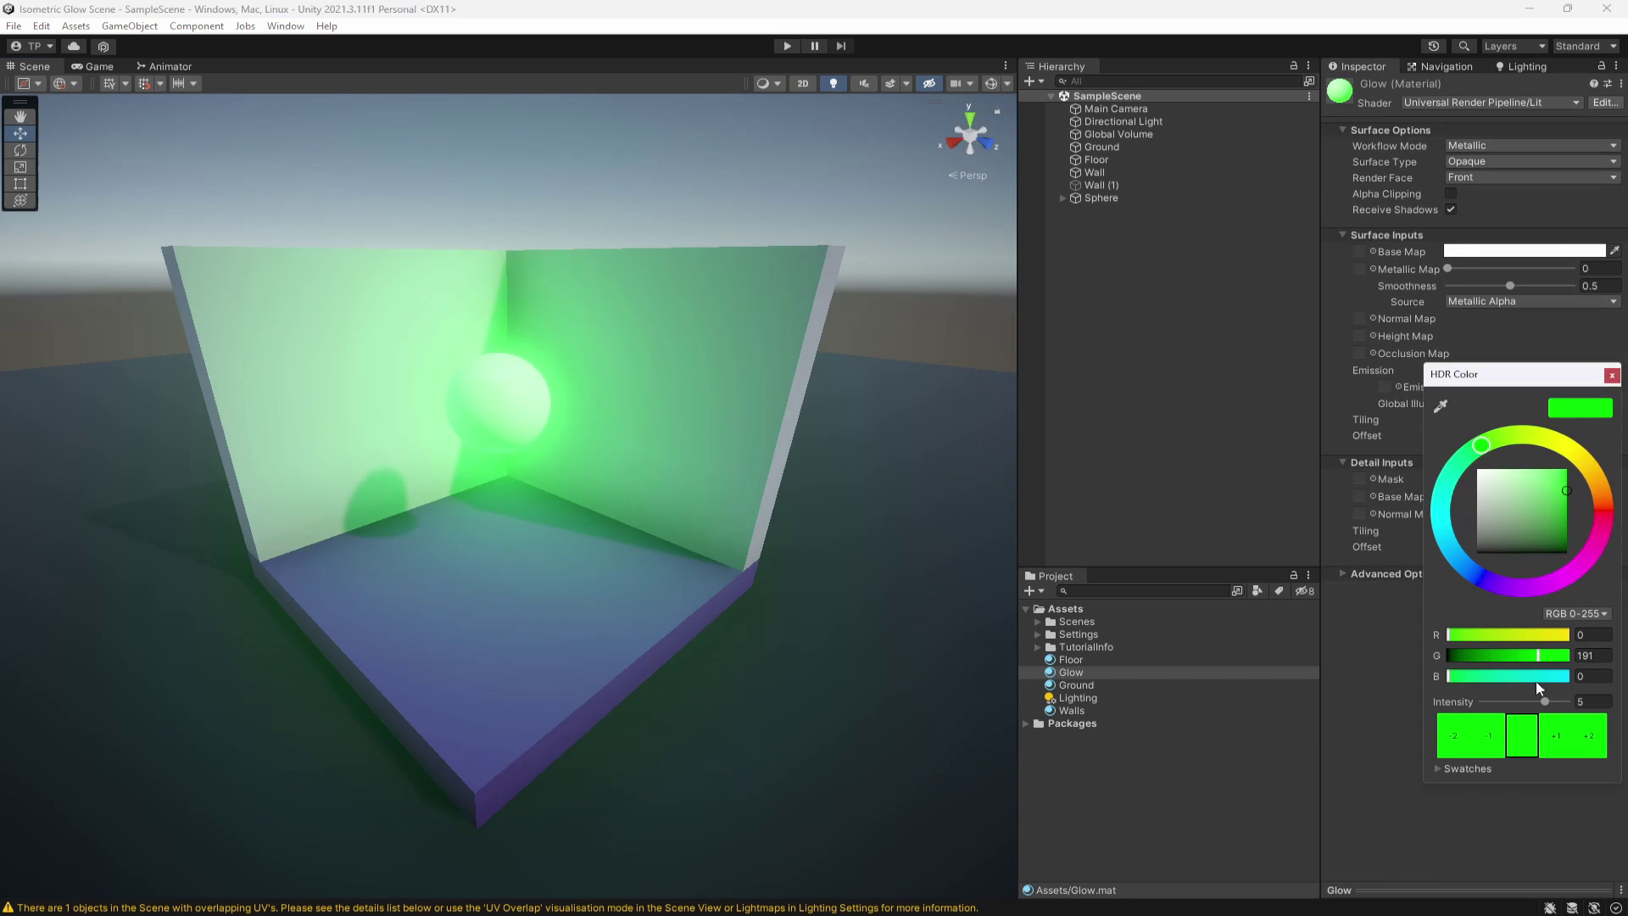
# - Set the Glow material's HDR emission intensity to 3 and generate the lighting again
pyautogui.click(1594, 701)
pyautogui.press('BackSpace')
pyautogui.write('3')
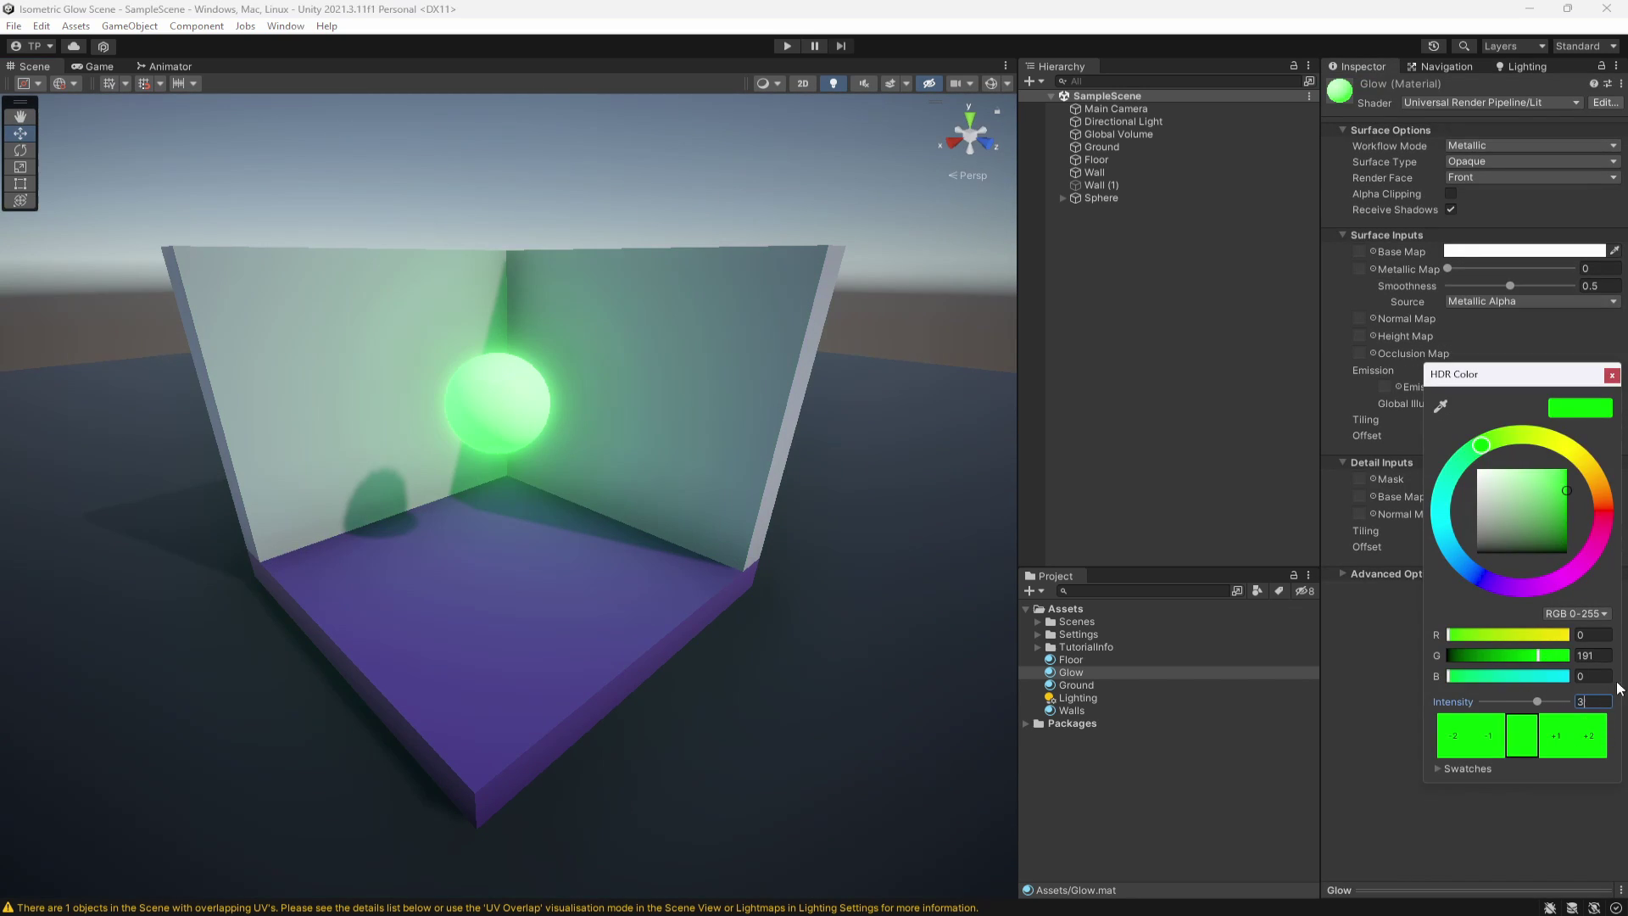
pyautogui.click(1611, 376)
pyautogui.click(1527, 66)
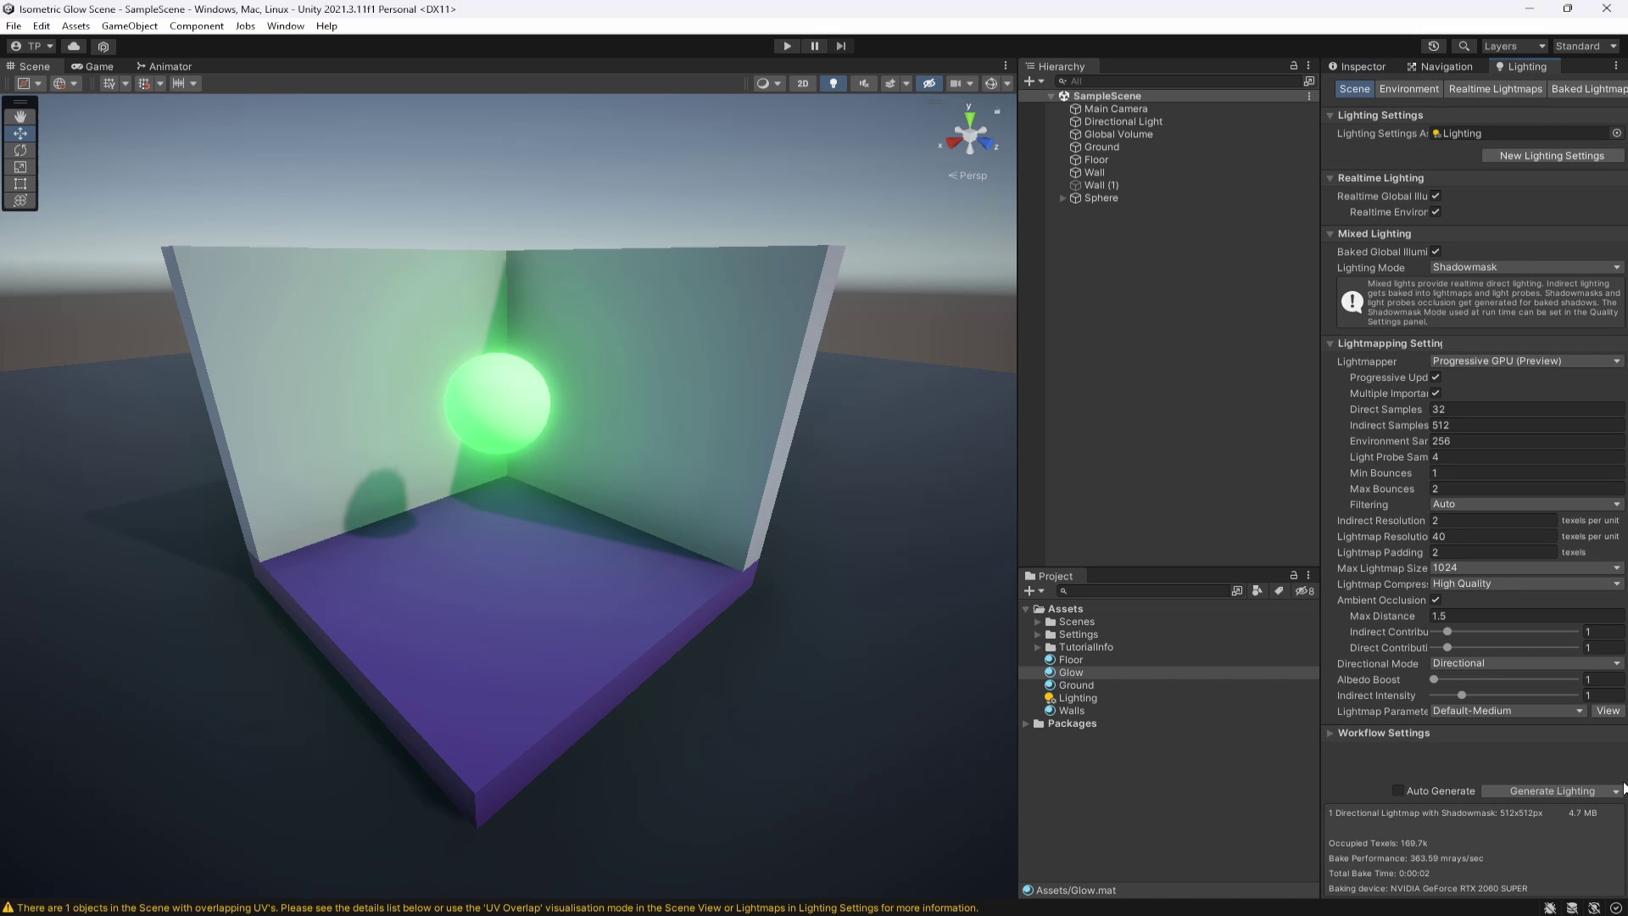
pyautogui.click(1564, 787)
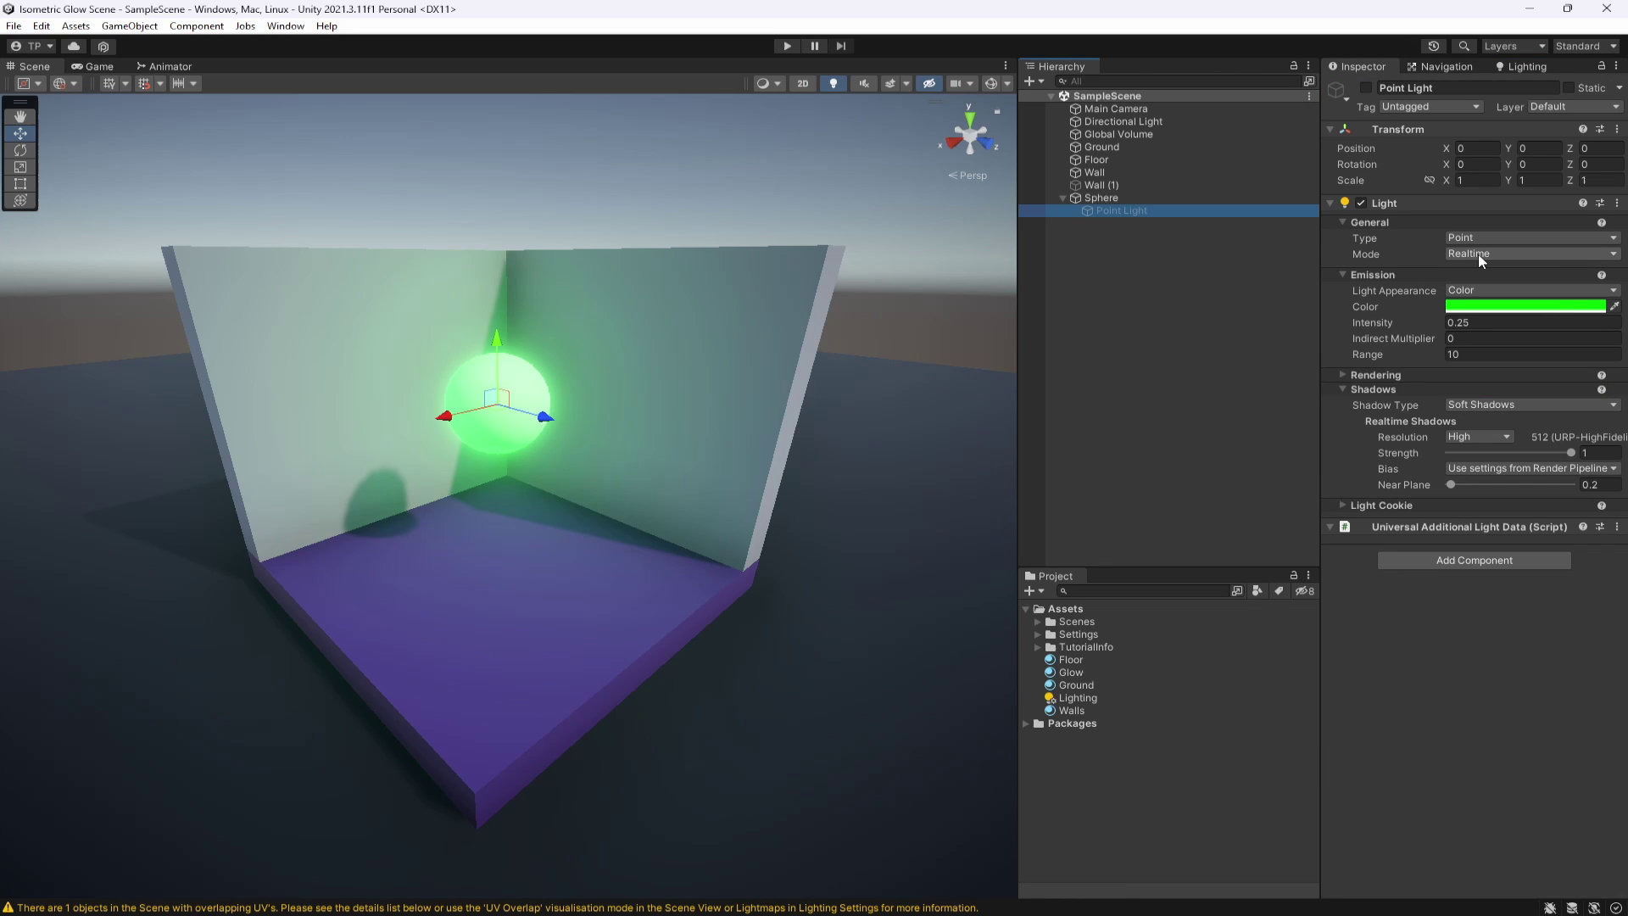
# - Set the Mode of the Sphere's Point Light to Baked and generate the lighting
pyautogui.click(1478, 252)
pyautogui.click(1482, 307)
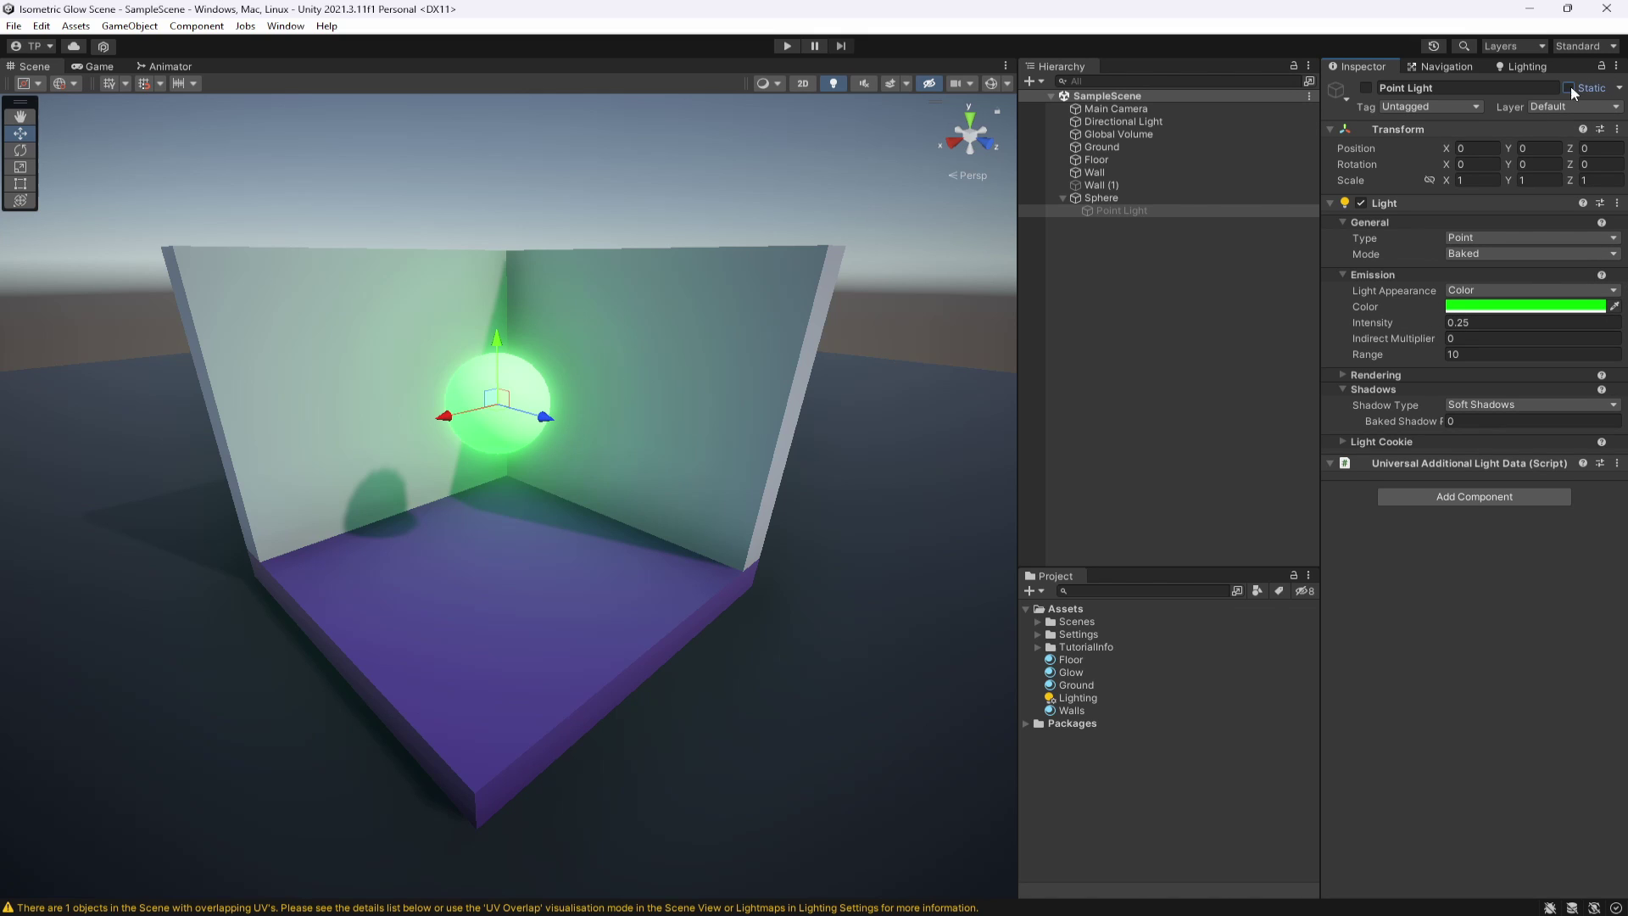
pyautogui.click(1518, 66)
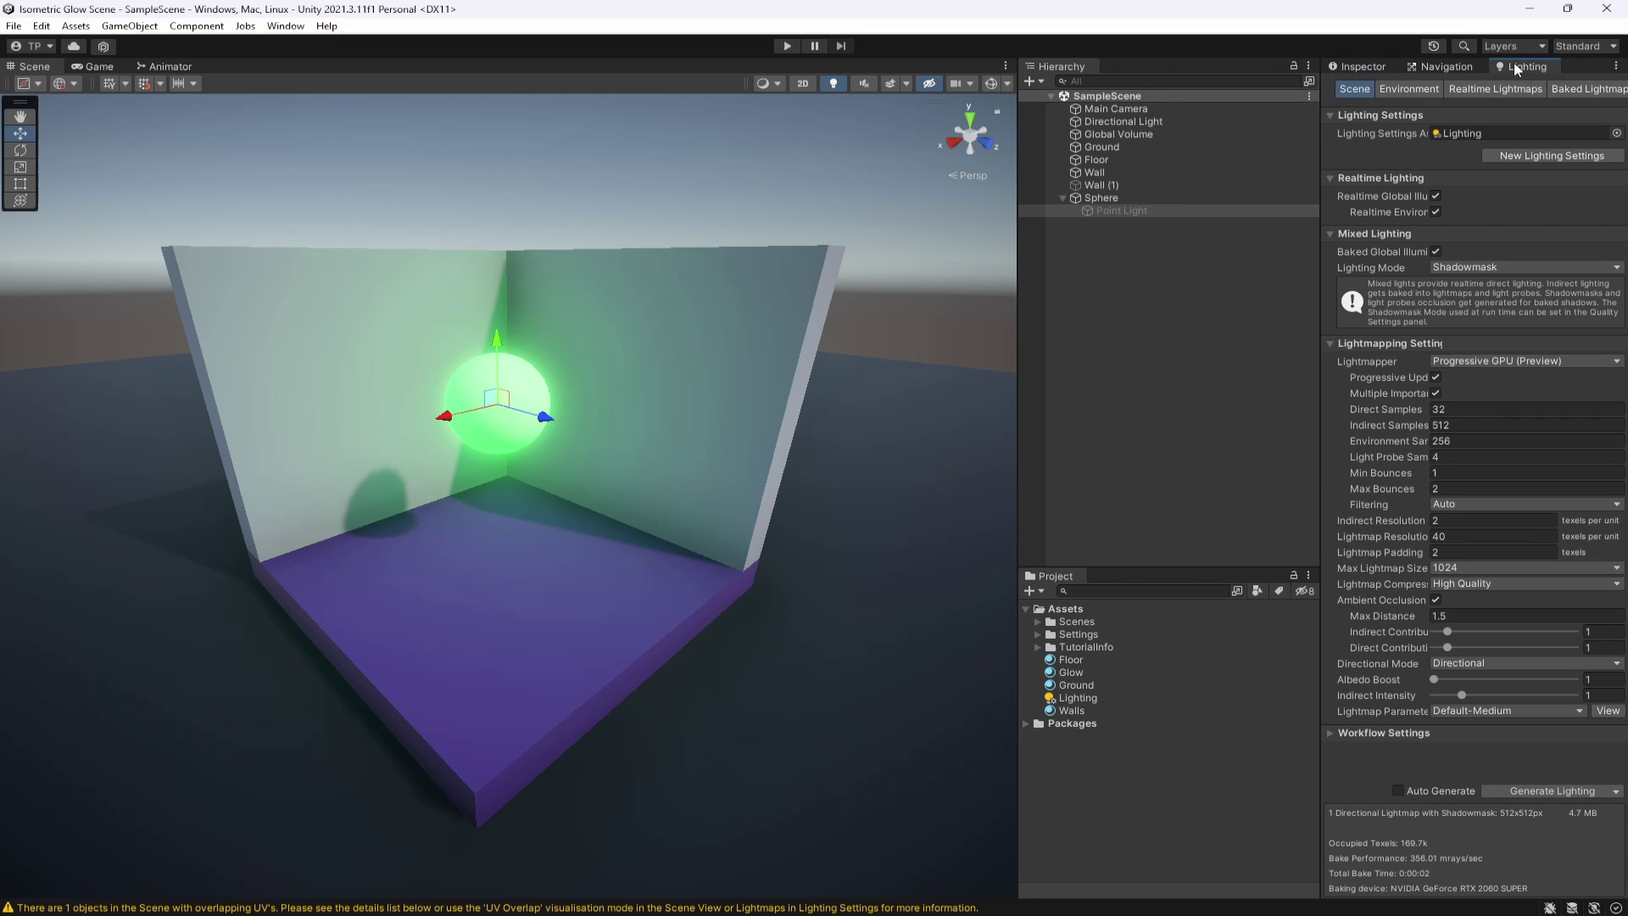
pyautogui.click(1569, 792)
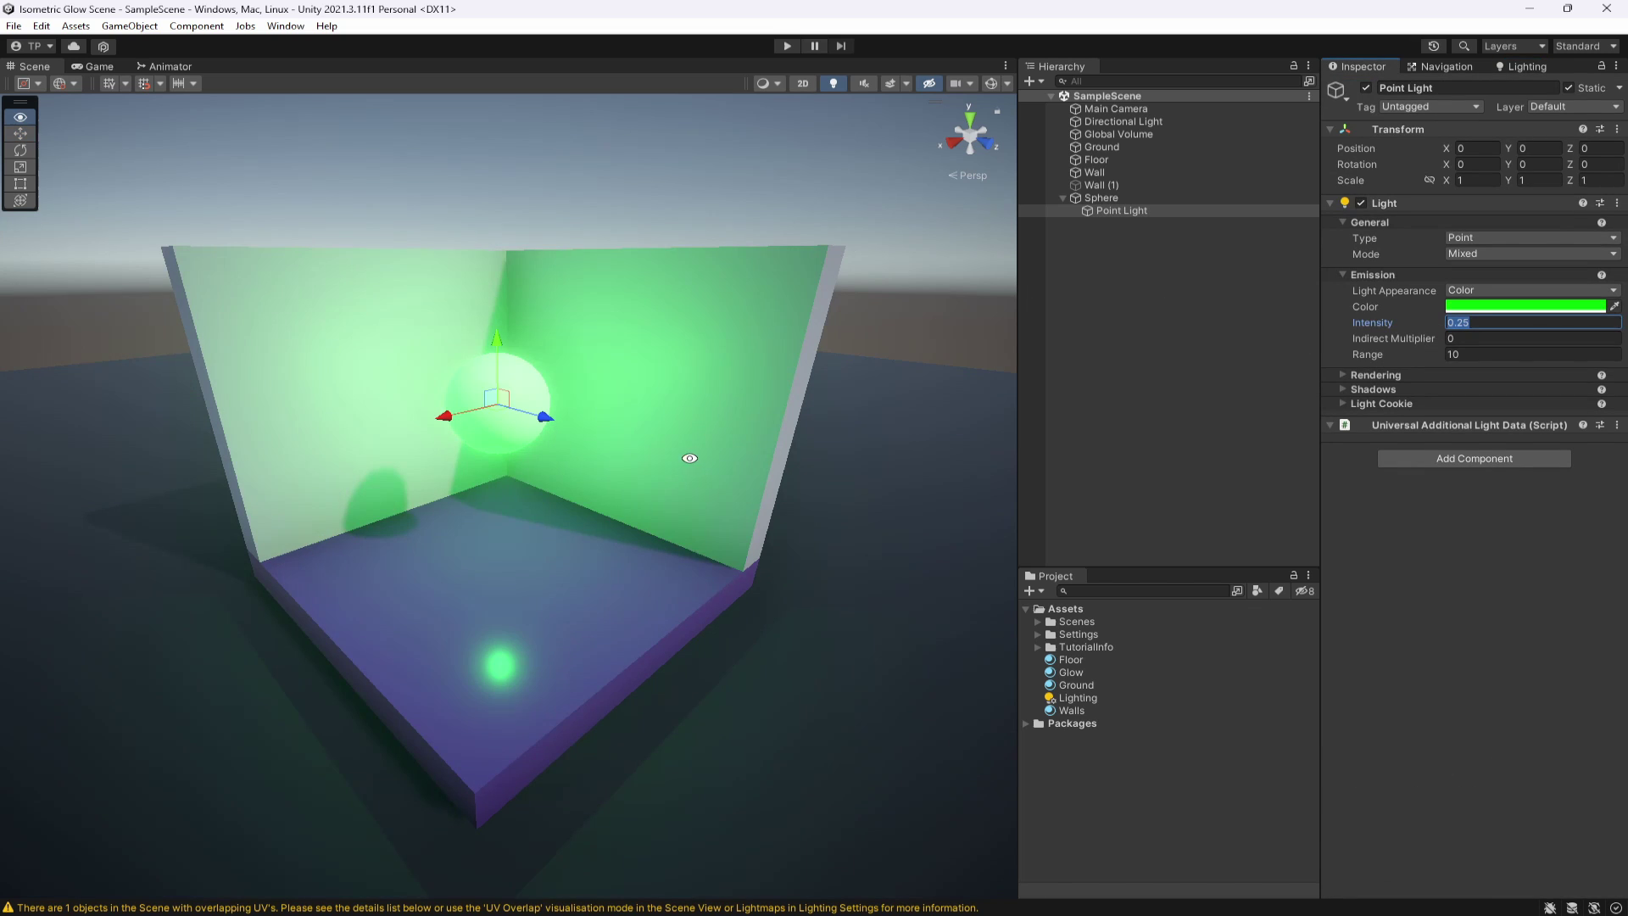
# - Examine the Point Light's glow on the walls and floor from several angles and in the Game view
pyautogui.keyDown('alt'); pyautogui.moveTo(687, 458); pyautogui.dragTo(645, 271); pyautogui.keyUp('alt')
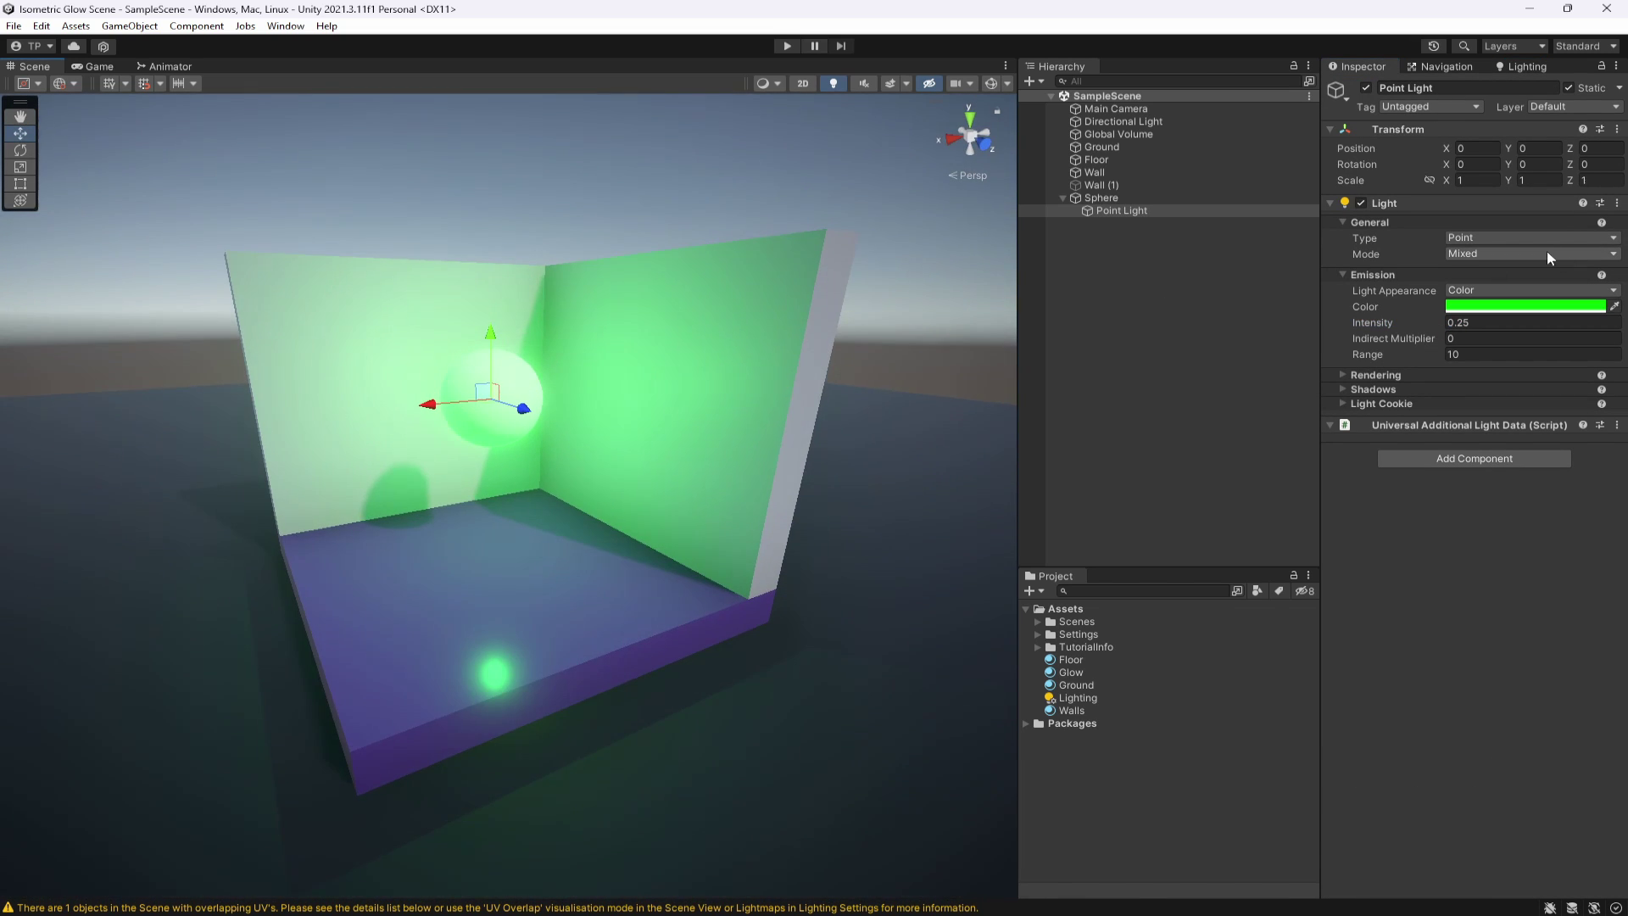
pyautogui.click(1458, 254)
pyautogui.click(1385, 252)
pyautogui.click(1524, 66)
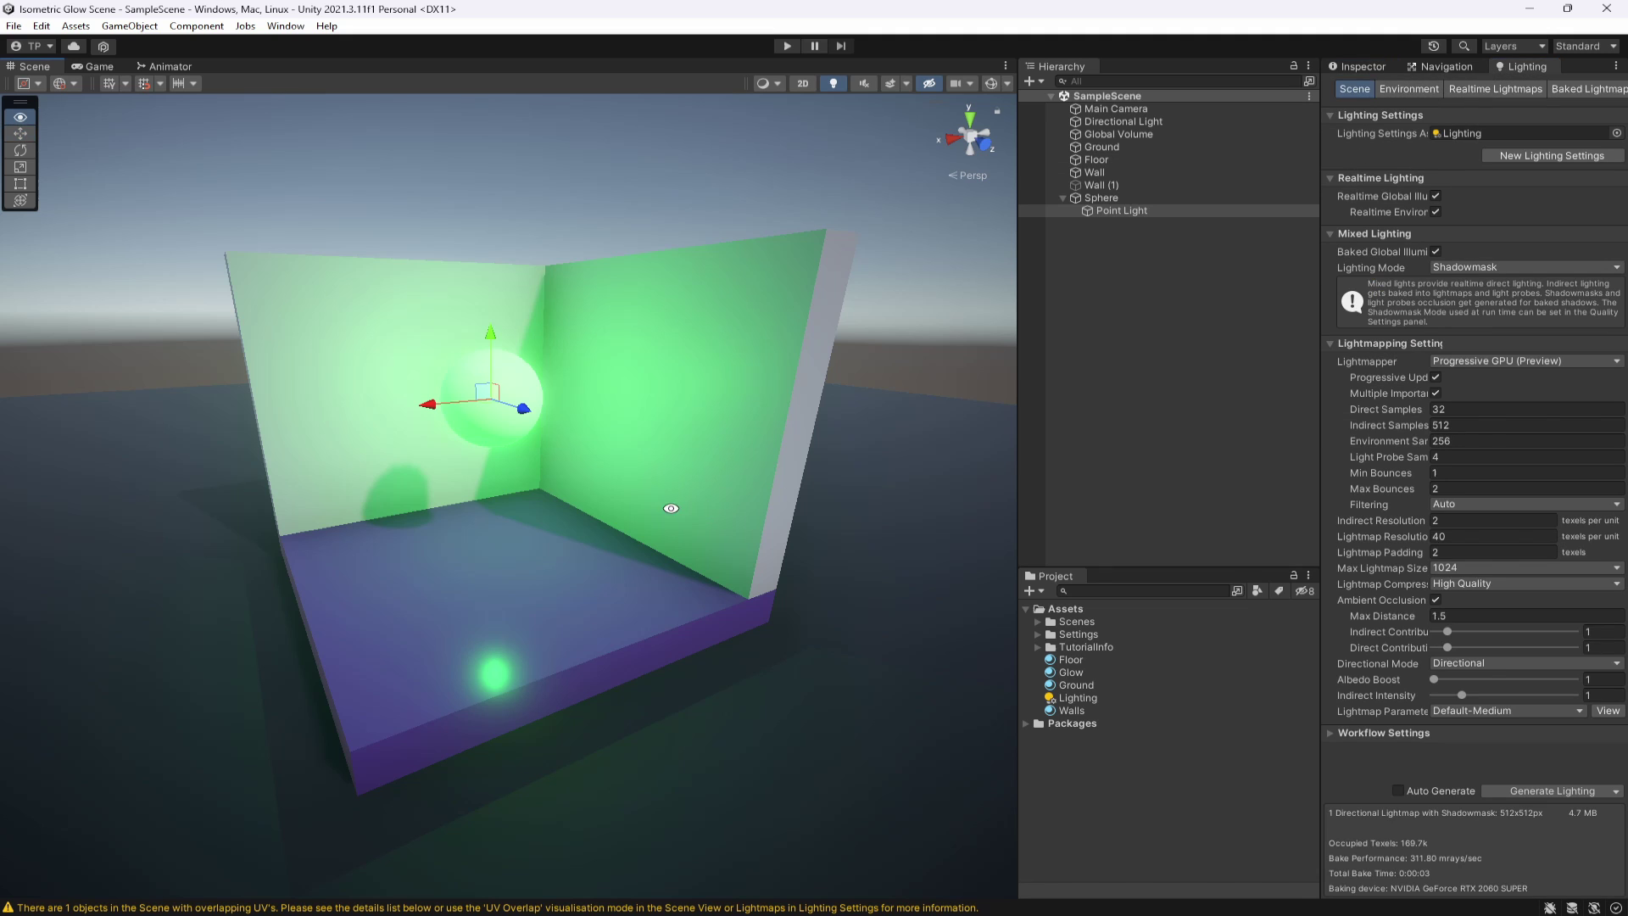
pyautogui.keyDown('alt'); pyautogui.moveTo(665, 509); pyautogui.dragTo(475, 441); pyautogui.keyUp('alt')
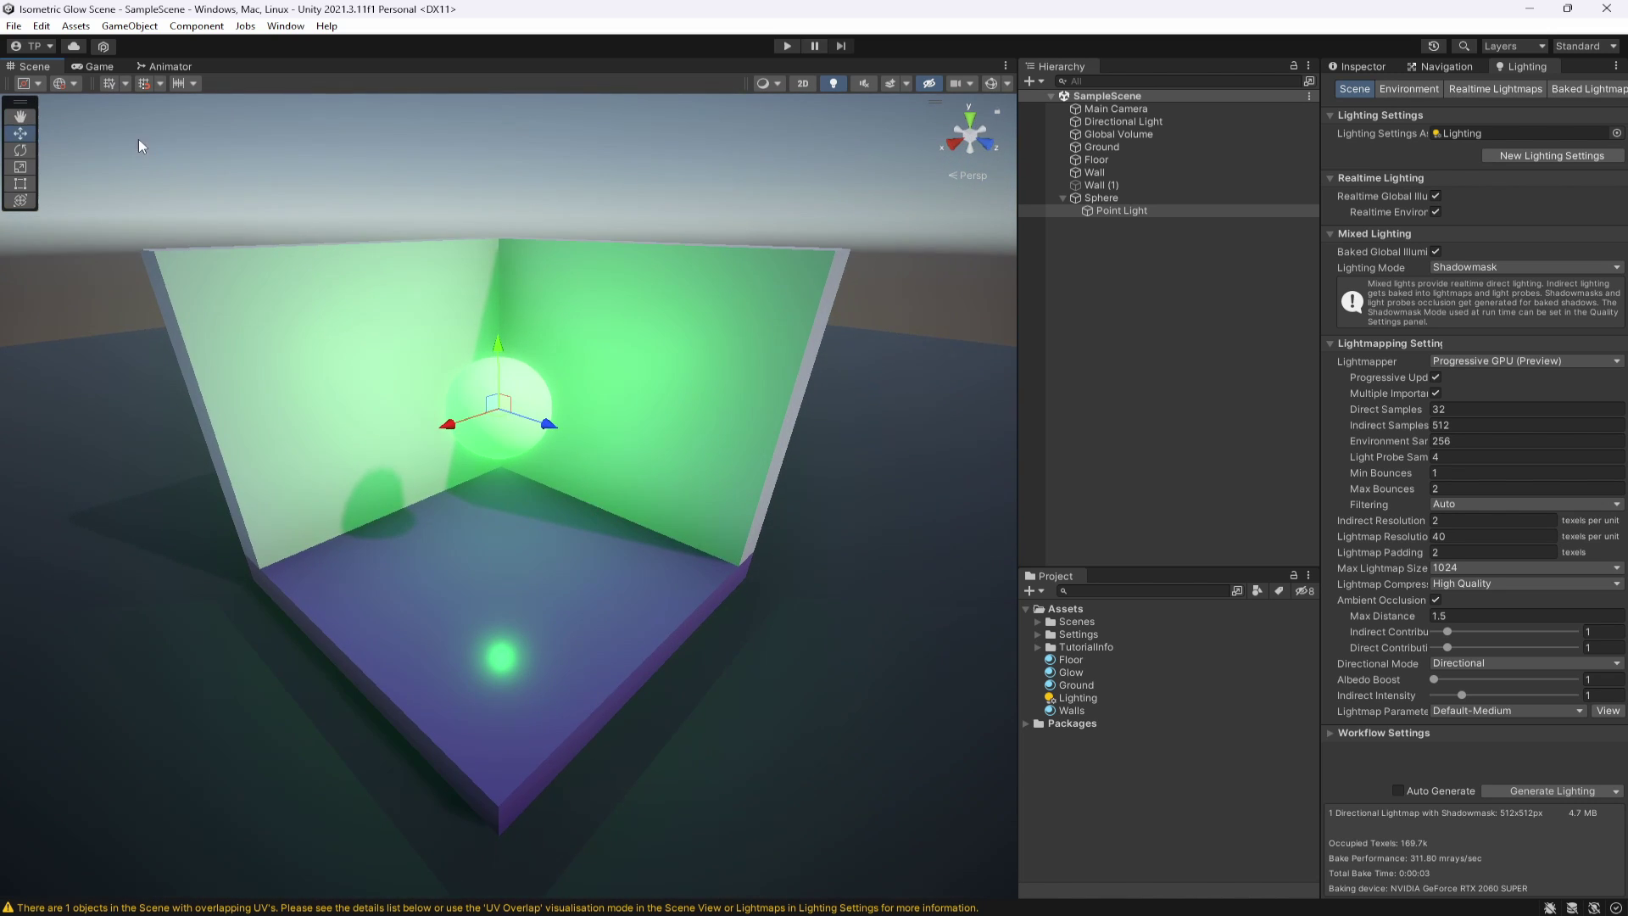
pyautogui.click(99, 66)
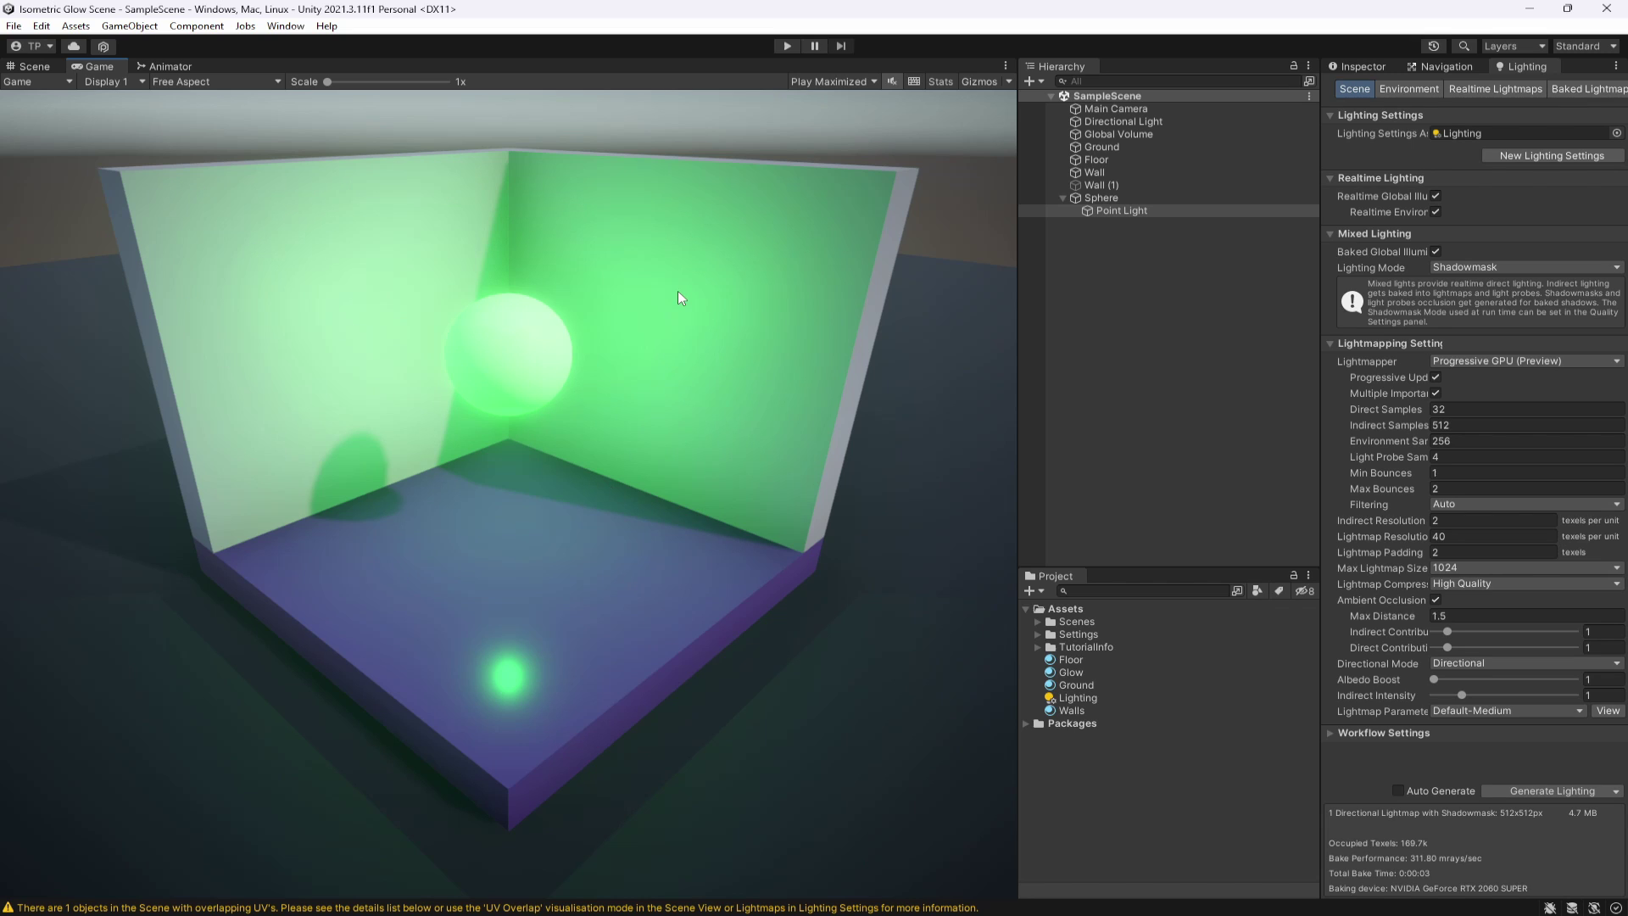
# - Open the Floor material, try a Smoothness of 0, and set the Smoothness to 0.5
pyautogui.click(1177, 198)
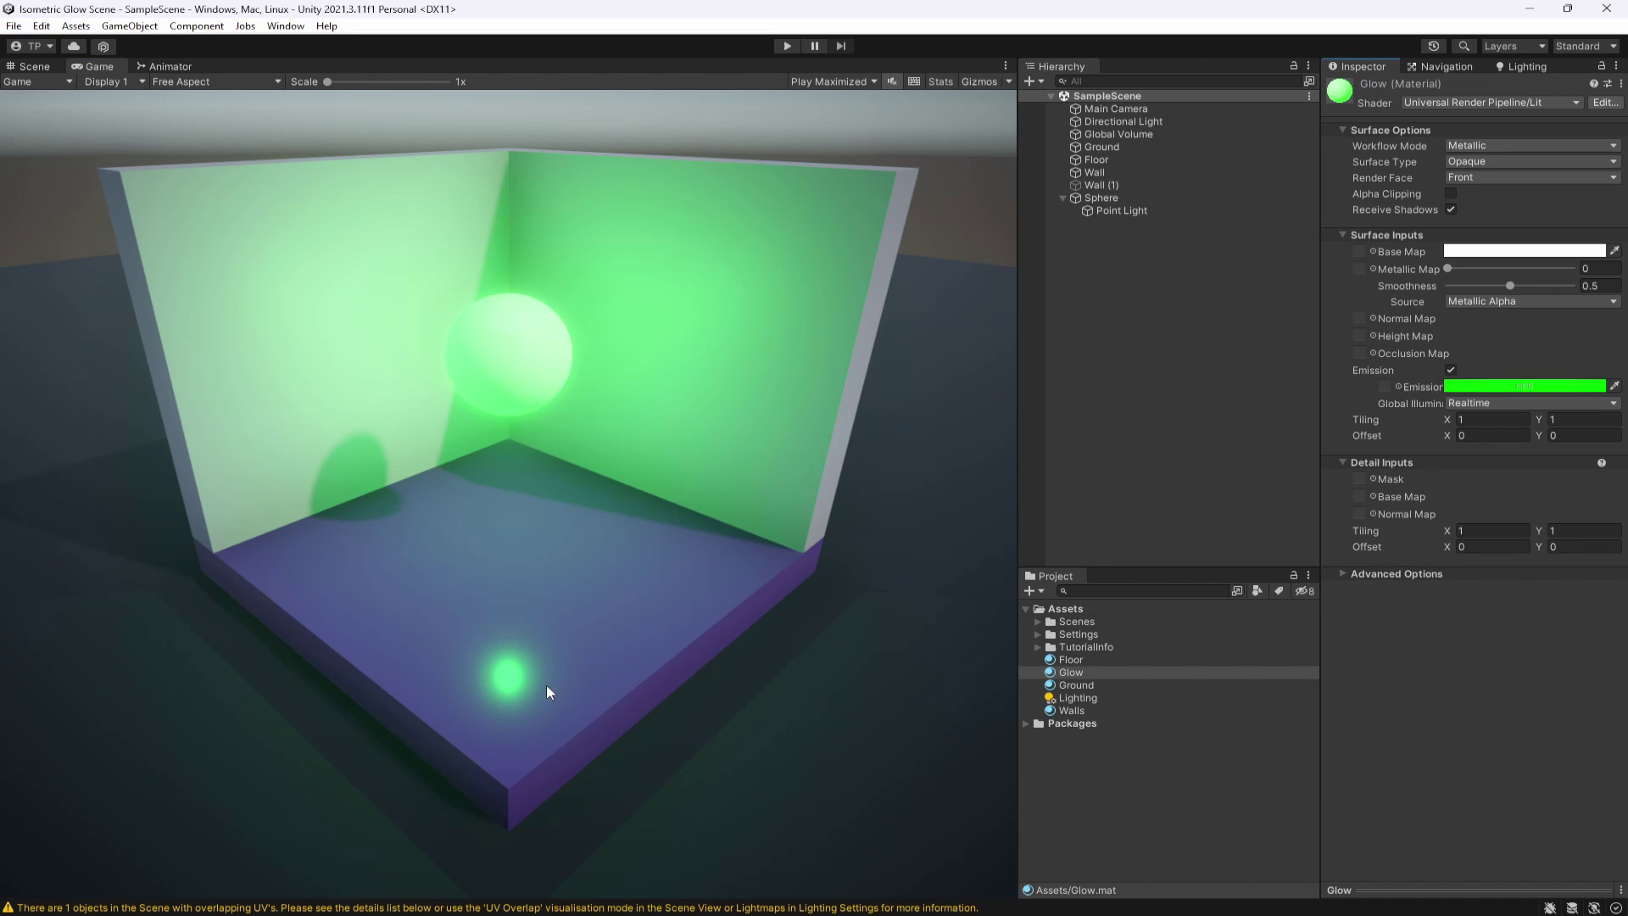
pyautogui.click(1094, 159)
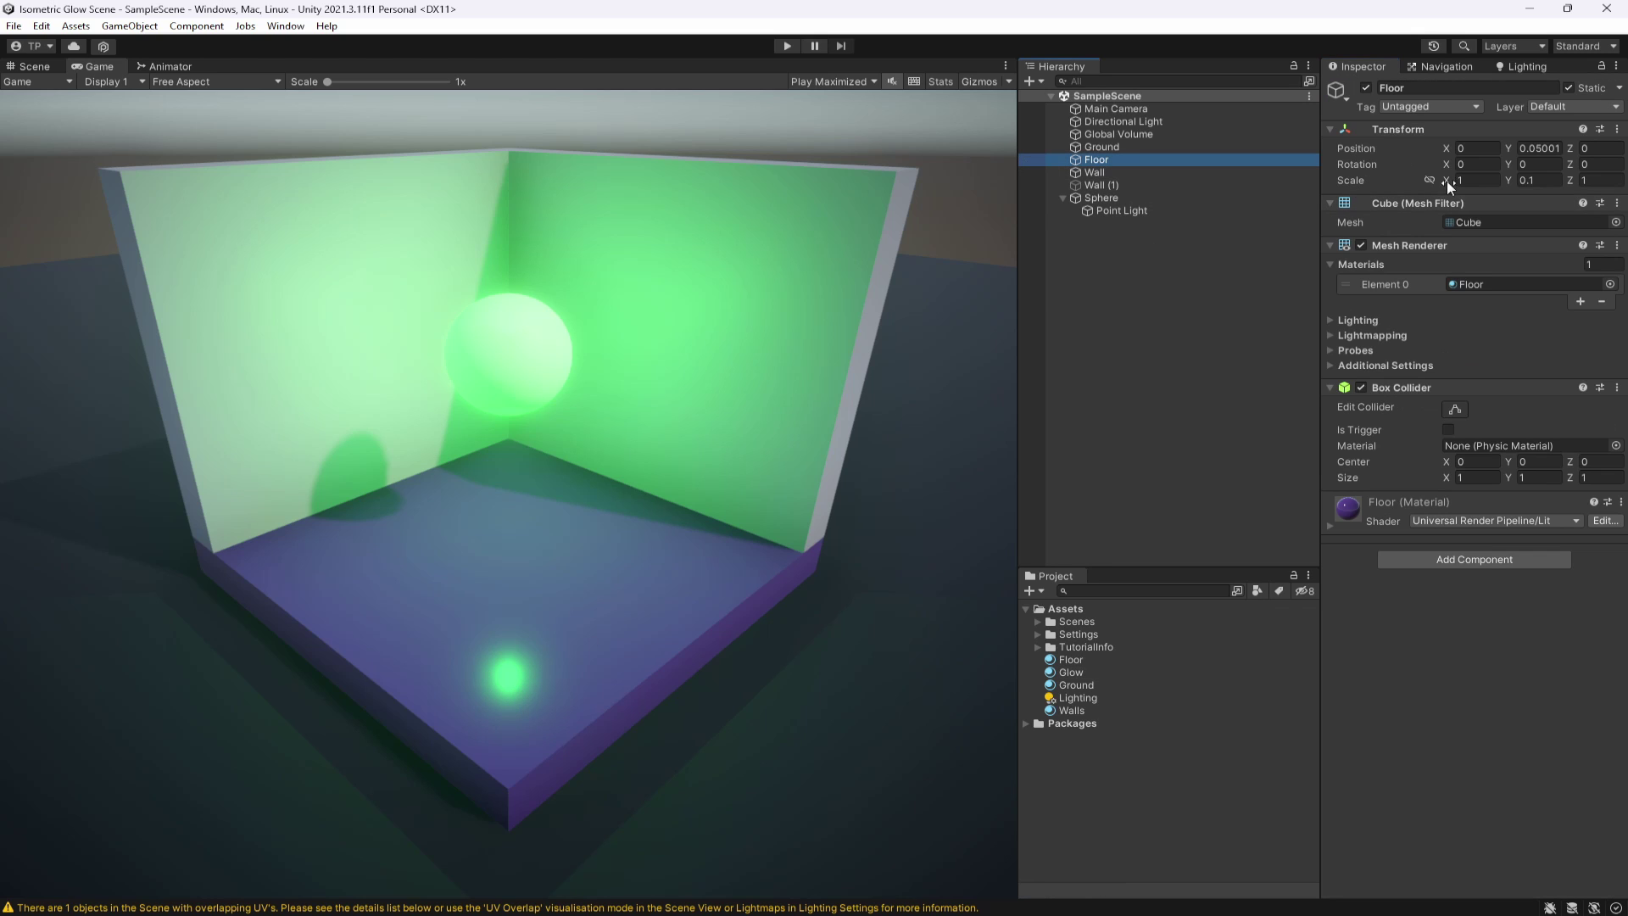
pyautogui.click(1095, 686)
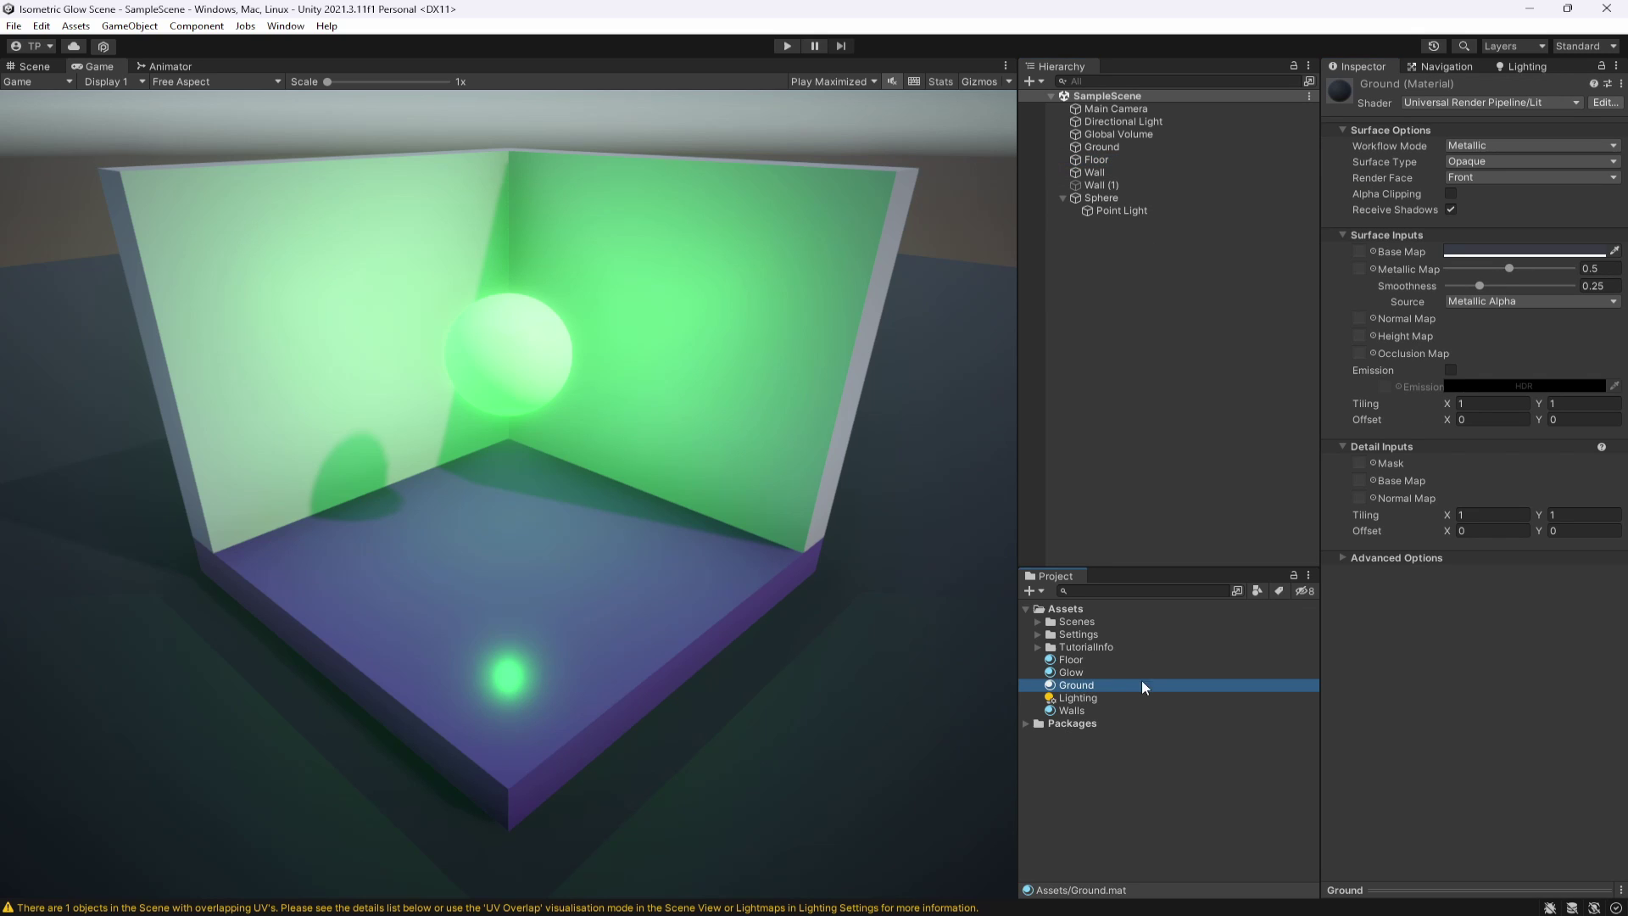
pyautogui.click(1076, 660)
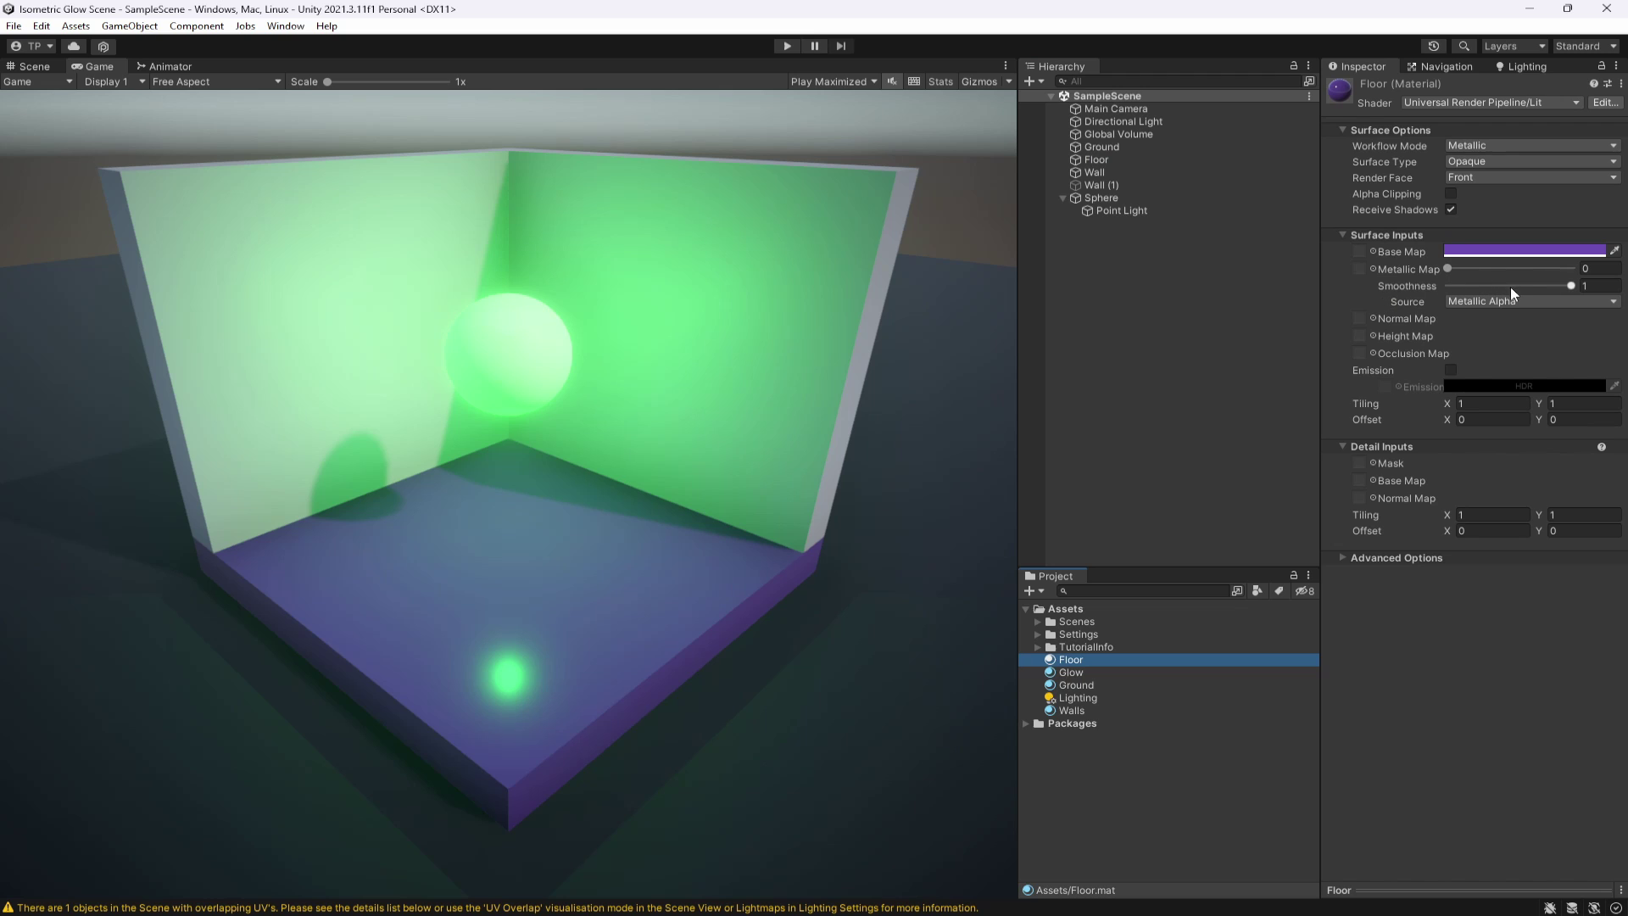
pyautogui.moveTo(1510, 286); pyautogui.dragTo(1361, 295)
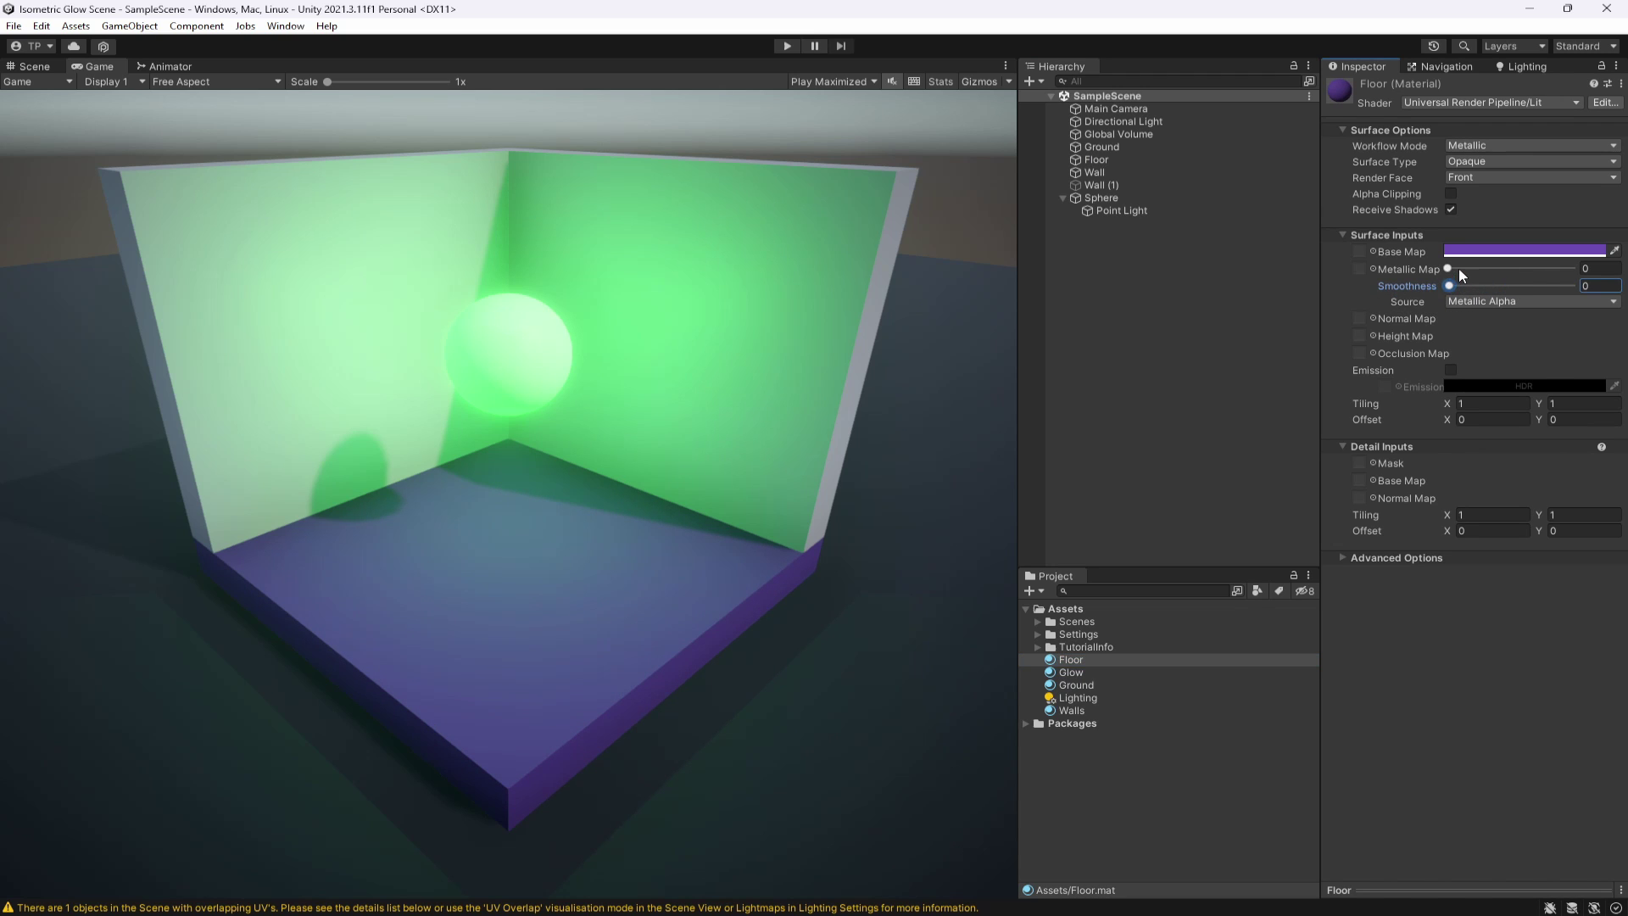
pyautogui.moveTo(1459, 270); pyautogui.dragTo(1520, 298)
pyautogui.click(1609, 285)
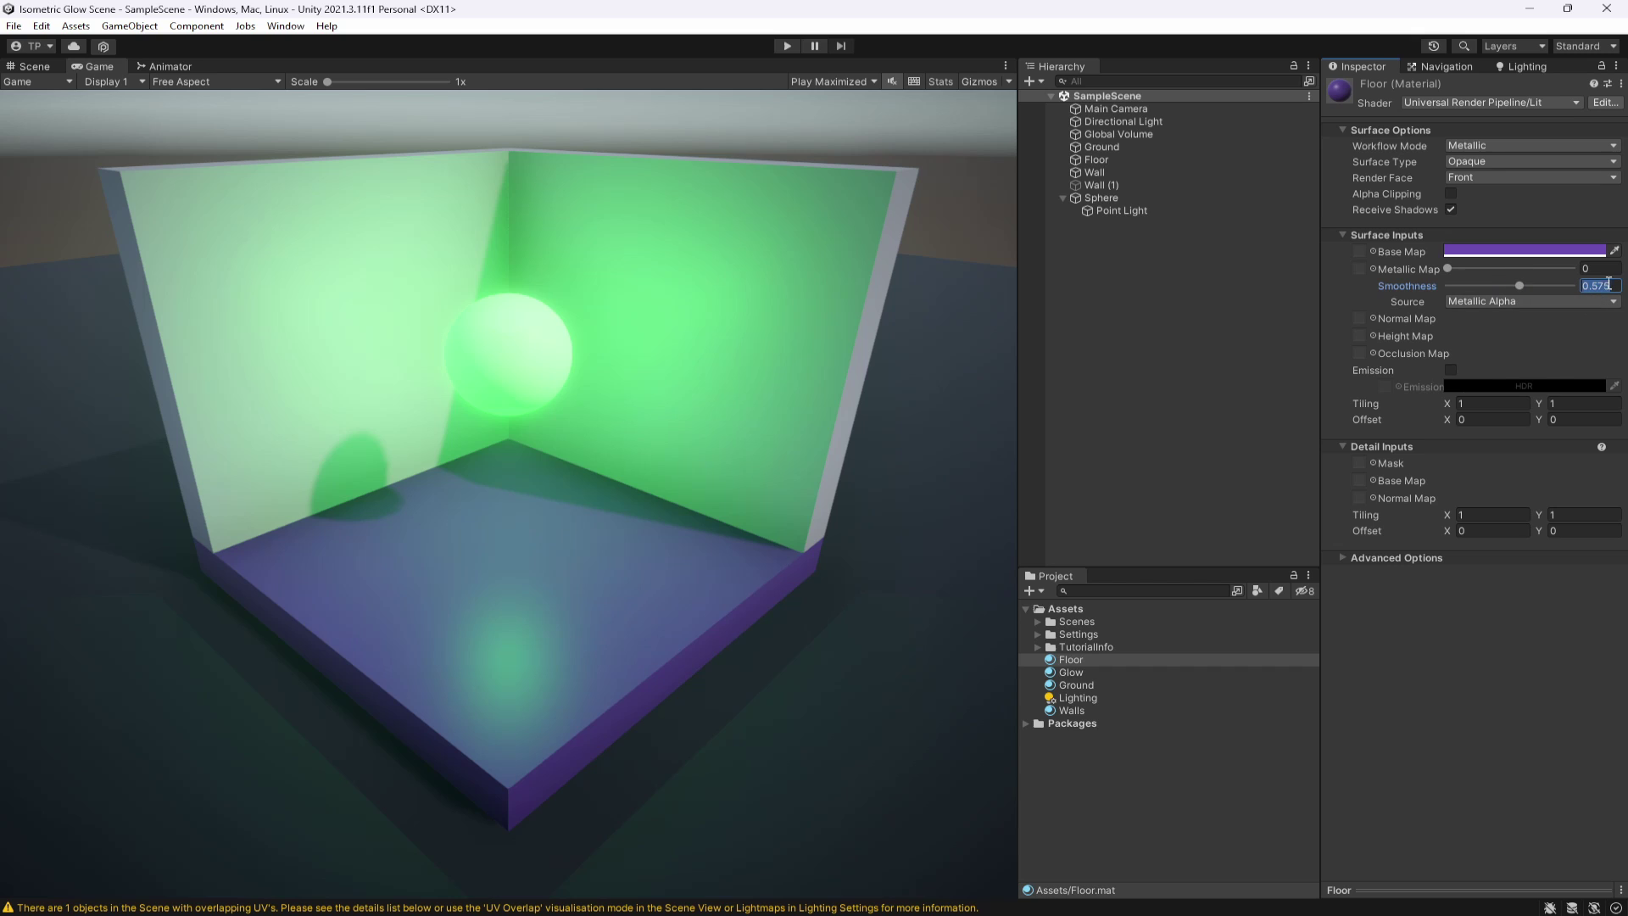
pyautogui.write('0.5')
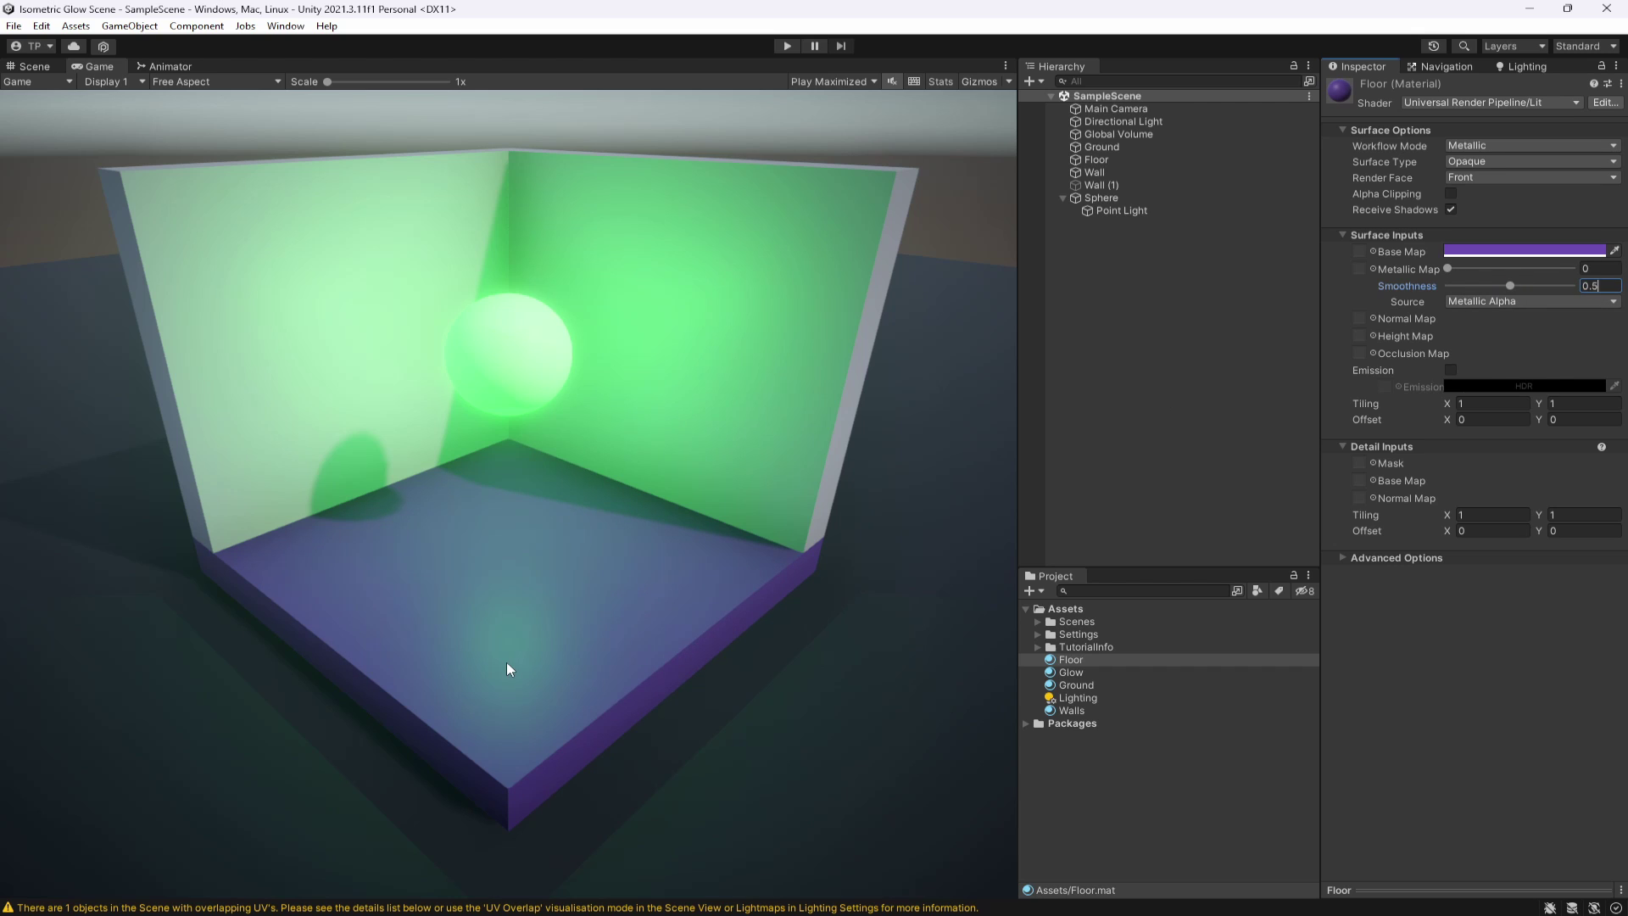
pyautogui.press('Return')
# - Try a Smoothness of 1 on the Floor material to compare the reflection, and set it back to 0.5
pyautogui.moveTo(1518, 285); pyautogui.dragTo(1569, 289)
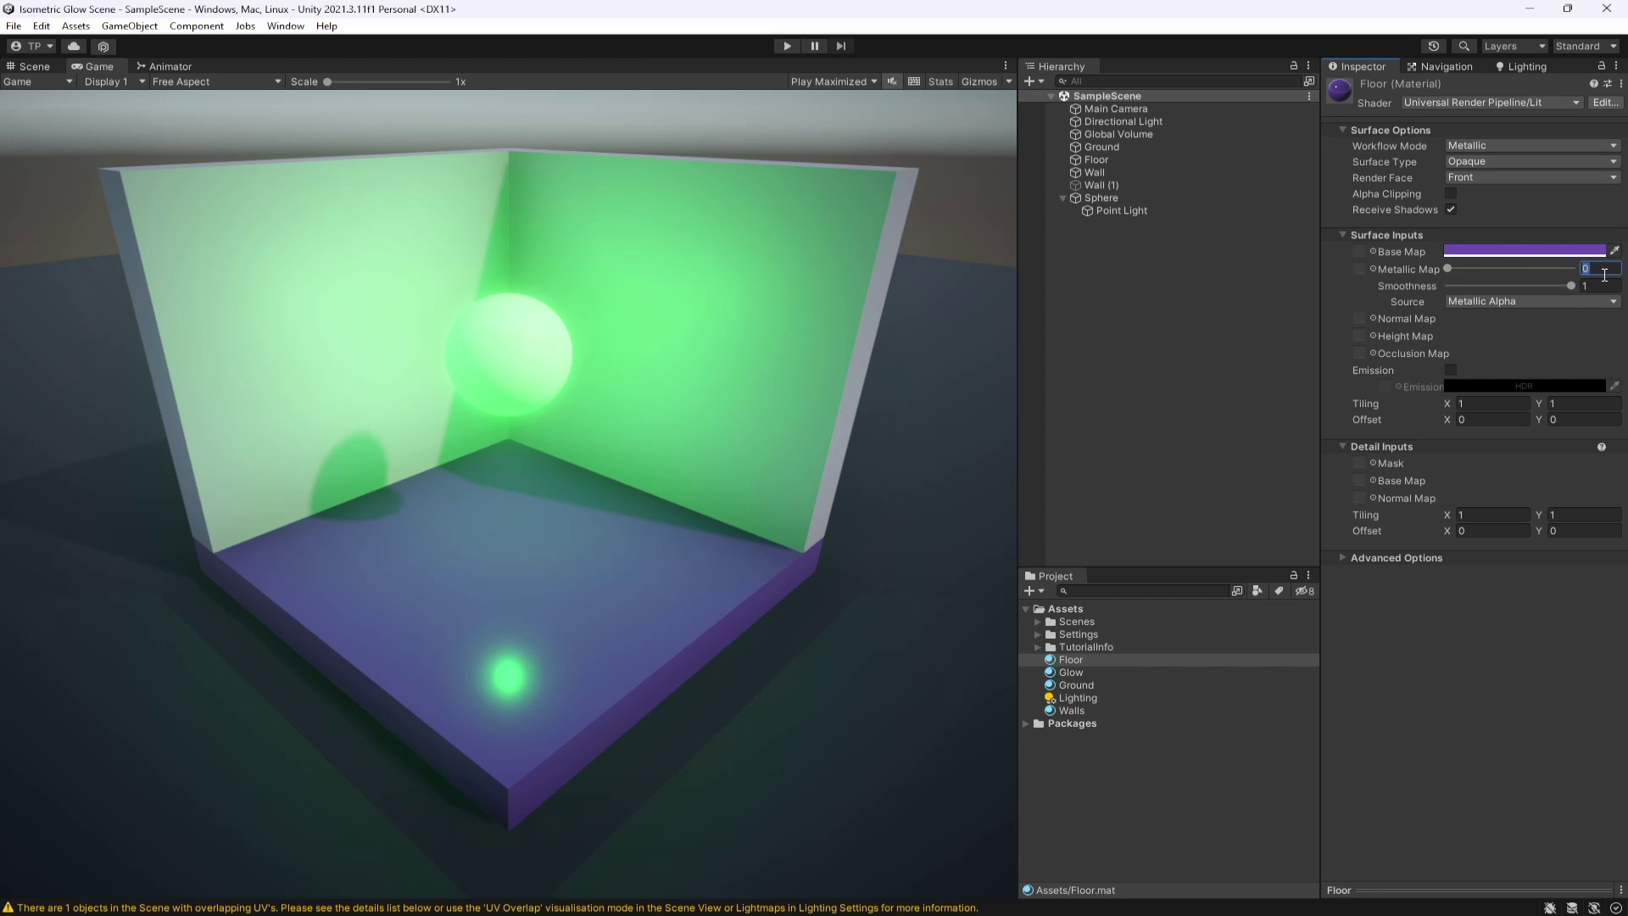
pyautogui.click(1611, 282)
pyautogui.write('0.5')
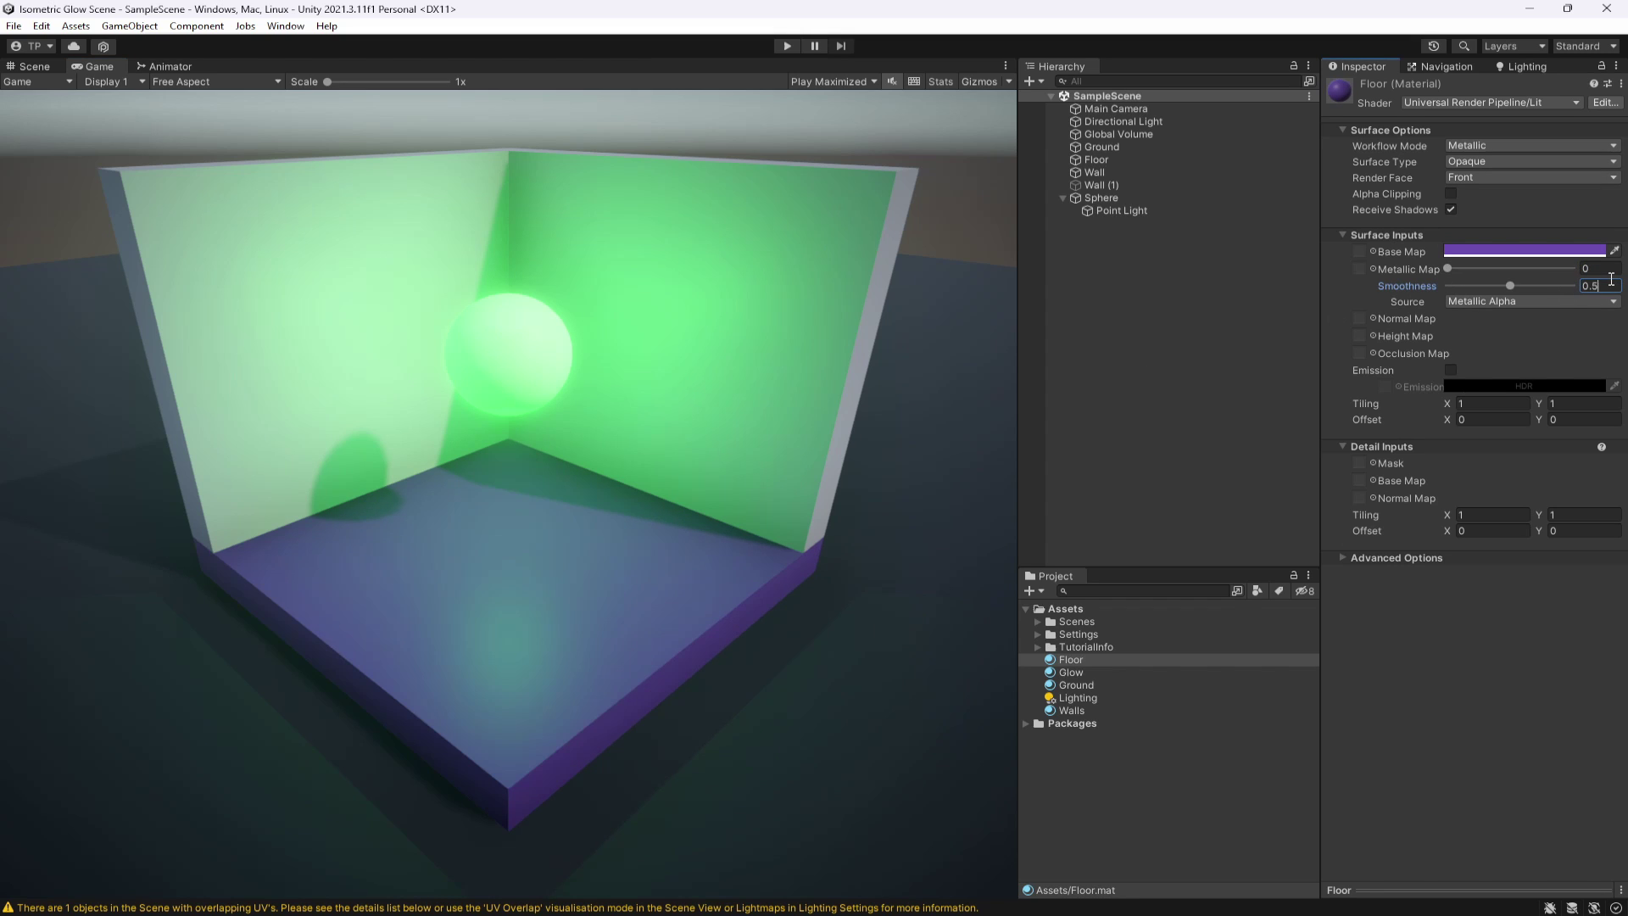